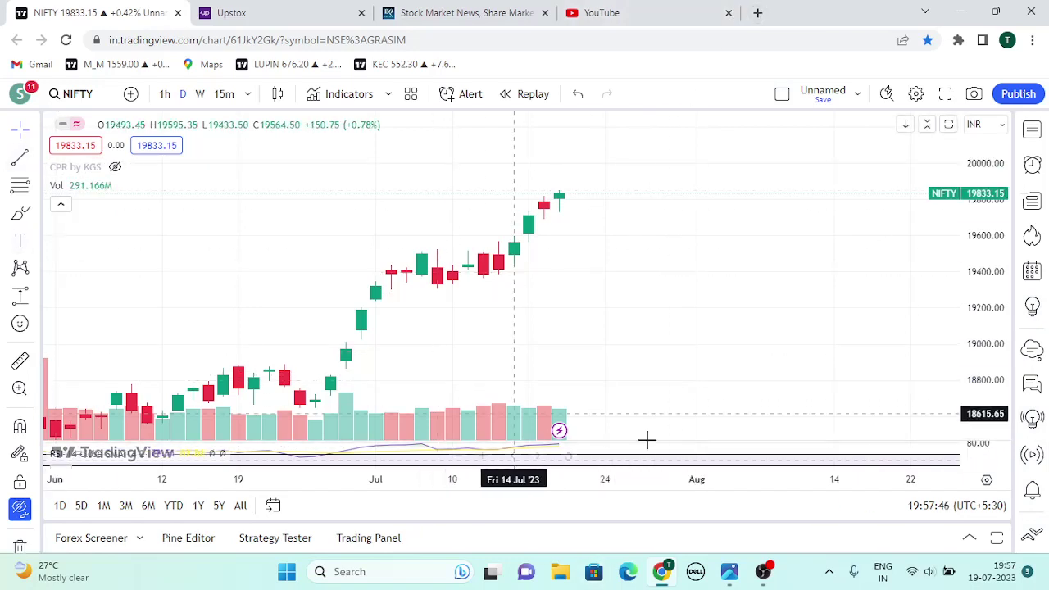
# Step: Set the NIFTY chart to the 1-hour timeframe and examine the latest candles near the 18–19 July highs
pyautogui.moveTo(992, 307); pyautogui.dragTo(993, 234)
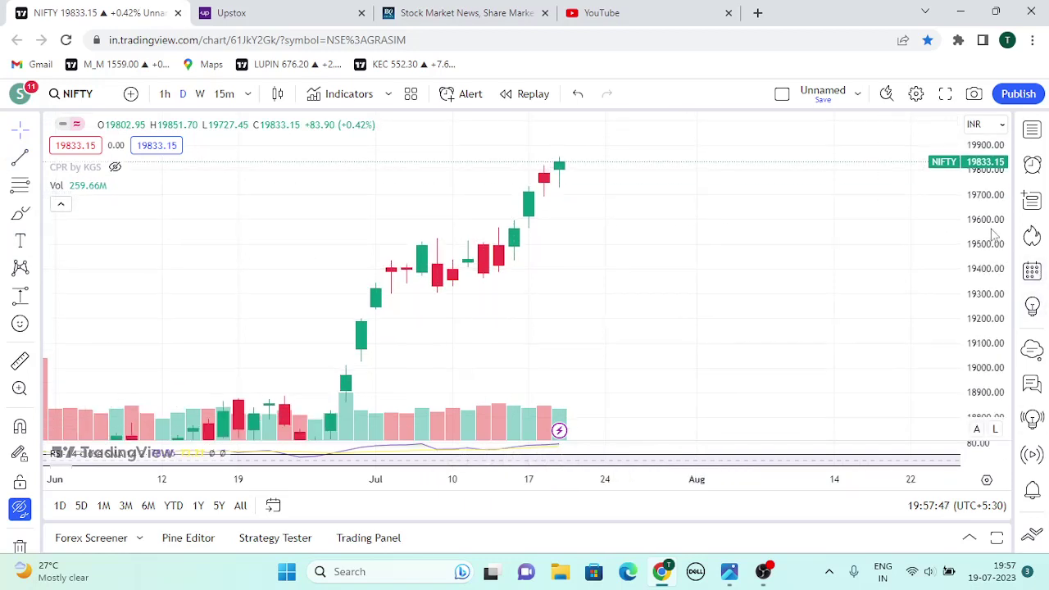
pyautogui.moveTo(827, 323); pyautogui.dragTo(822, 390)
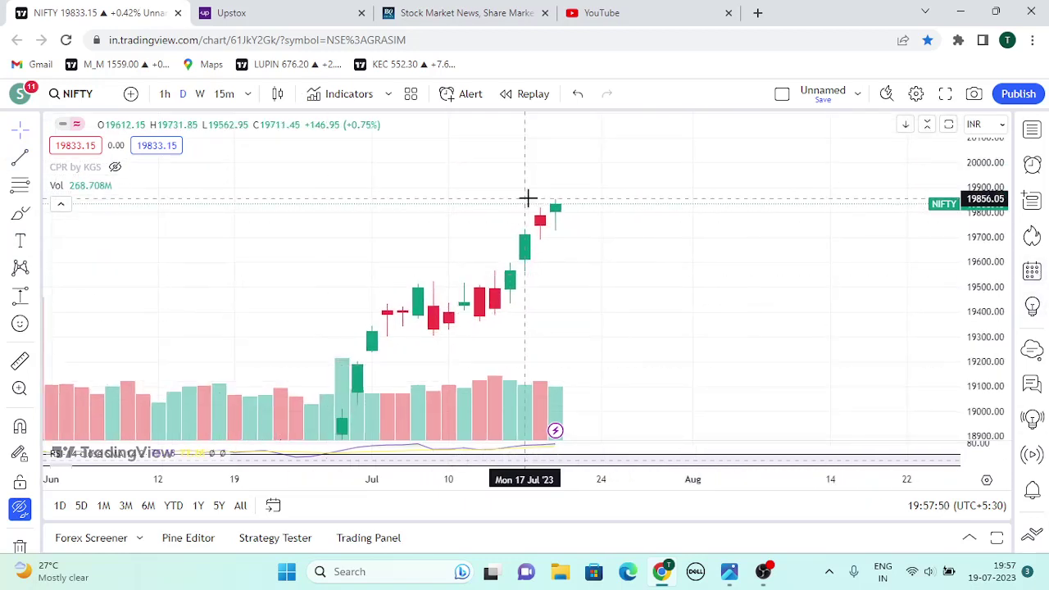
pyautogui.click(167, 98)
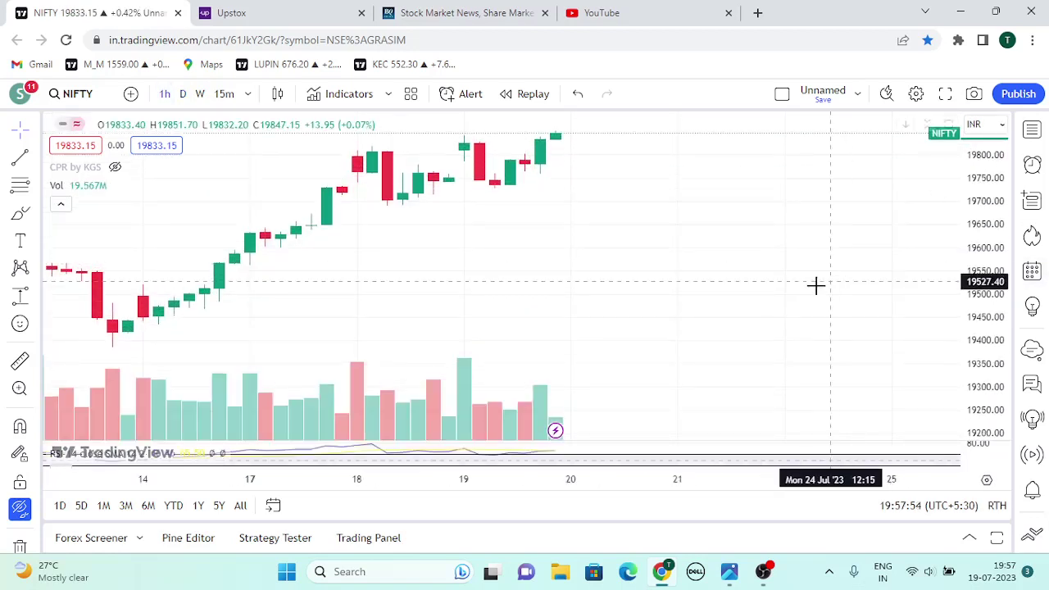
pyautogui.moveTo(816, 285); pyautogui.dragTo(825, 377)
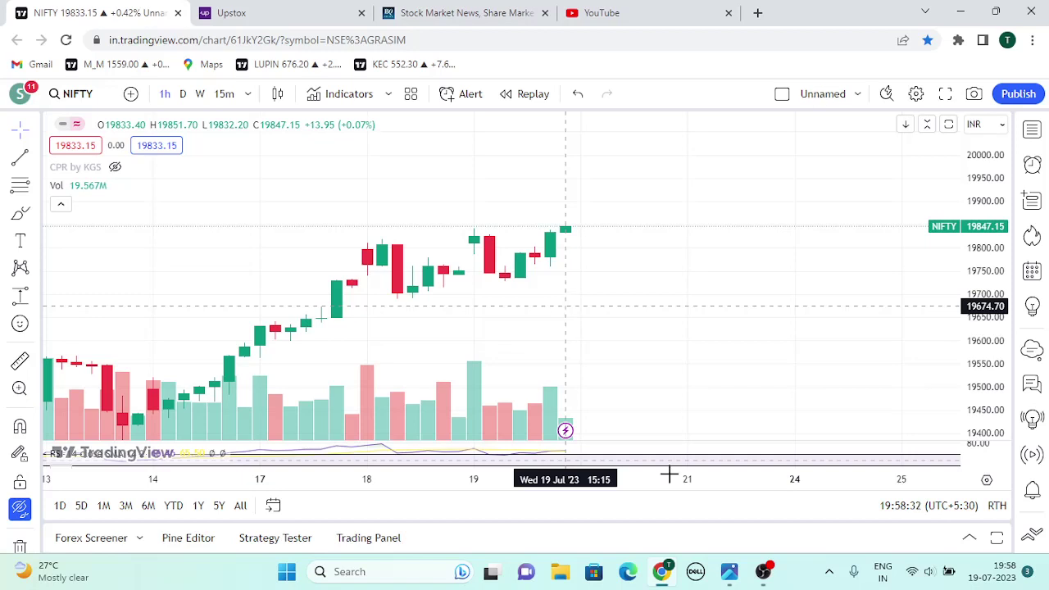
pyautogui.moveTo(984, 305); pyautogui.dragTo(842, 244)
pyautogui.moveTo(794, 326); pyautogui.dragTo(780, 363)
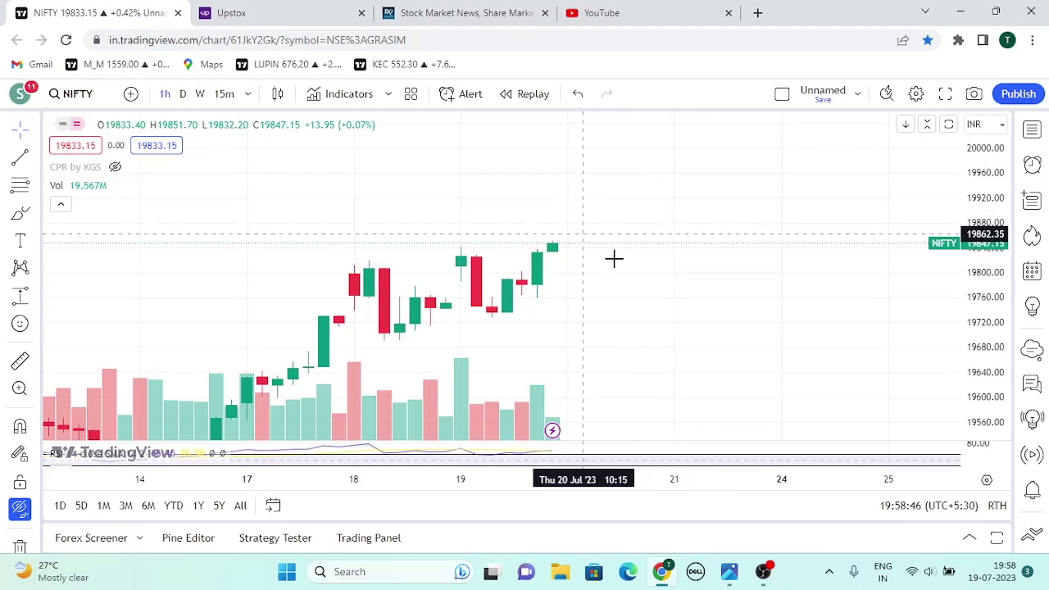
pyautogui.moveTo(672, 324); pyautogui.dragTo(677, 313)
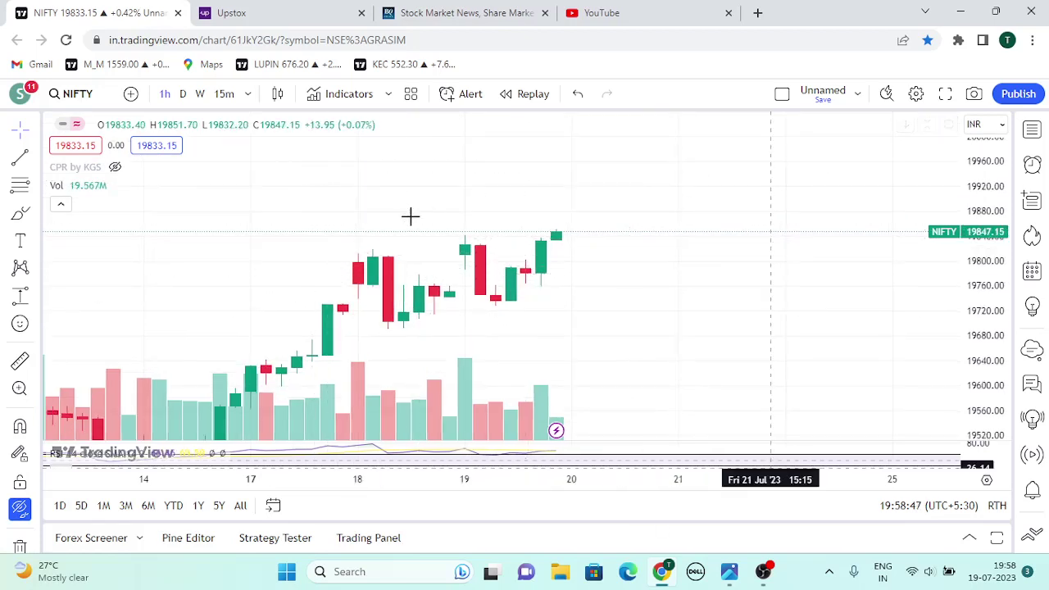
# Step: Switch to the Upstox Nifty 50 chart, set it to the 15-minute timeframe and show the hidden drawings
pyautogui.click(295, 12)
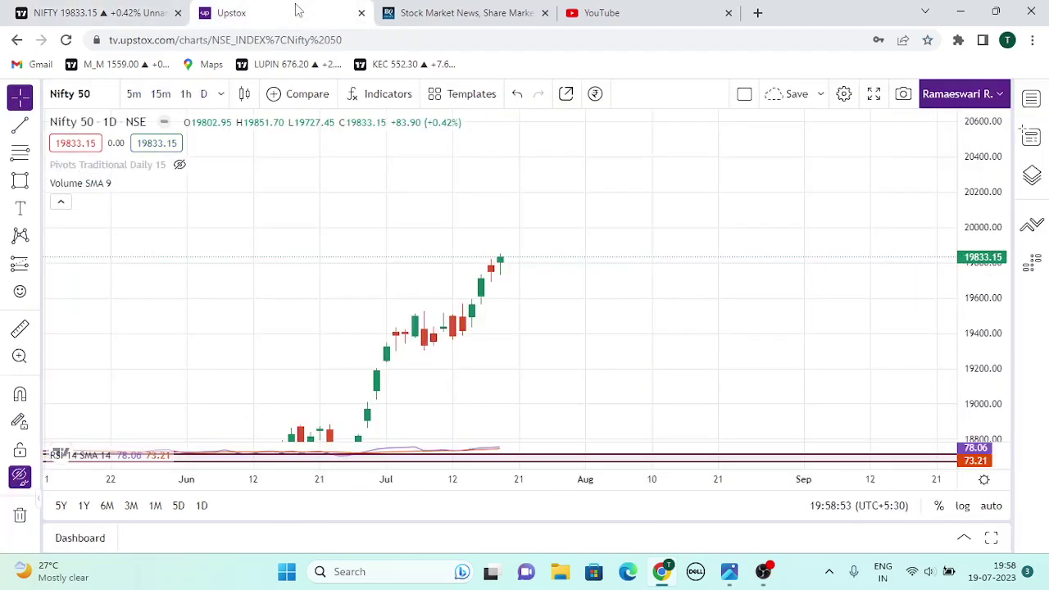
pyautogui.click(169, 95)
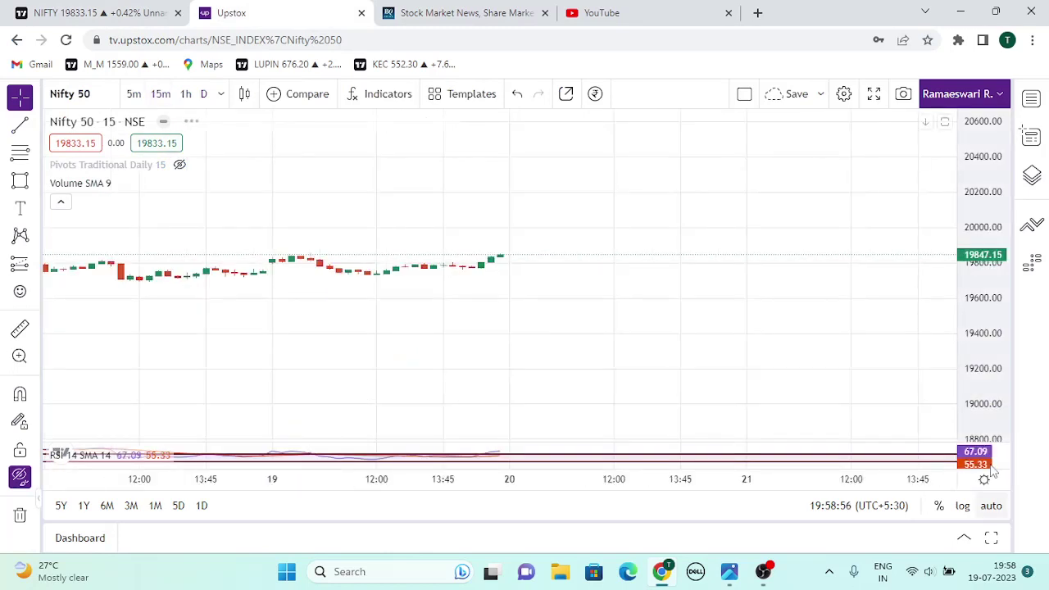
pyautogui.moveTo(463, 481)
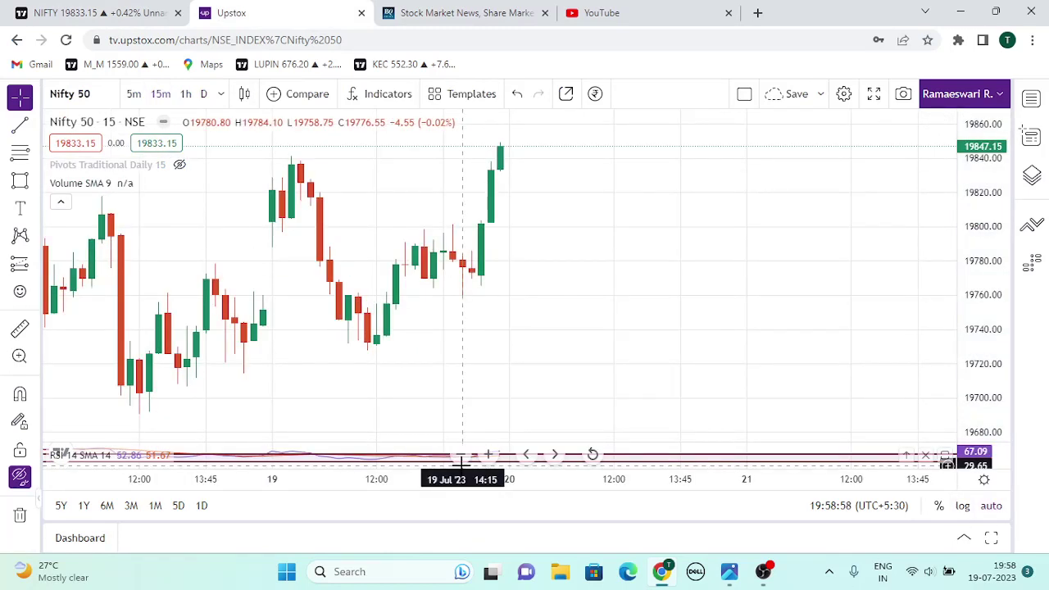
pyautogui.click(461, 456)
pyautogui.click(462, 456)
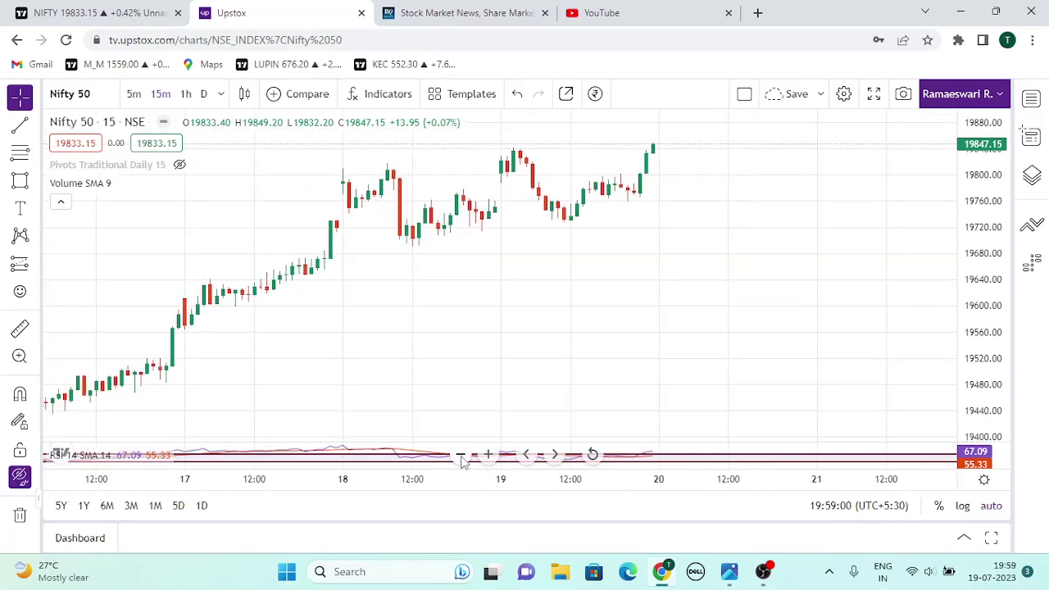
pyautogui.moveTo(987, 280); pyautogui.dragTo(989, 236)
pyautogui.moveTo(844, 272); pyautogui.dragTo(811, 381)
pyautogui.click(20, 476)
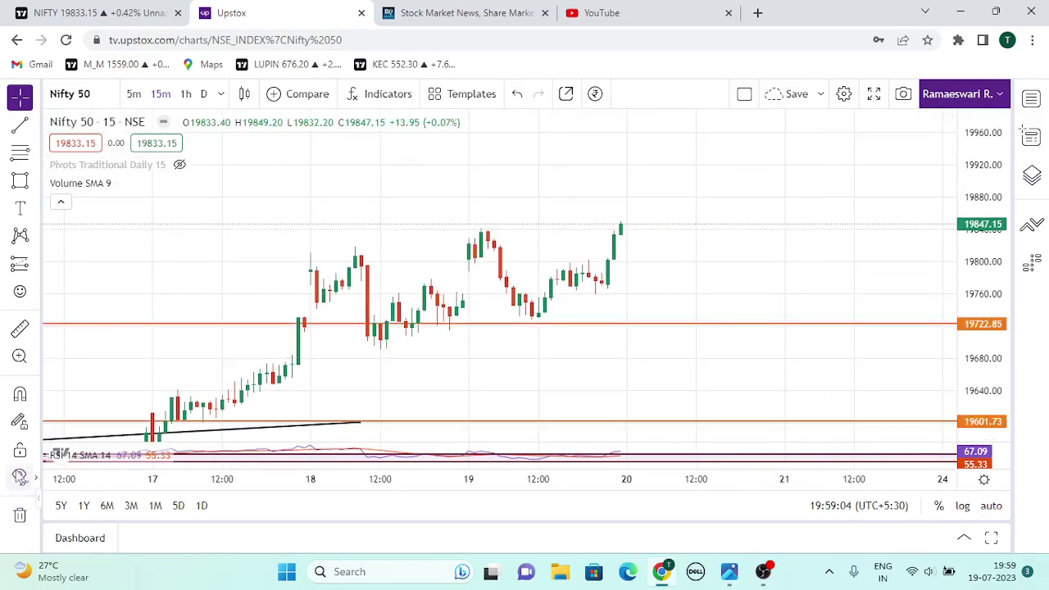
# Step: Draw a rising trend line over the highs from about 19808 at 18 Jul 09:15 to the morning of 20 Jul
pyautogui.click(20, 125)
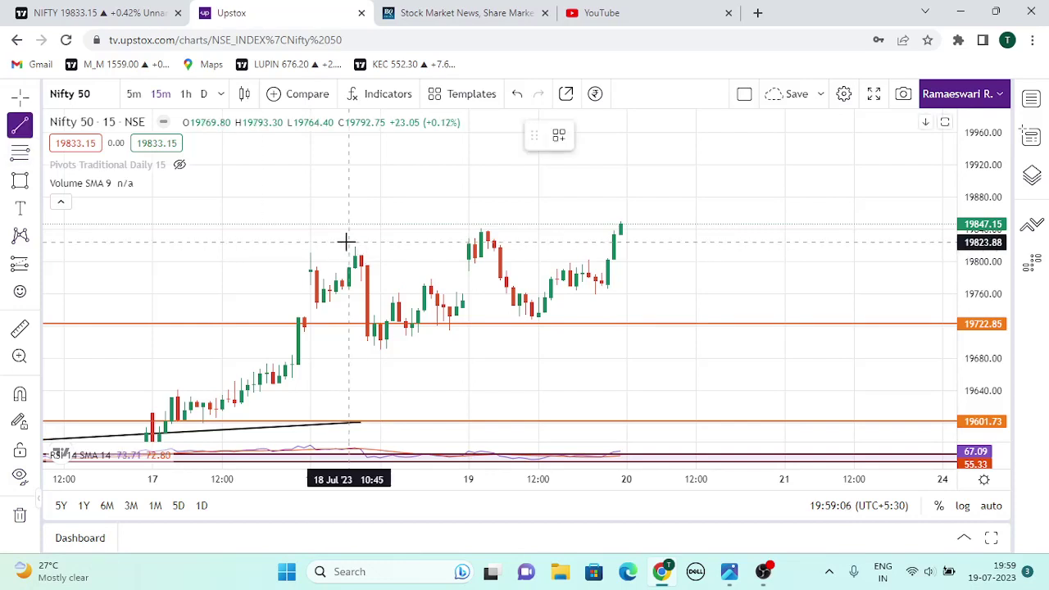
pyautogui.click(310, 254)
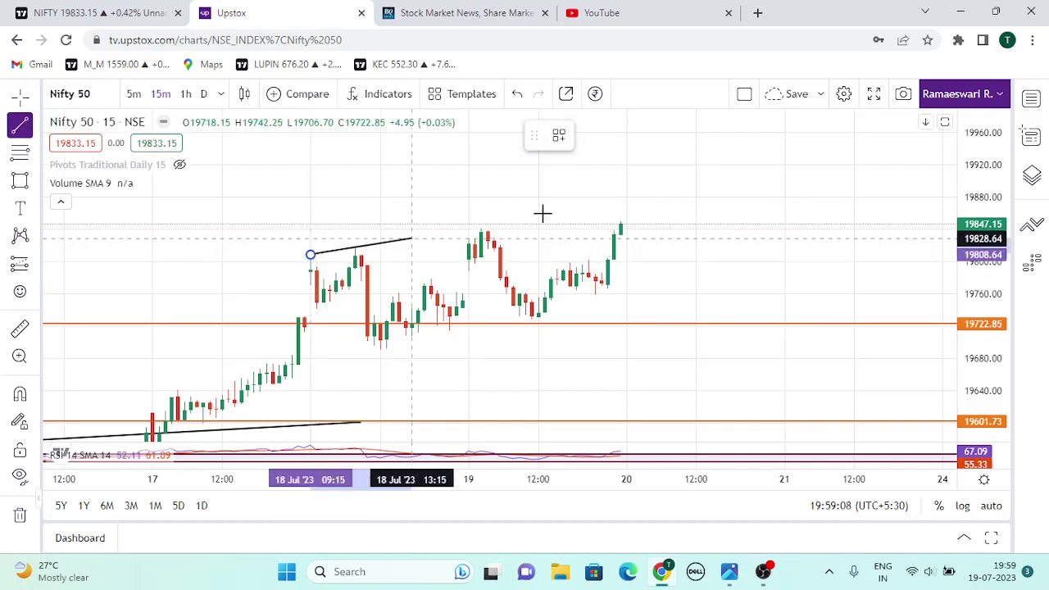
pyautogui.click(677, 203)
# Step: Draw a rising trend line under the lows and adjust its ends to about 19667 on 17 Jul and 19773 on 20 Jul
pyautogui.click(19, 123)
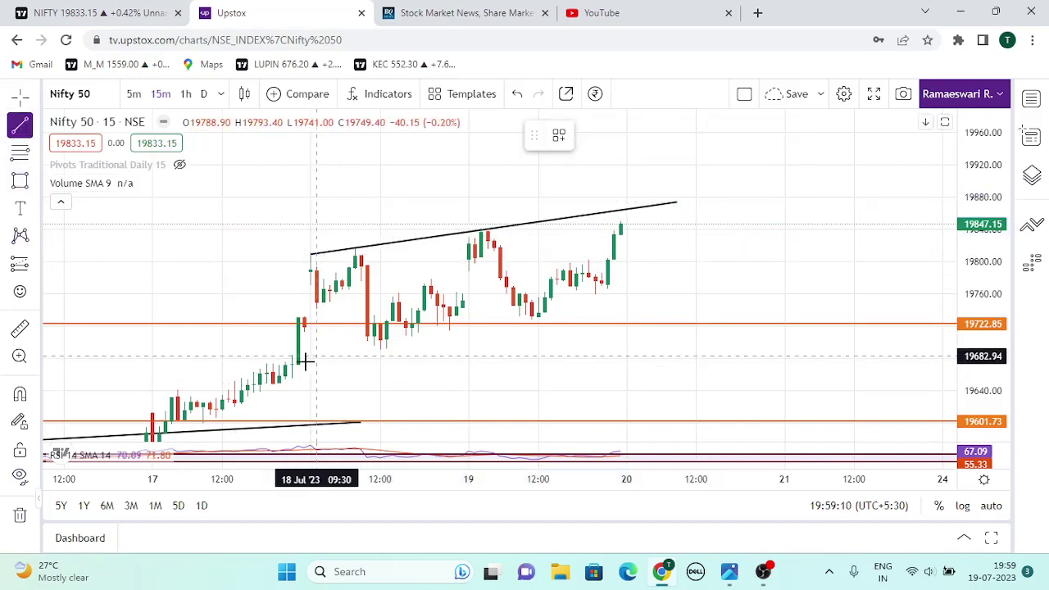
pyautogui.click(297, 373)
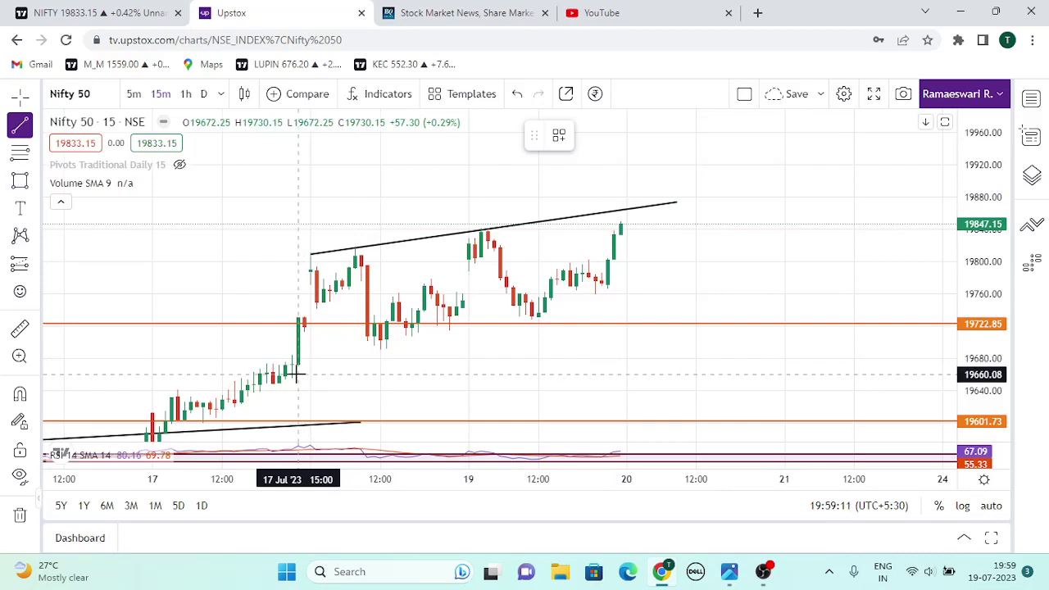
pyautogui.click(727, 272)
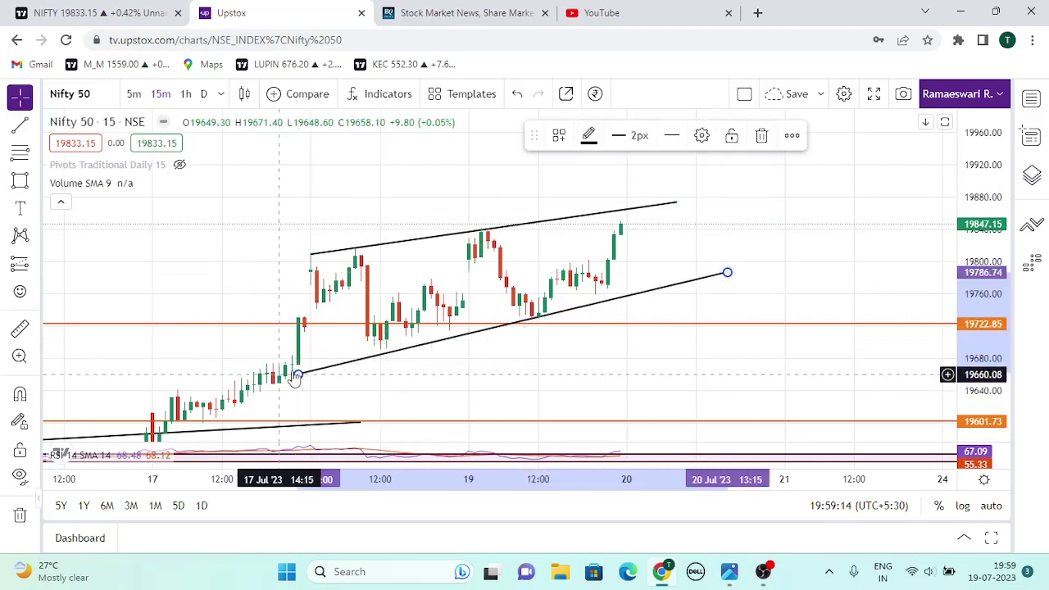
pyautogui.moveTo(297, 374); pyautogui.dragTo(292, 367)
pyautogui.click(740, 282)
pyautogui.moveTo(728, 273); pyautogui.dragTo(735, 283)
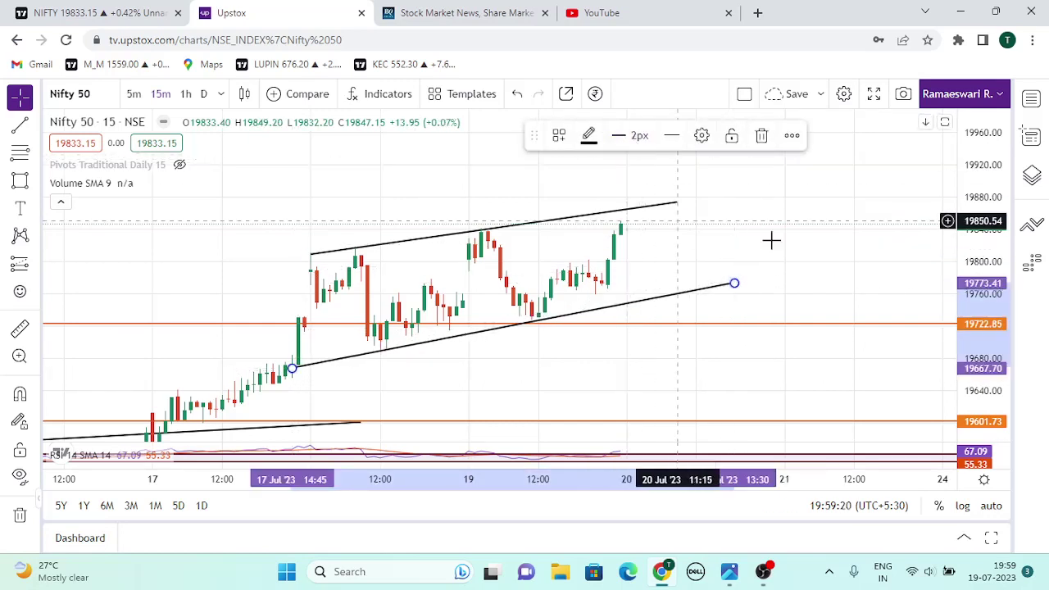
pyautogui.click(884, 207)
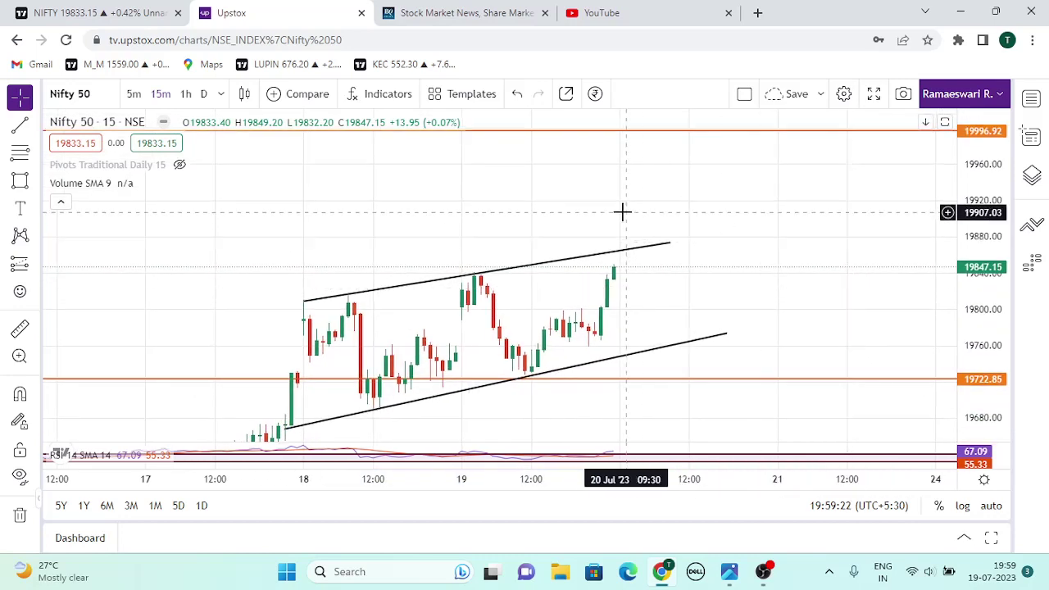
# Step: Place a horizontal line at about 19840 across the 19 July high
pyautogui.click(619, 253)
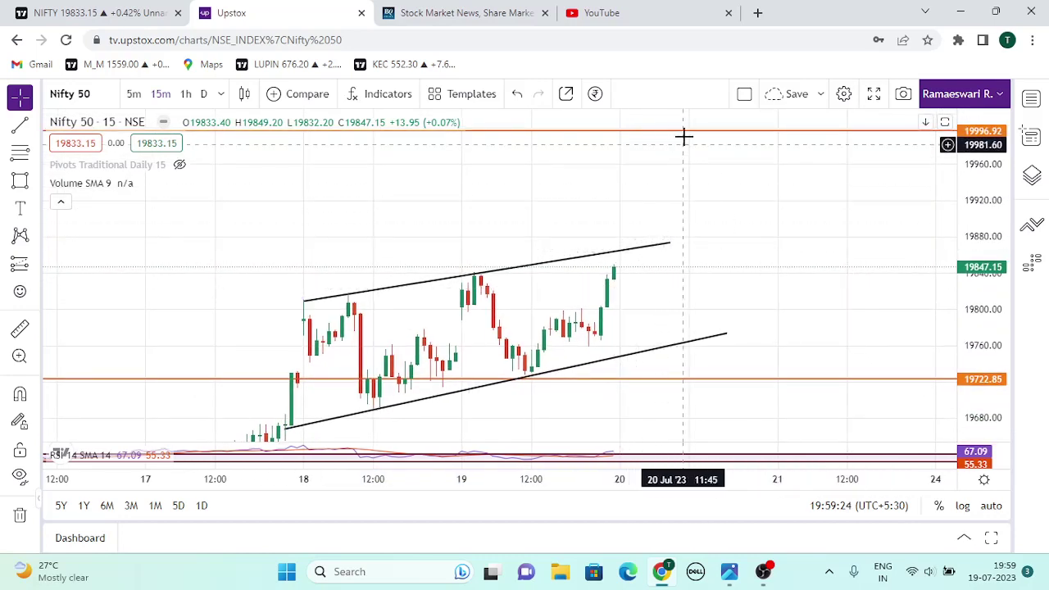
pyautogui.click(741, 263)
pyautogui.moveTo(741, 263); pyautogui.dragTo(747, 221)
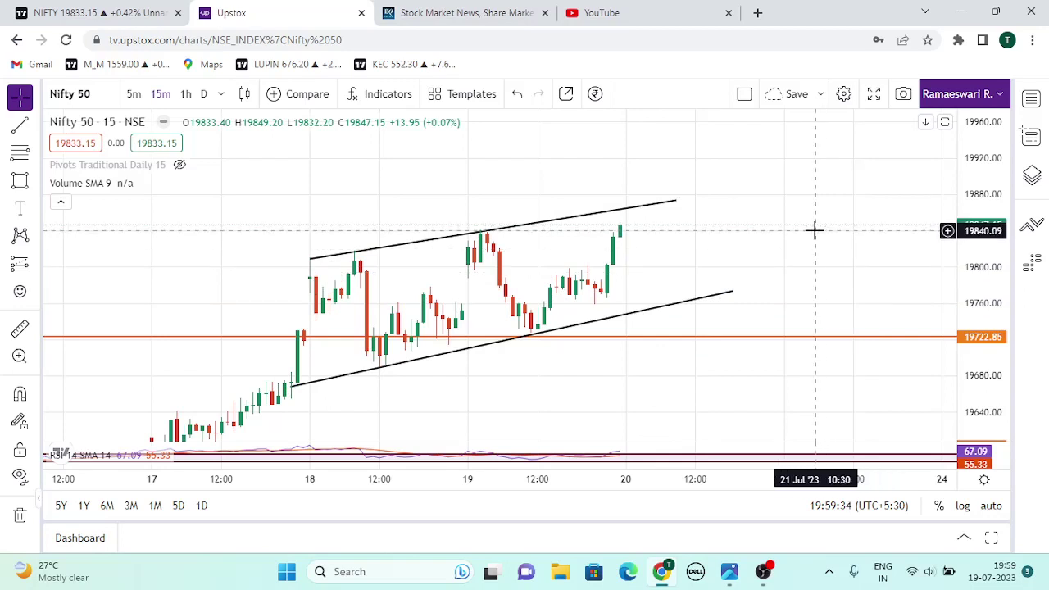
pyautogui.hotkey('alt', 'h')
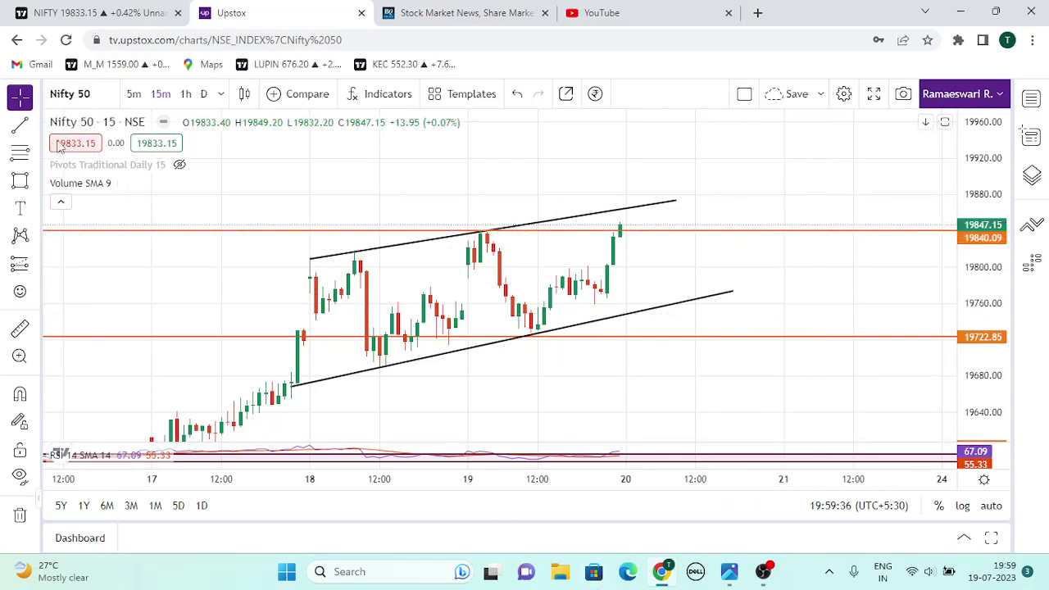
# Step: Draw a zigzag path inside the channel linking the 18 and 19 July swing highs and lows, ending at about 19852
pyautogui.click(35, 181)
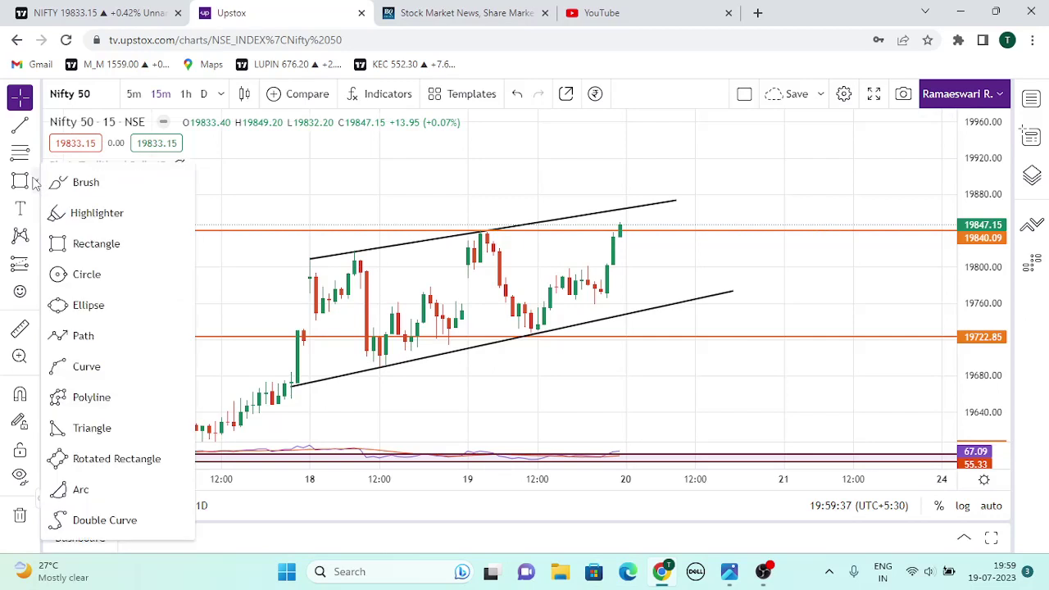
pyautogui.click(96, 338)
pyautogui.click(360, 258)
pyautogui.click(410, 353)
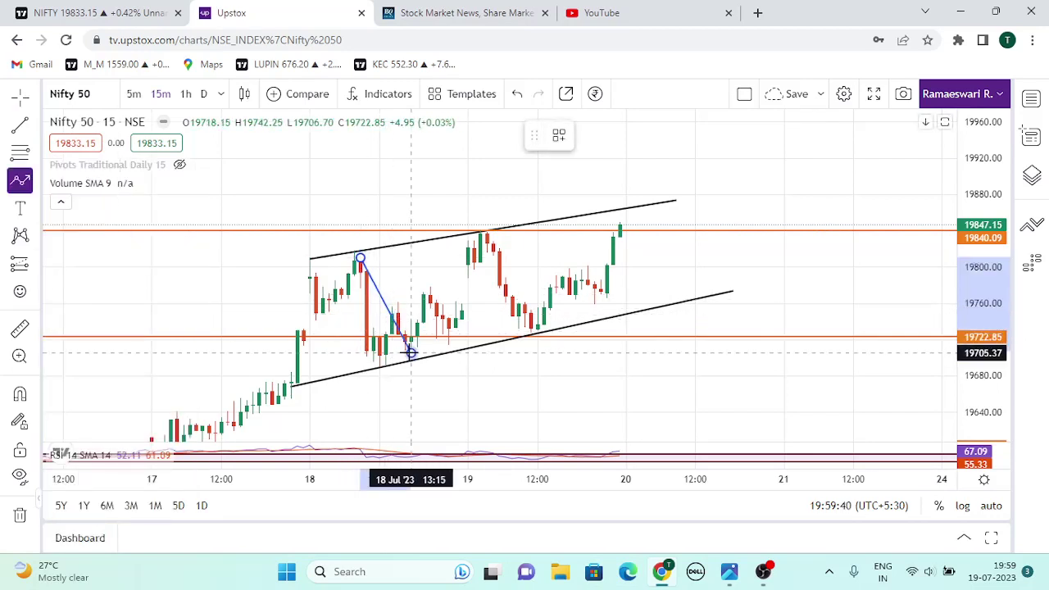
pyautogui.click(481, 235)
pyautogui.click(537, 329)
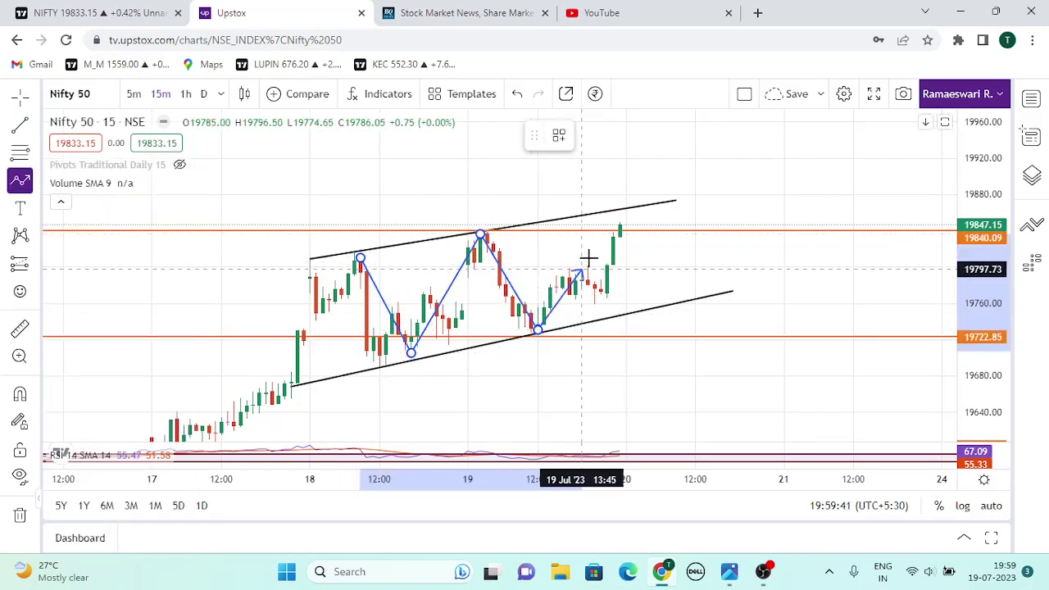
pyautogui.doubleClick(613, 218)
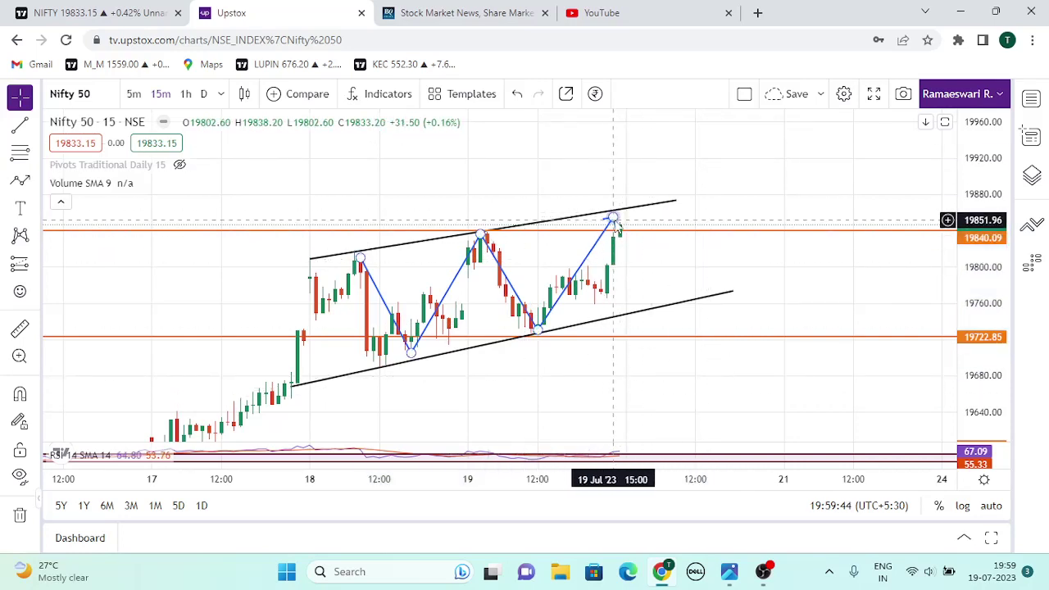
pyautogui.click(644, 206)
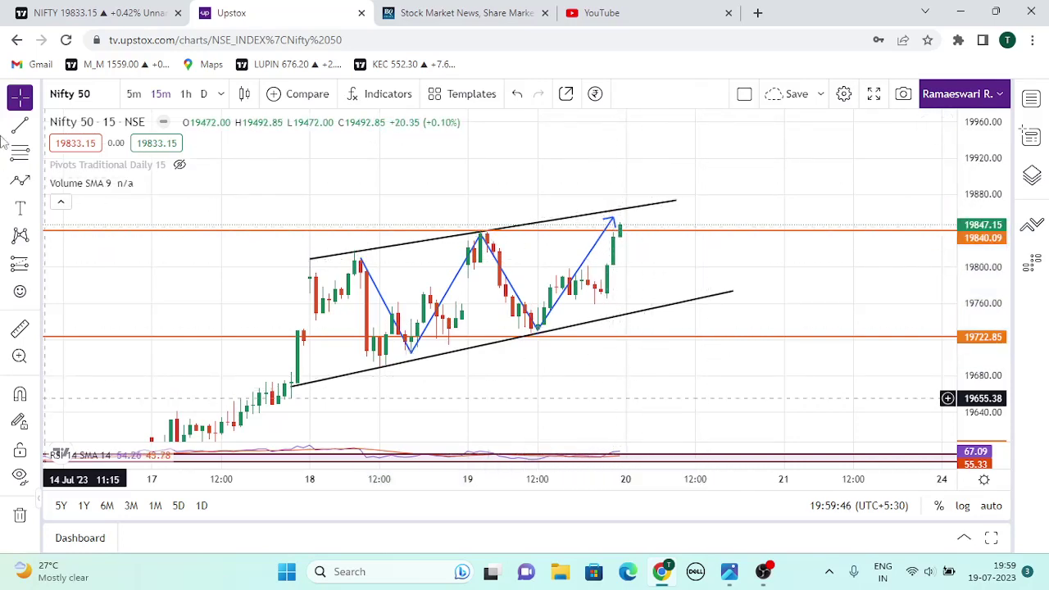
# Step: Switch to the TradingView NIFTY chart, set it to the 5-minute timeframe and show its hidden drawings across 18 and 19 July
pyautogui.click(99, 12)
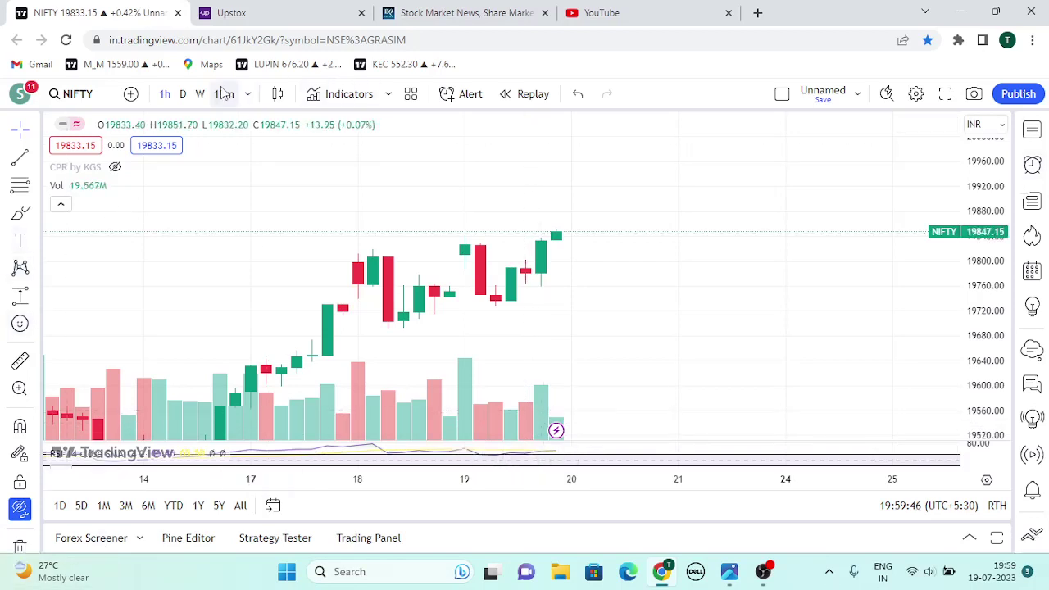
pyautogui.click(246, 95)
pyautogui.click(287, 320)
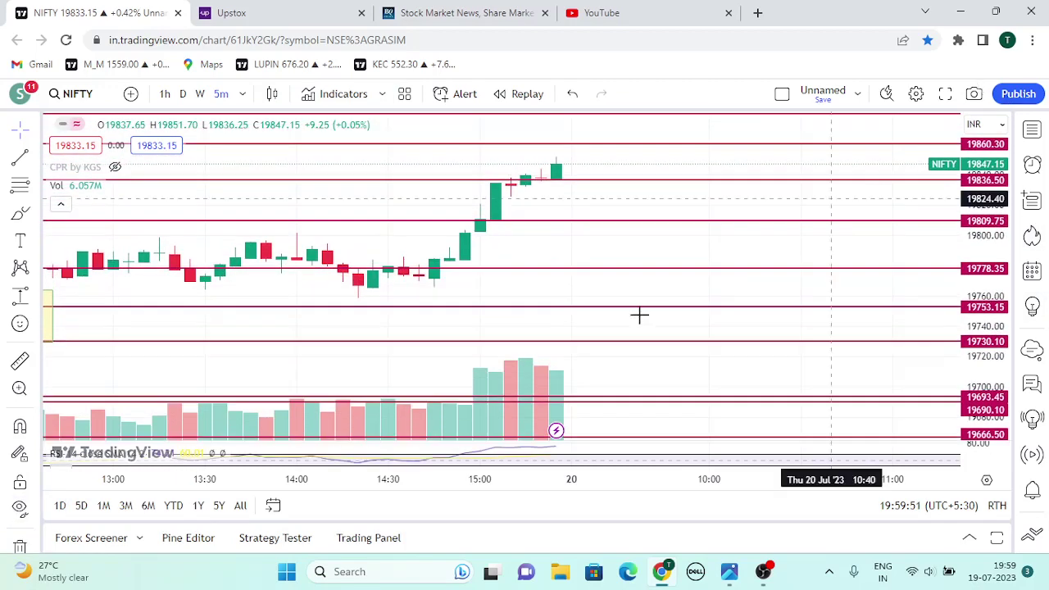
pyautogui.click(455, 458)
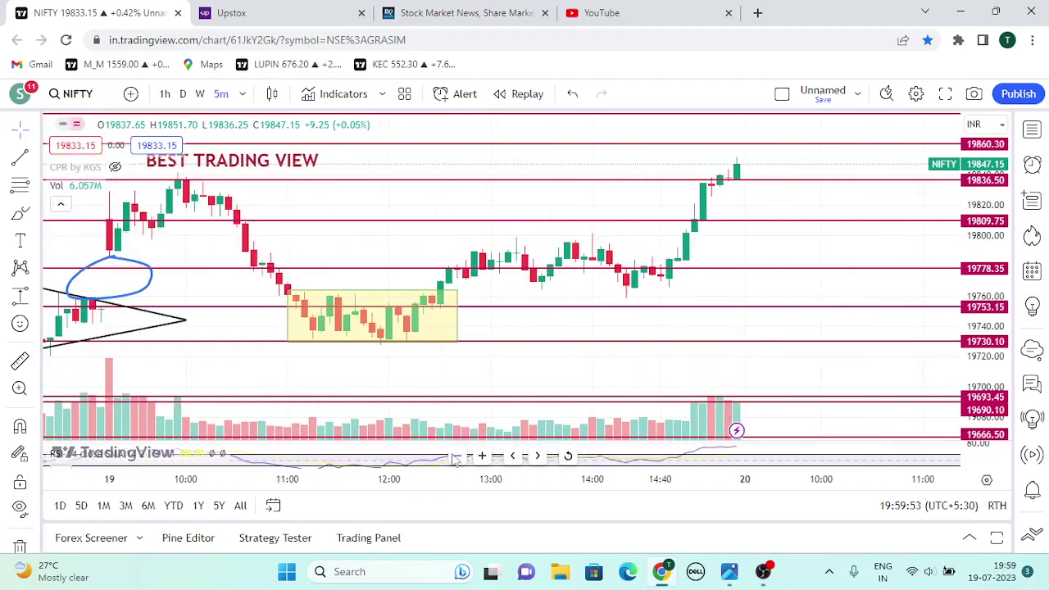
pyautogui.click(454, 456)
pyautogui.click(455, 457)
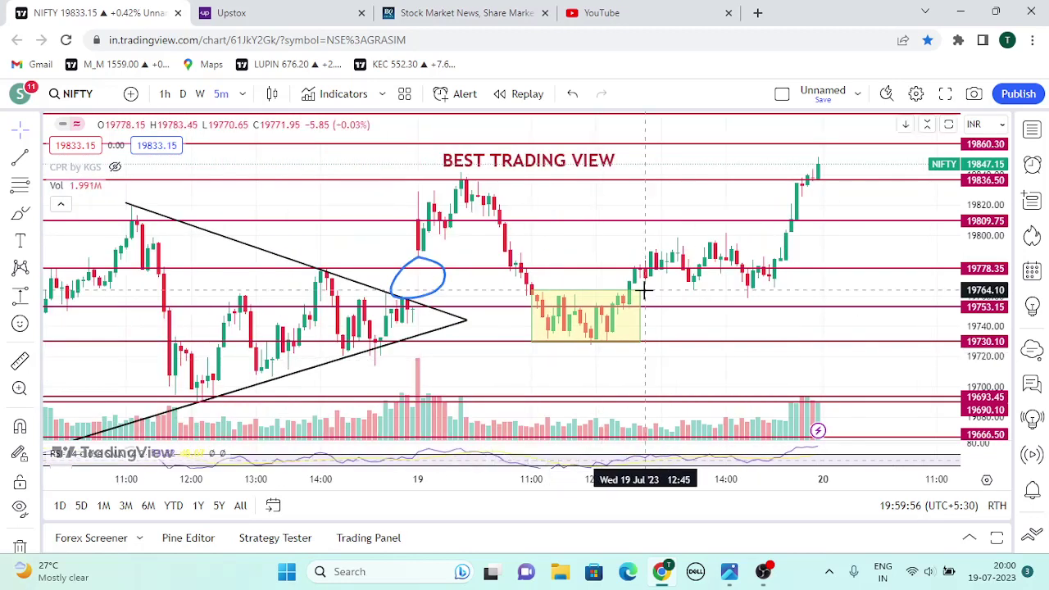
# Step: Delete the yellow rectangle around the midday lows and the blue ellipse marking the 19 July opening gap
pyautogui.click(642, 292)
pyautogui.click(756, 135)
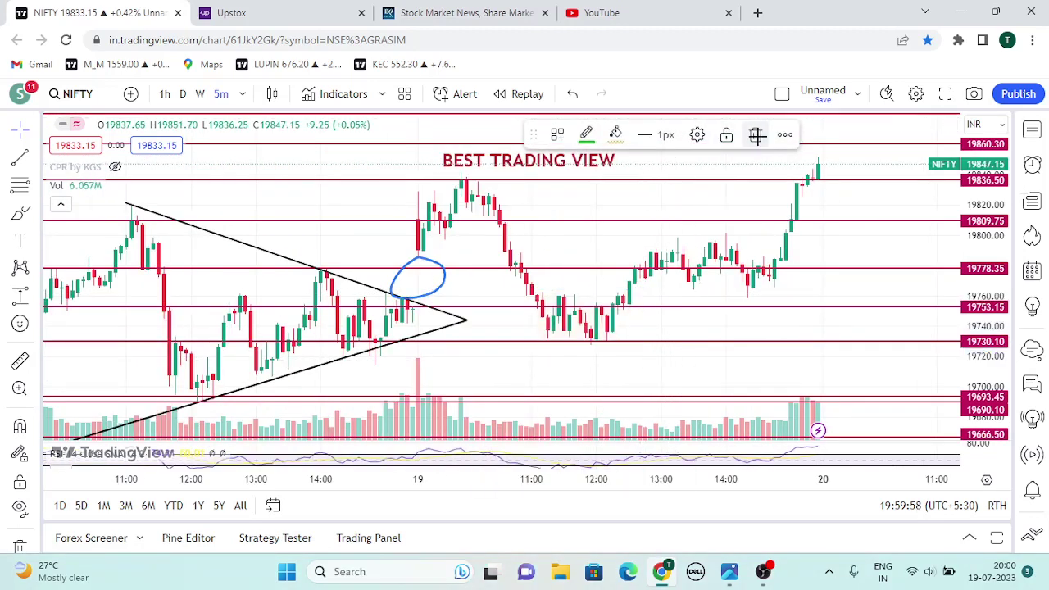
pyautogui.click(417, 261)
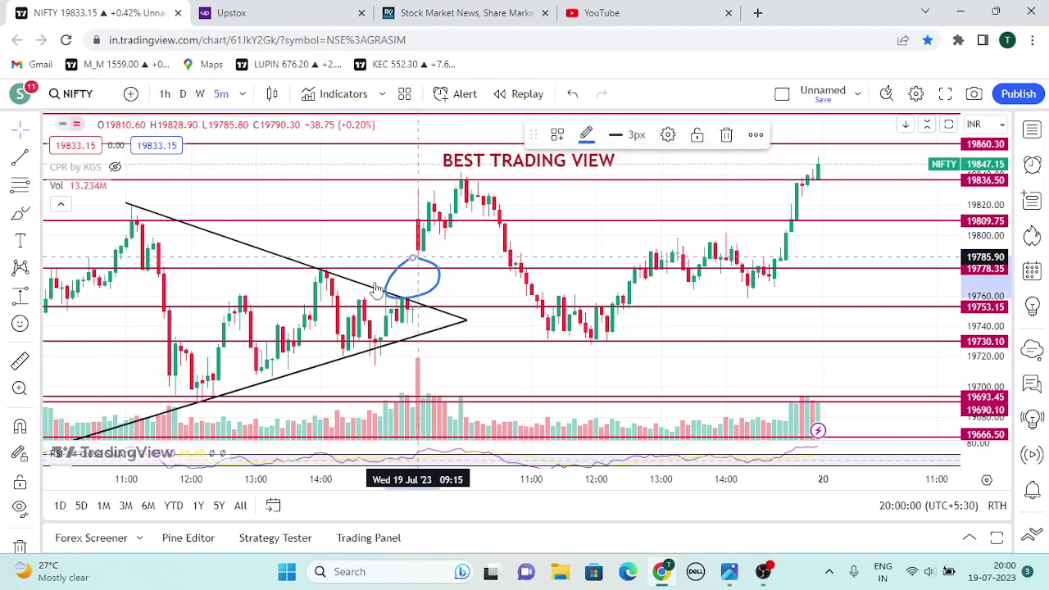
pyautogui.click(725, 137)
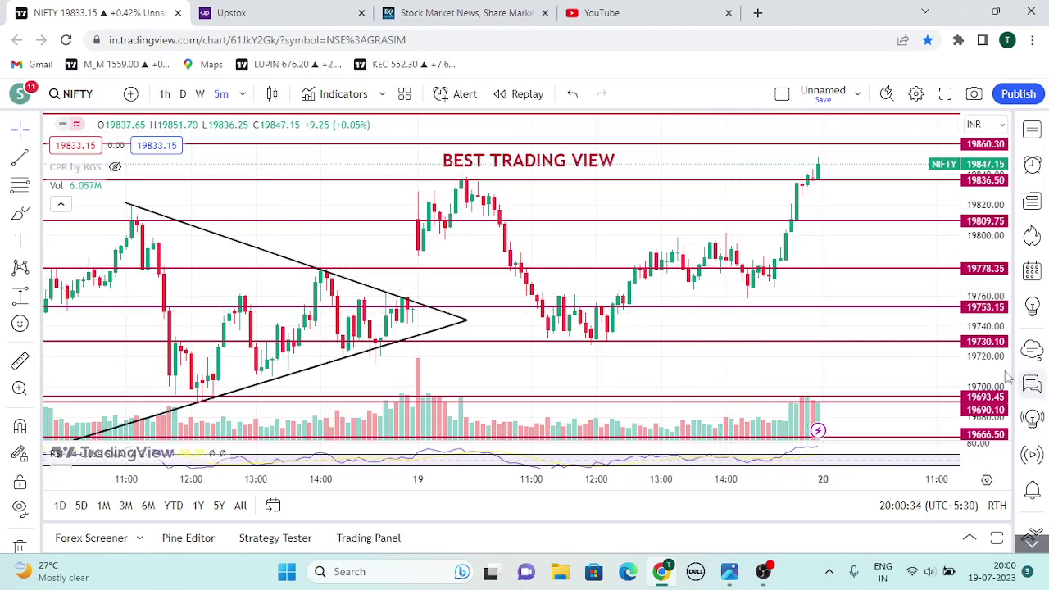
# Step: Delete the two converging black trendlines that form the triangle across 18 and 19 July
pyautogui.moveTo(1002, 256); pyautogui.dragTo(994, 187)
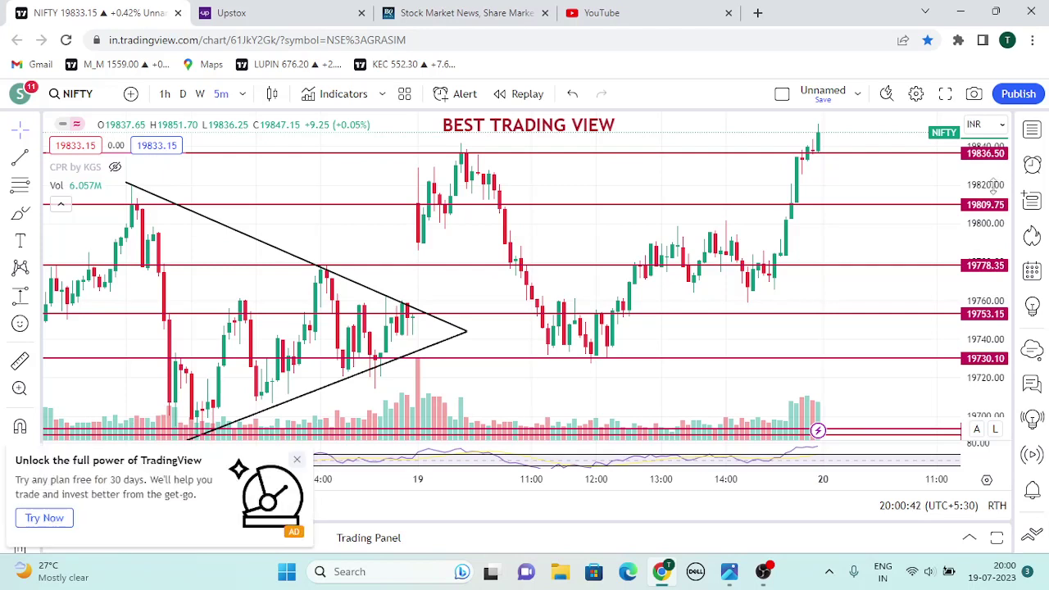
pyautogui.click(467, 332)
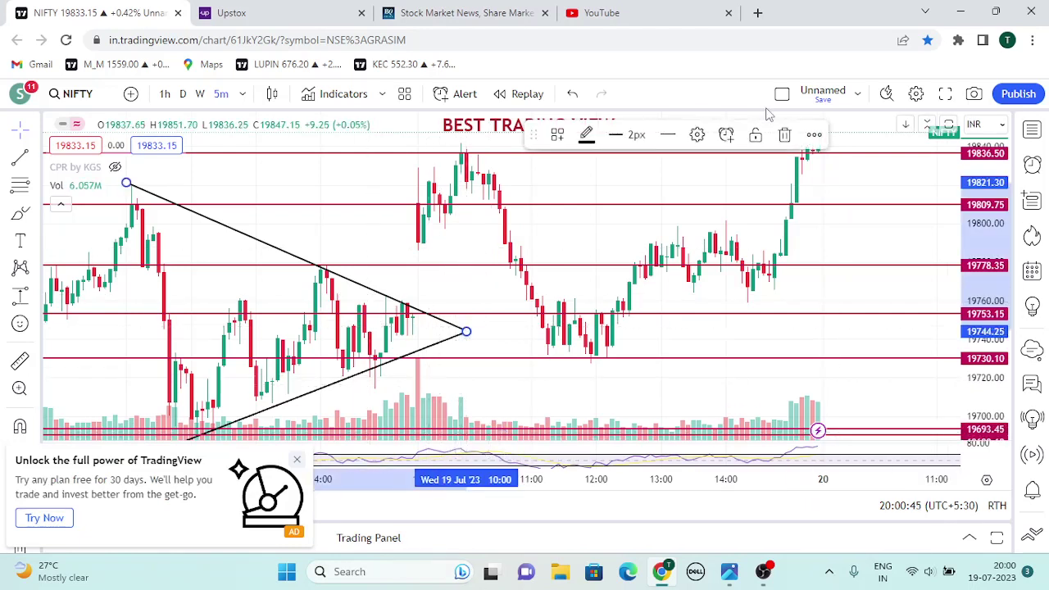
pyautogui.click(784, 135)
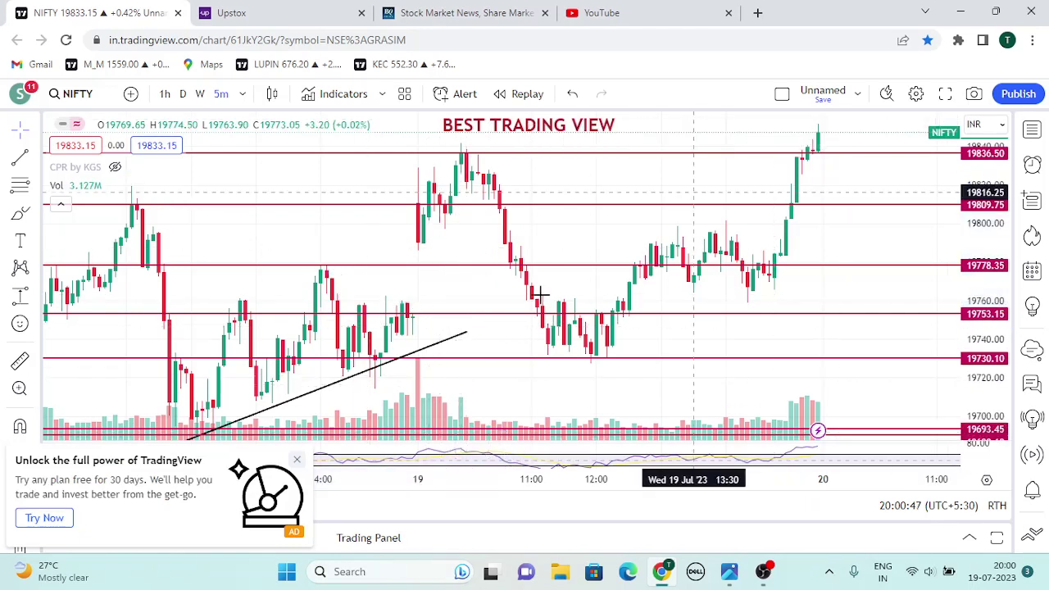
pyautogui.click(467, 332)
pyautogui.click(784, 134)
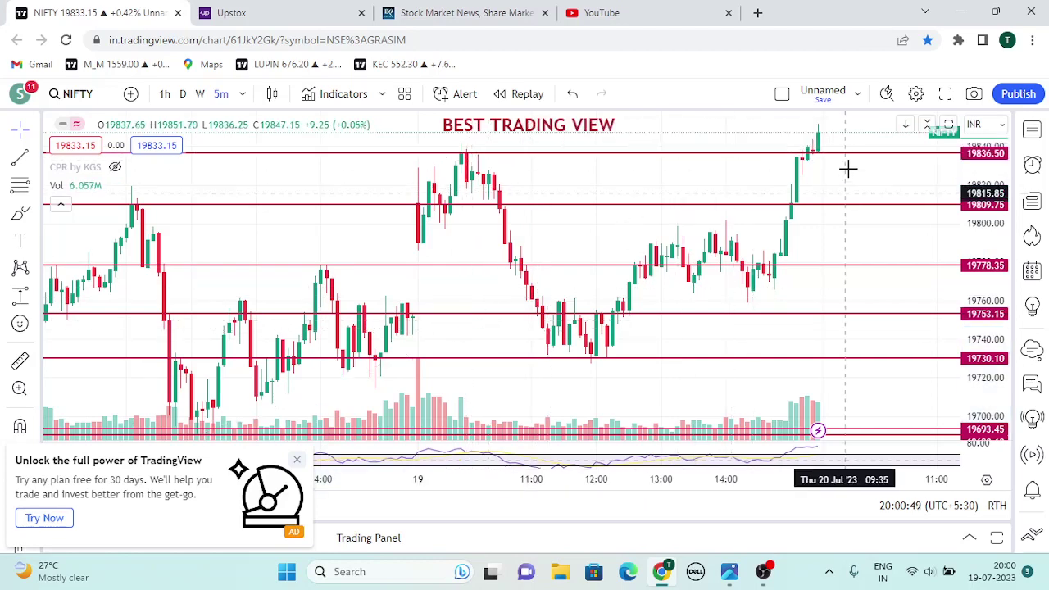
# Step: Examine the horizontal levels above the last candle and the 19 July price action below them on the 5-minute chart
pyautogui.moveTo(845, 185); pyautogui.dragTo(809, 308)
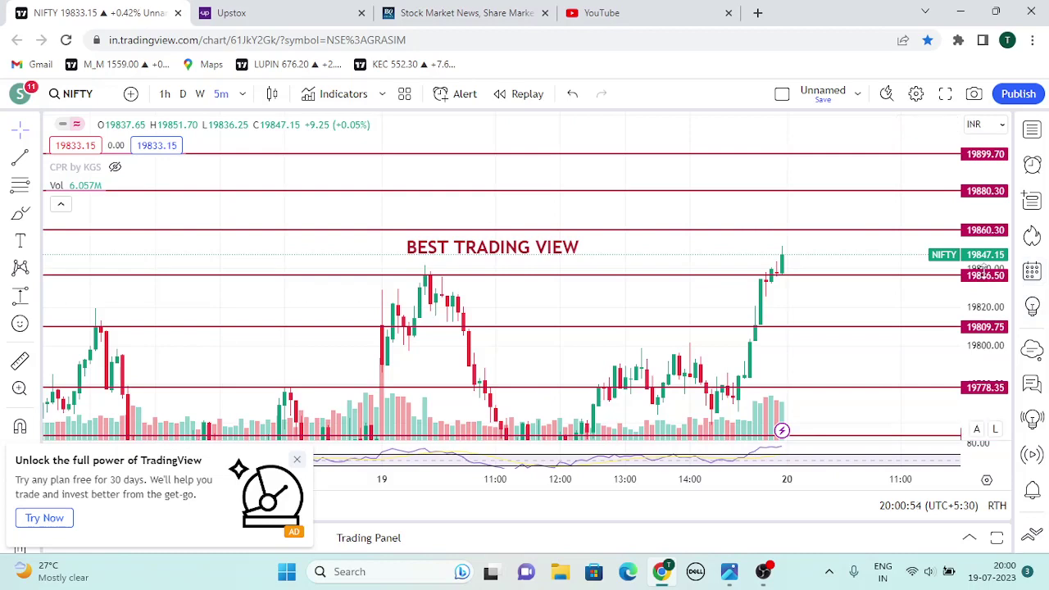
pyautogui.moveTo(984, 266); pyautogui.dragTo(976, 201)
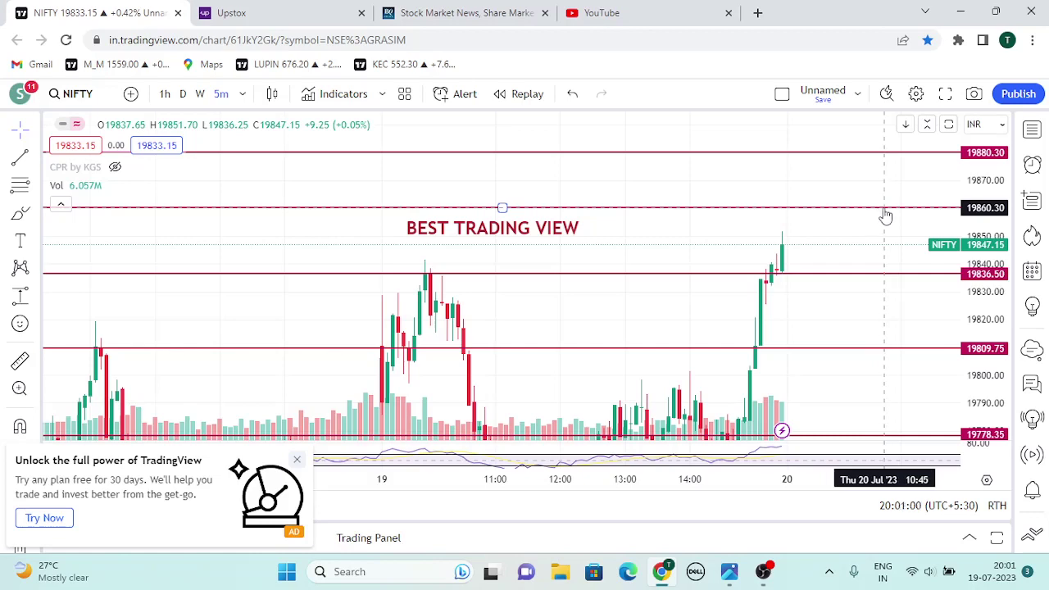
pyautogui.moveTo(885, 215); pyautogui.dragTo(947, 217)
pyautogui.press('Escape')
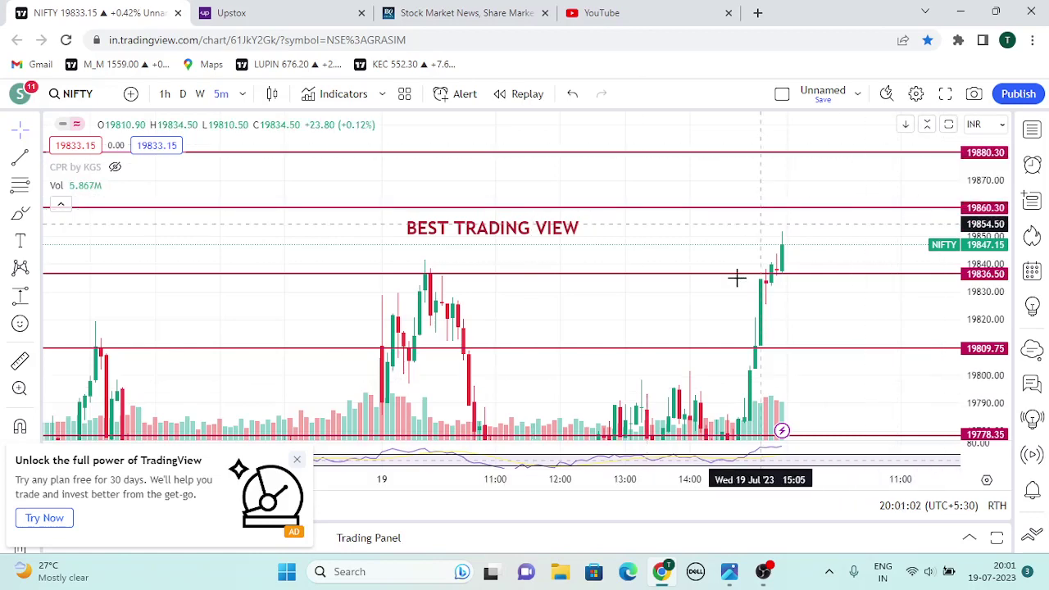
pyautogui.moveTo(815, 266); pyautogui.dragTo(815, 356)
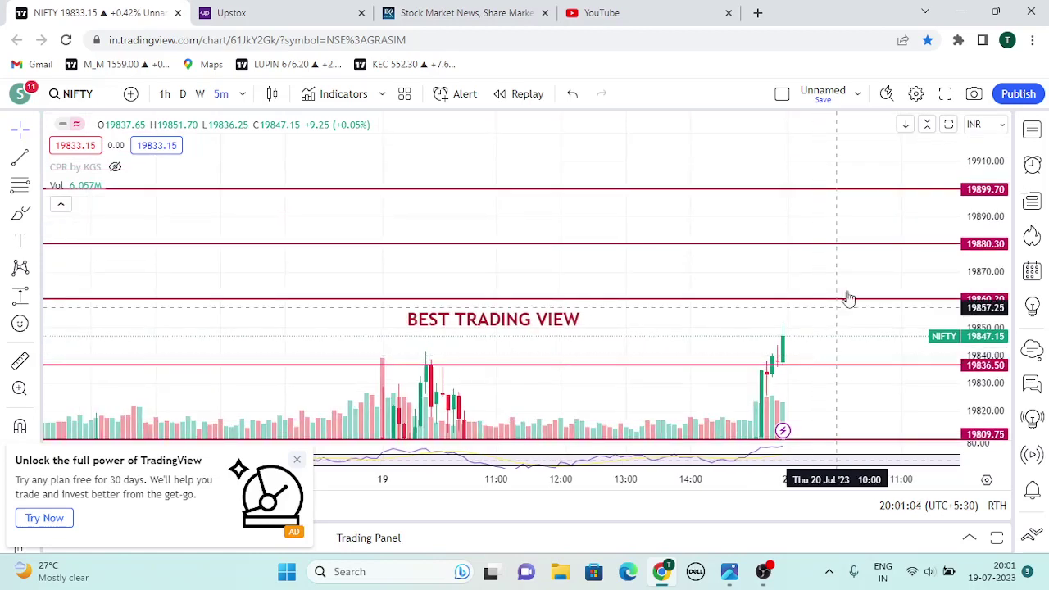
pyautogui.click(865, 241)
pyautogui.moveTo(865, 239); pyautogui.dragTo(884, 199)
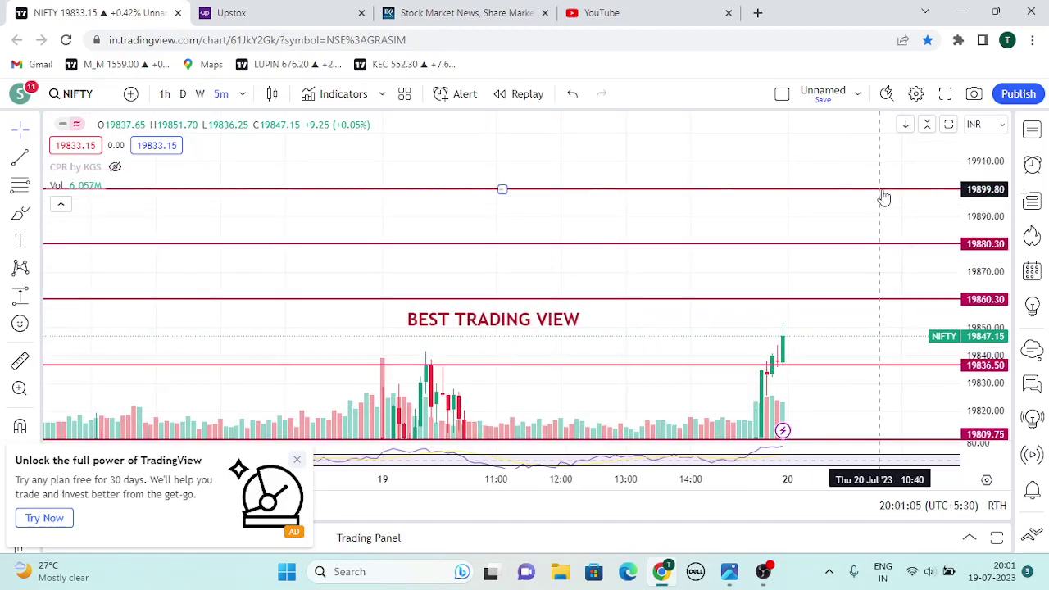
pyautogui.moveTo(986, 201); pyautogui.dragTo(663, 76)
pyautogui.moveTo(820, 349); pyautogui.dragTo(730, 159)
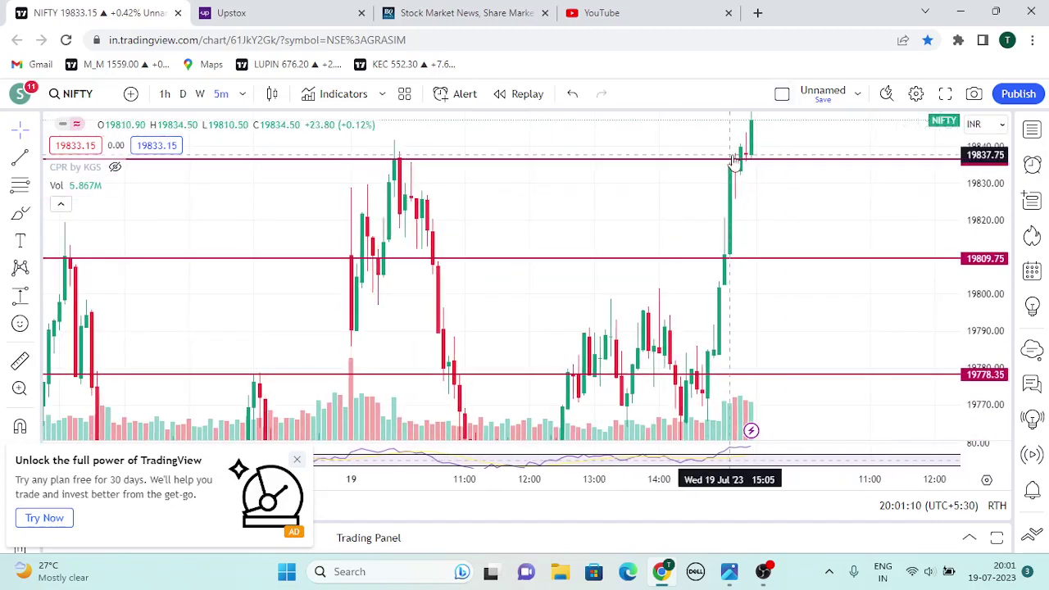
# Step: Set the chart to 15 minutes and draw a rising trendline under the swing lows from about 19670 on 17 July to about 19792 on 20 July
pyautogui.click(243, 94)
pyautogui.click(274, 345)
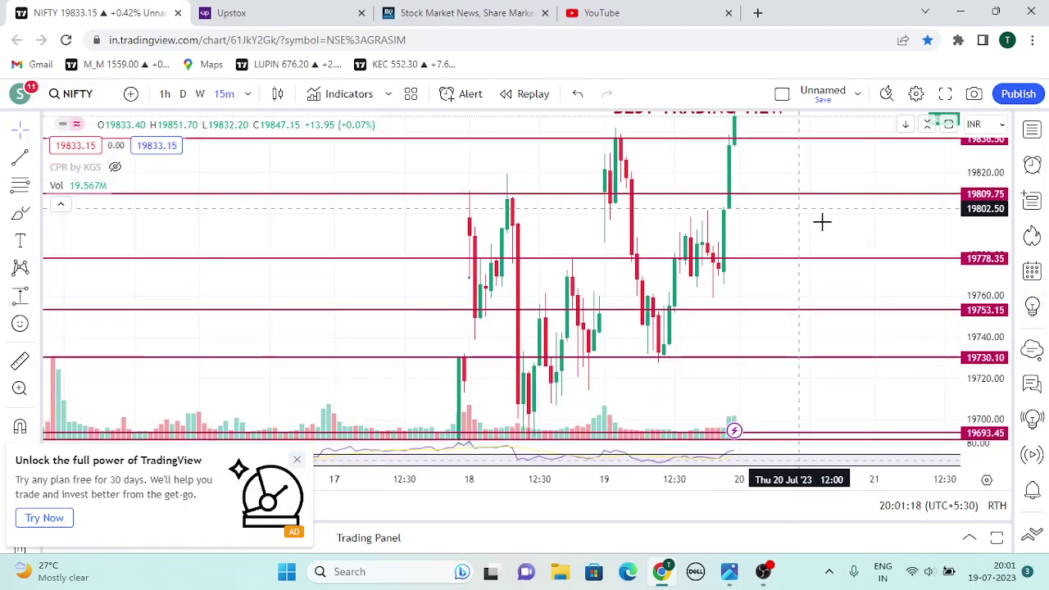
pyautogui.click(21, 155)
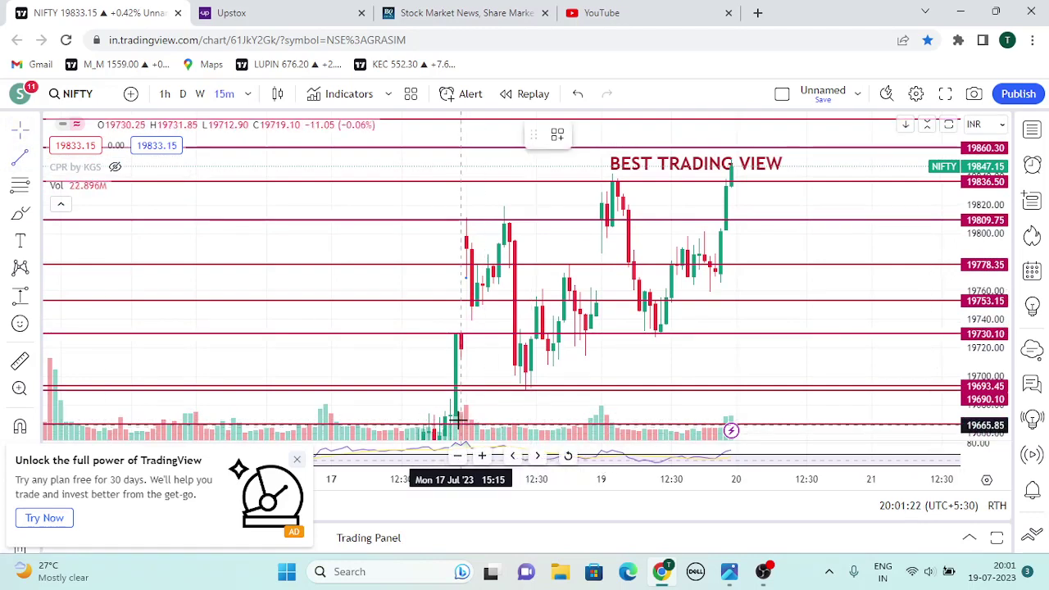
pyautogui.moveTo(461, 420); pyautogui.dragTo(596, 370)
pyautogui.moveTo(693, 304)
pyautogui.mouseDown()
pyautogui.moveTo(844, 262)
pyautogui.moveTo(861, 243)
pyautogui.mouseUp()
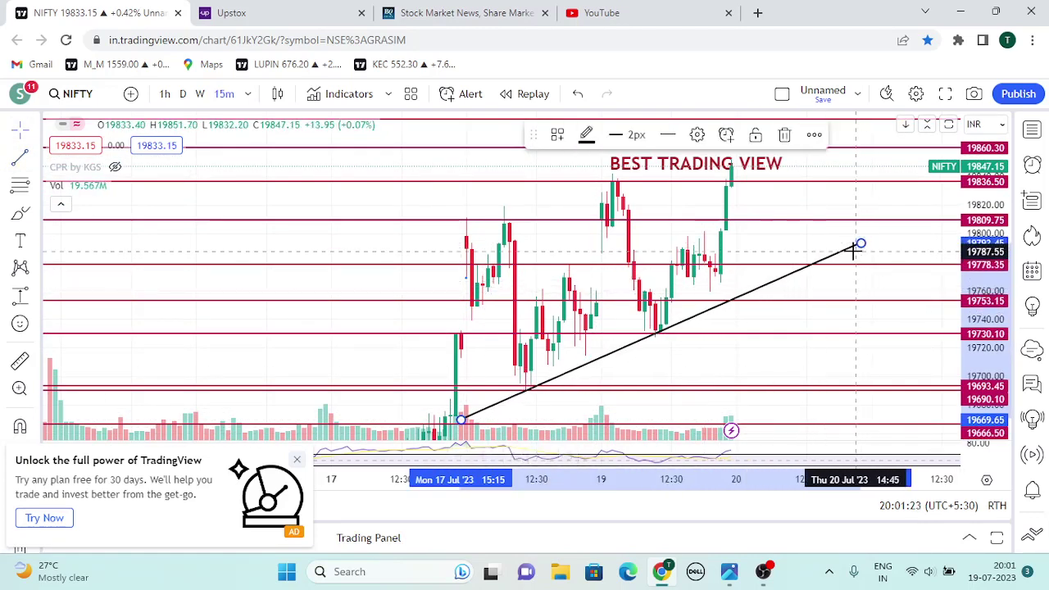
# Step: Draw a rising trendline across the 18 and 19 July highs to about 19869, and move the BEST TRADING VIEW text beside the last candle
pyautogui.click(21, 158)
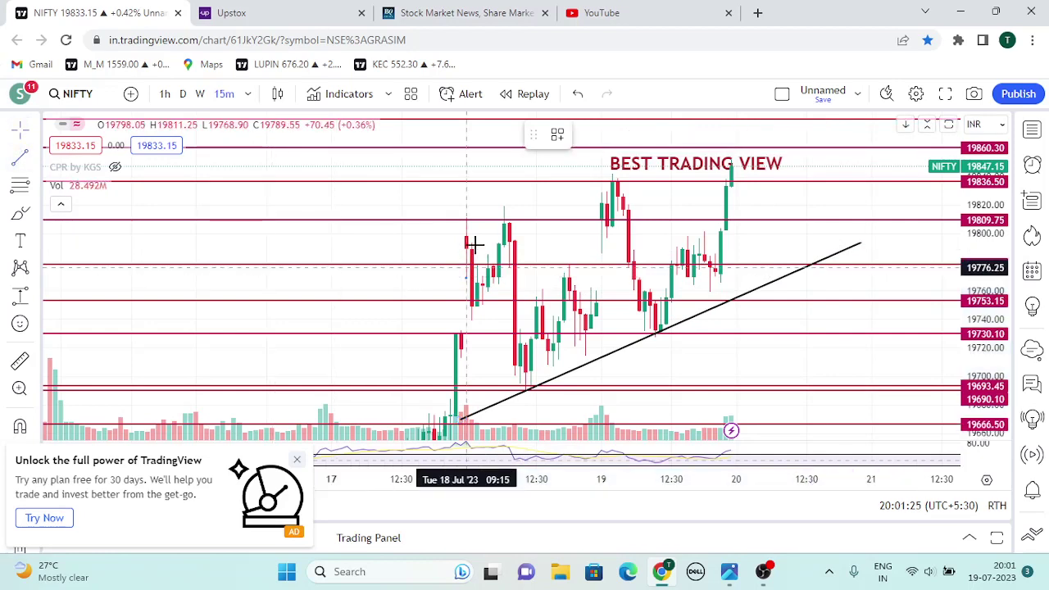
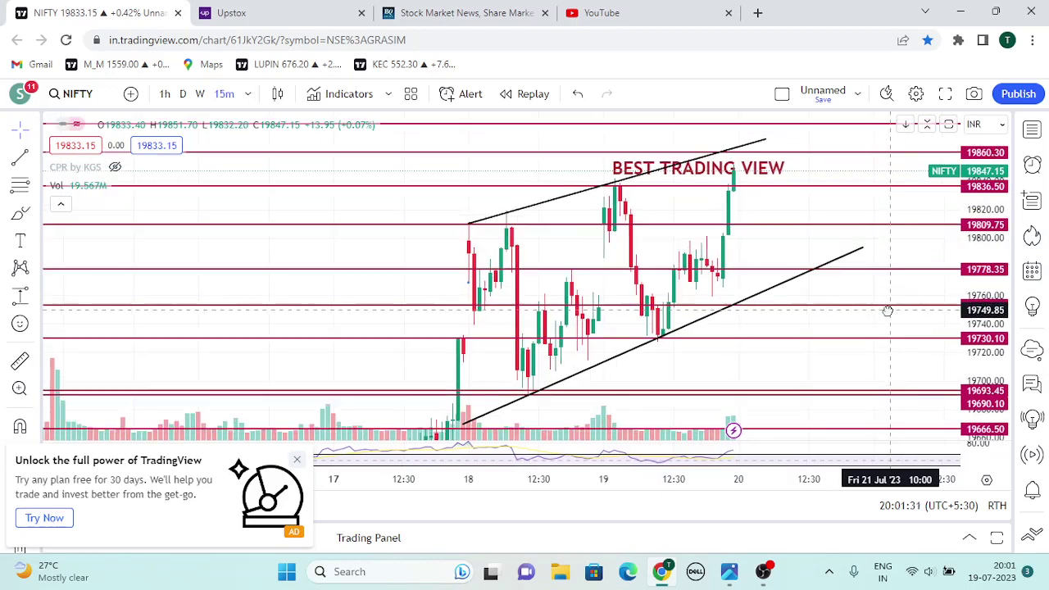
pyautogui.moveTo(776, 175); pyautogui.dragTo(929, 187)
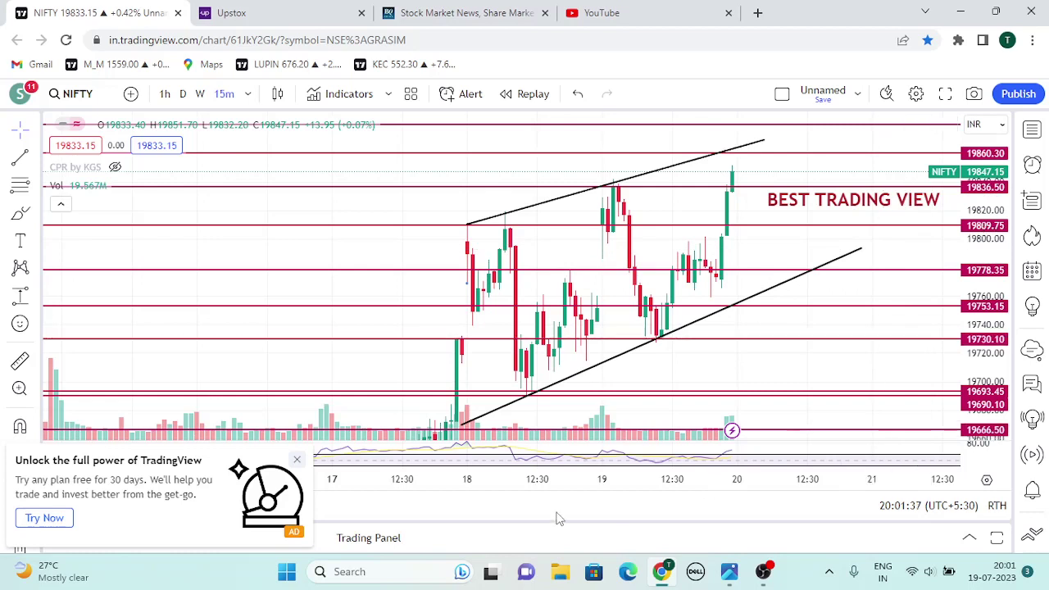
# Step: Examine the rising channel with the horizontal levels above and below price, and compare it with the Nifty 50 chart in Upstox
pyautogui.click(482, 456)
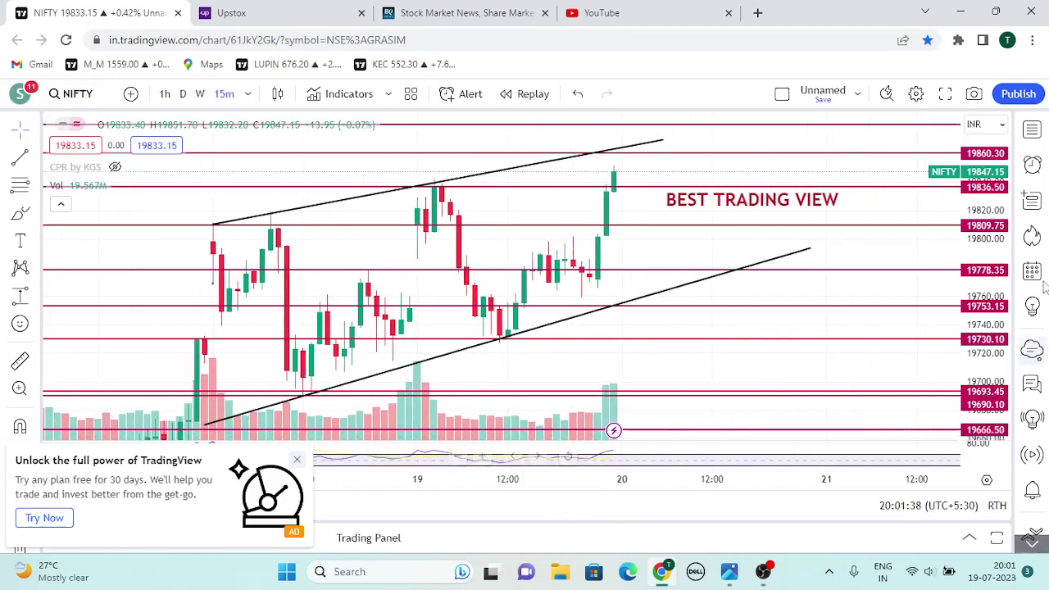
pyautogui.moveTo(895, 209); pyautogui.dragTo(897, 320)
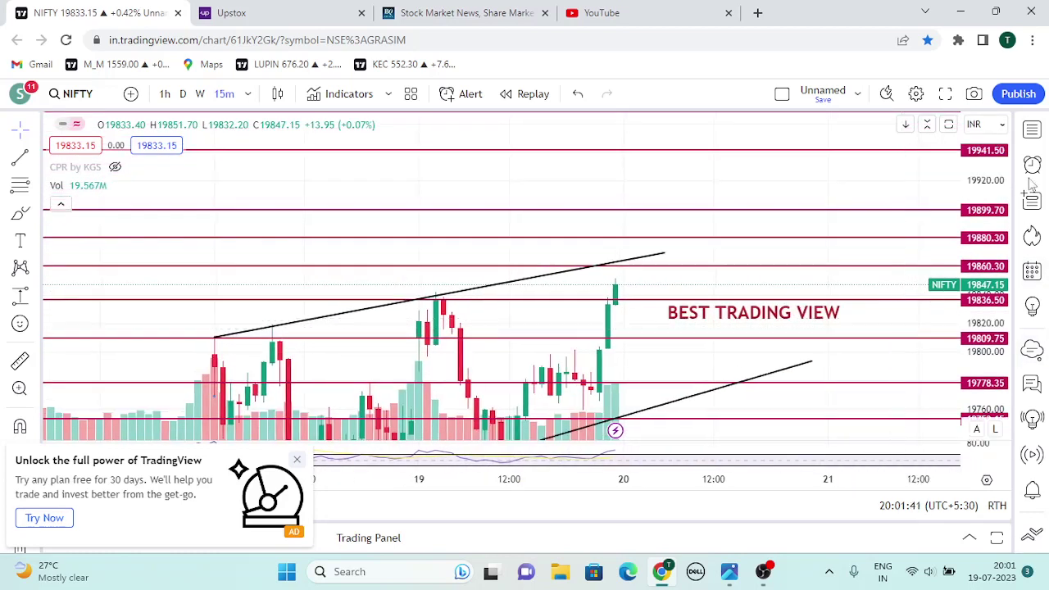
pyautogui.moveTo(994, 255); pyautogui.dragTo(994, 115)
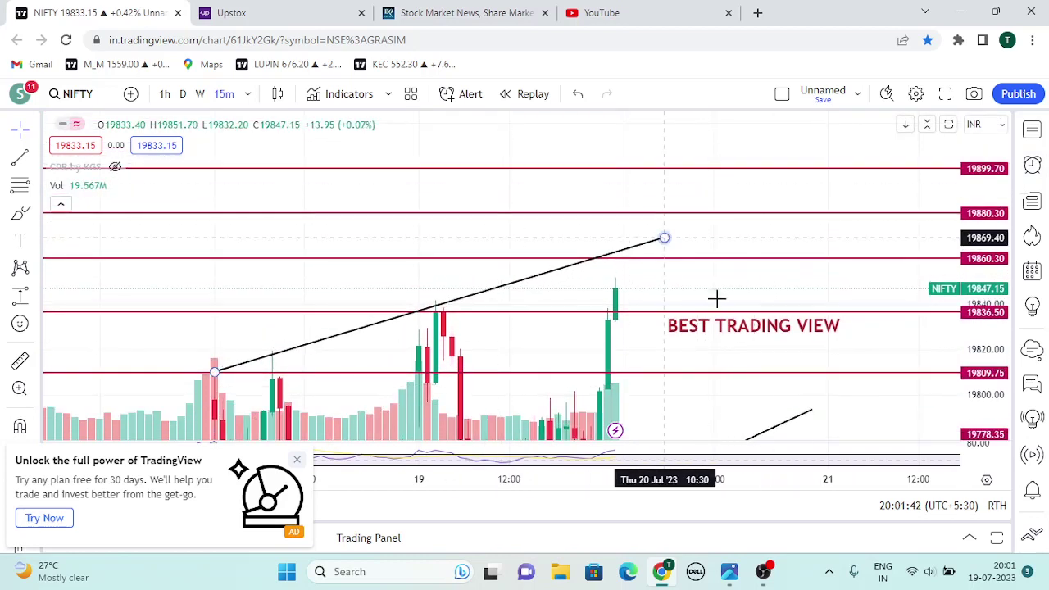
pyautogui.moveTo(792, 227); pyautogui.dragTo(792, 312)
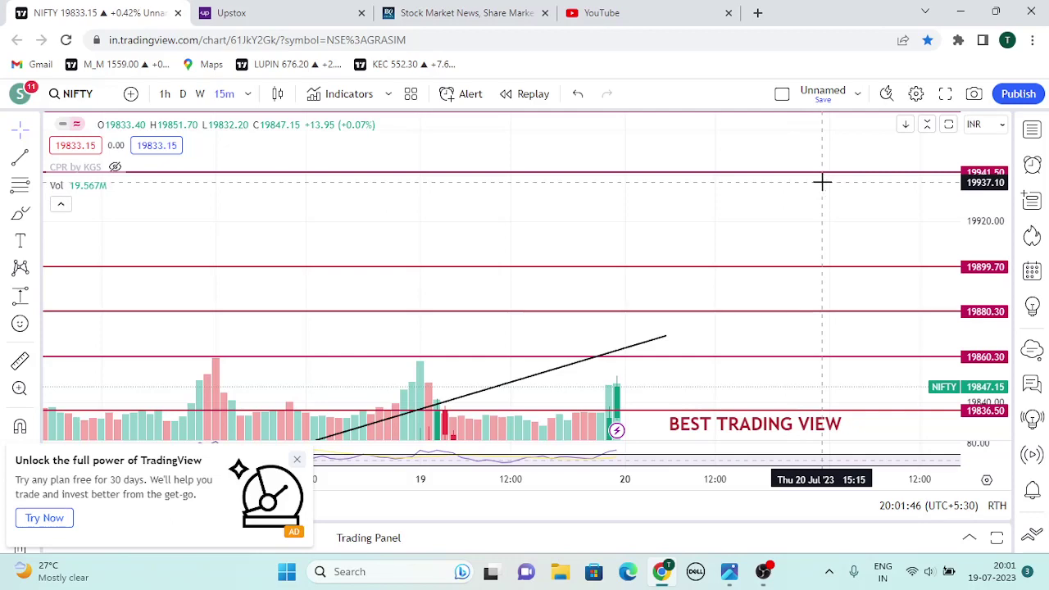
pyautogui.moveTo(913, 329); pyautogui.dragTo(871, 213)
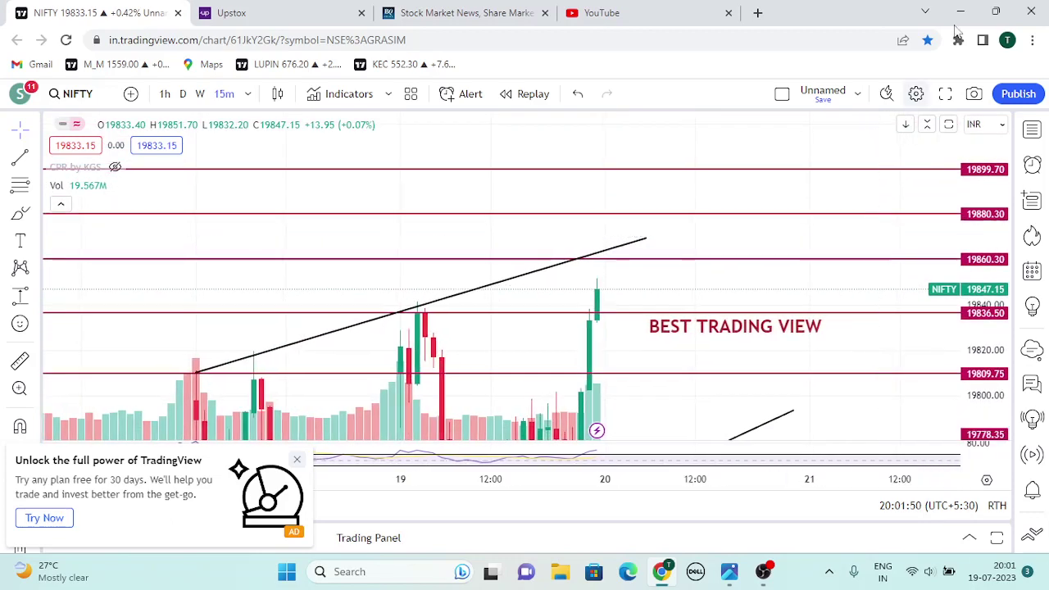
pyautogui.moveTo(1014, 199); pyautogui.dragTo(998, 271)
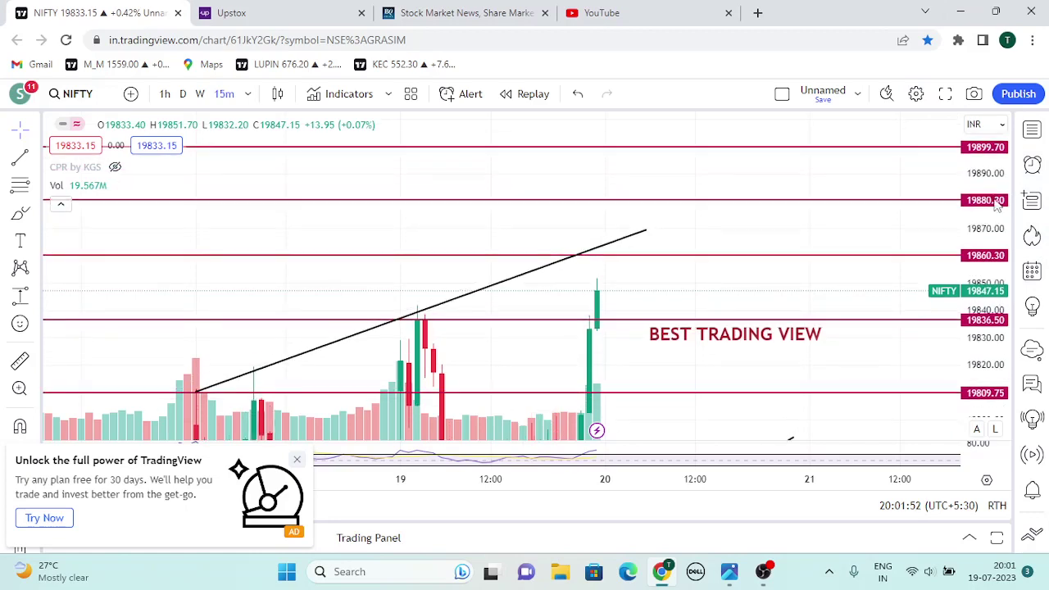
pyautogui.moveTo(824, 318); pyautogui.dragTo(839, 191)
pyautogui.moveTo(997, 190); pyautogui.dragTo(1013, 277)
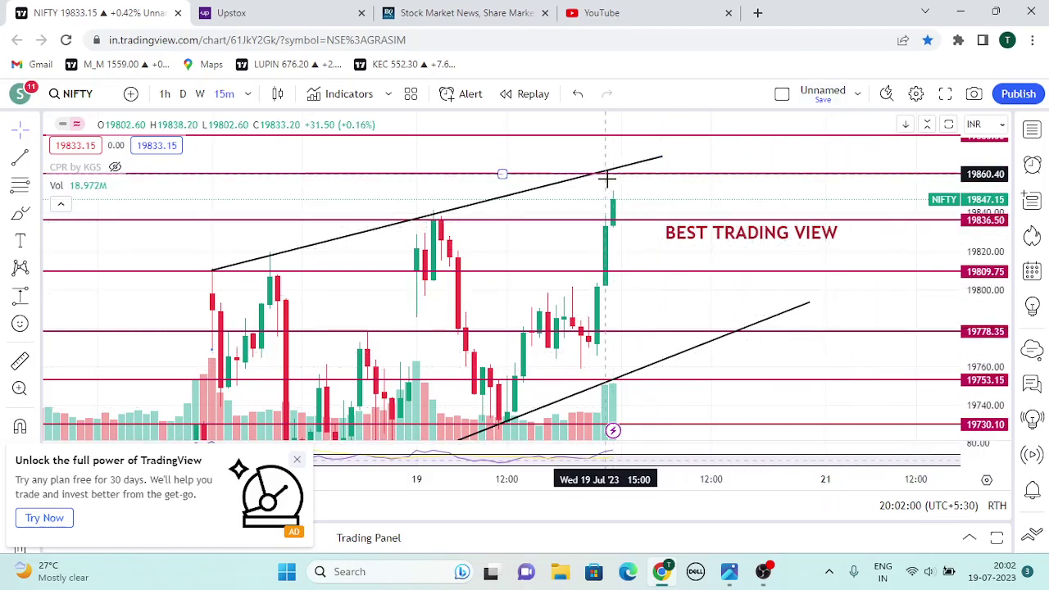
pyautogui.moveTo(993, 278); pyautogui.dragTo(937, 206)
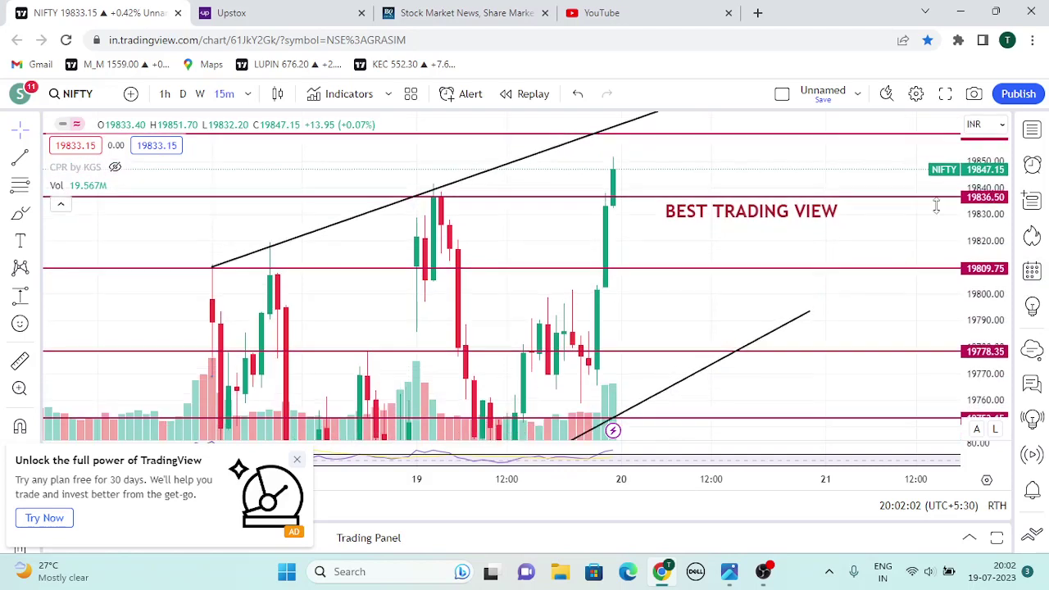
pyautogui.moveTo(902, 292); pyautogui.dragTo(894, 176)
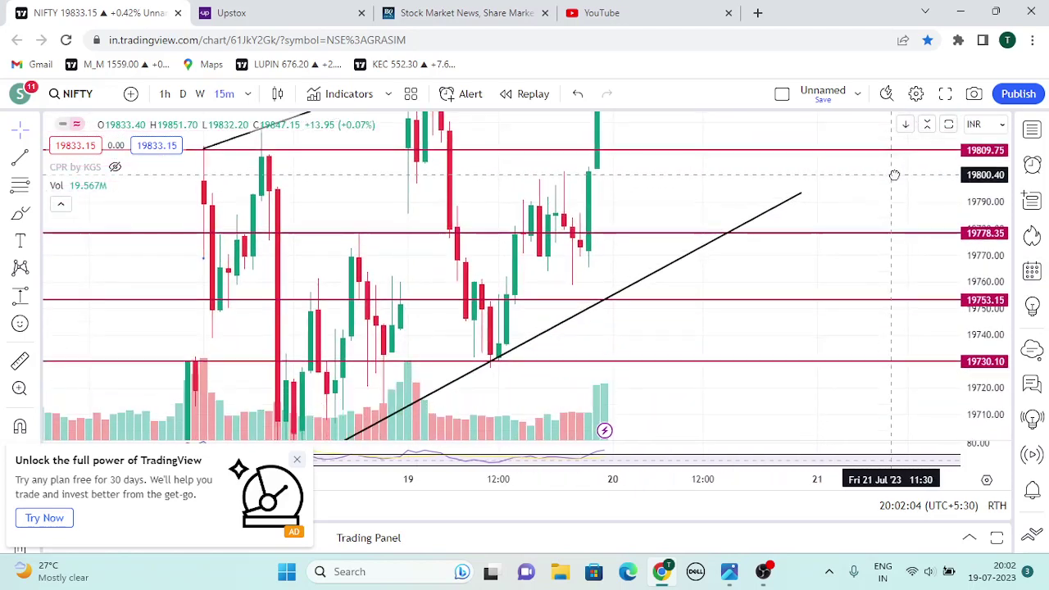
pyautogui.moveTo(990, 168); pyautogui.dragTo(1021, 281)
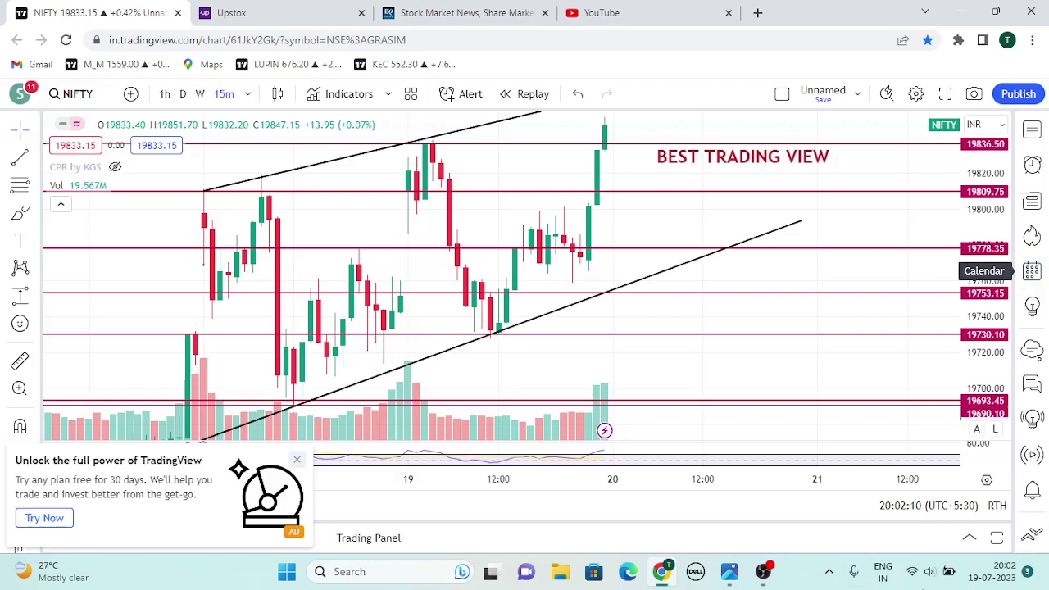
pyautogui.click(246, 12)
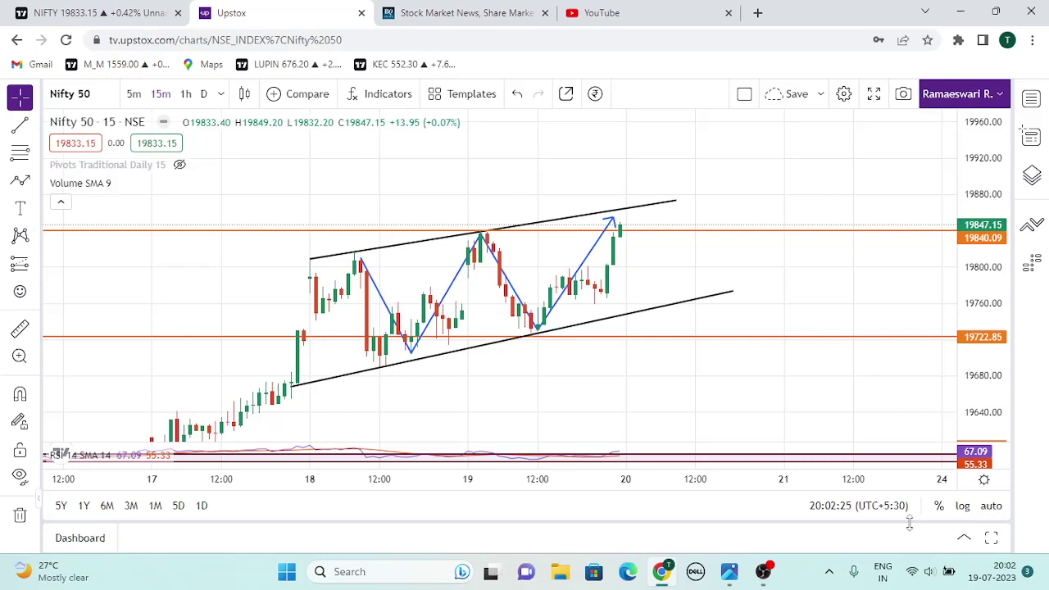
# Step: Switch back to TradingView, load the NSE NIFTY BANK index (BANKNIFTY) and undo the accidental shift of a horizontal line
pyautogui.click(72, 12)
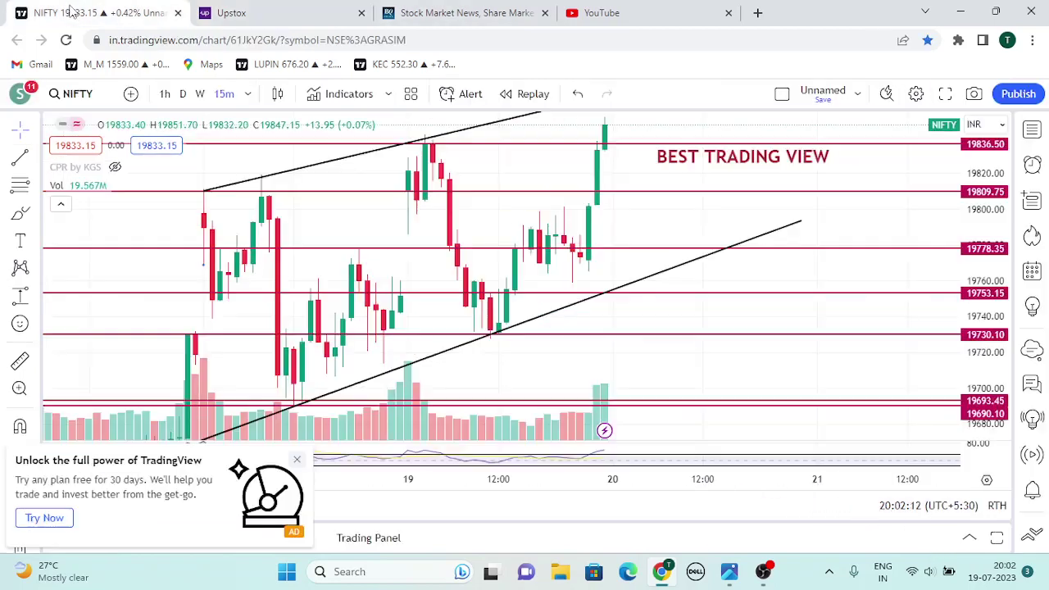
pyautogui.click(77, 95)
pyautogui.write('BANKNIFTY')
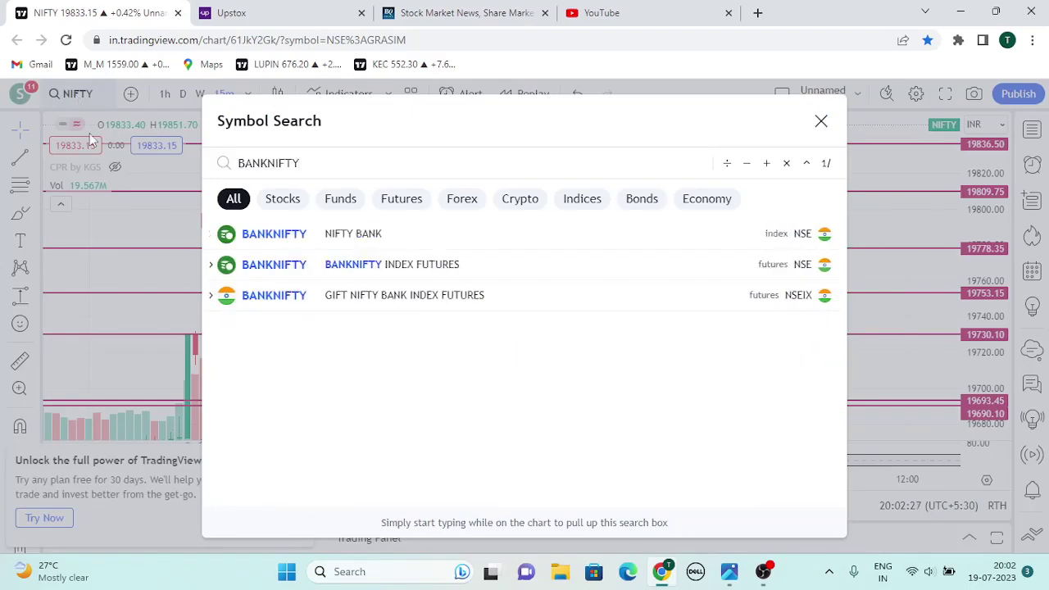
pyautogui.click(324, 234)
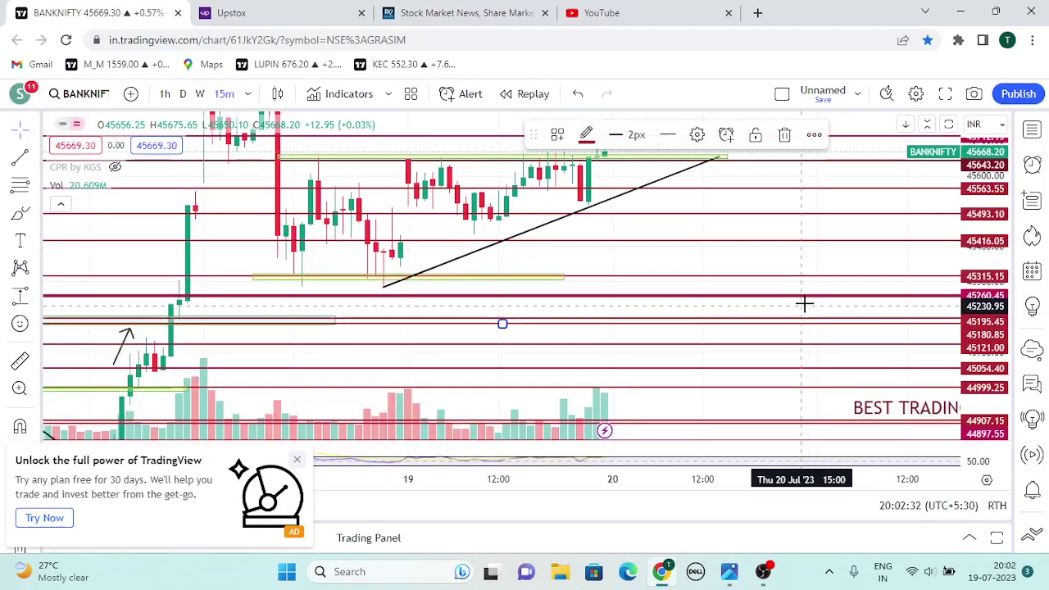
pyautogui.hotkey('ctrl', 'z')
# Step: Examine the Bank Nifty rising trendline, the yellow resistance and support zones, and the horizontal levels above and below the last candle
pyautogui.moveTo(793, 196); pyautogui.dragTo(799, 307)
pyautogui.moveTo(987, 273); pyautogui.dragTo(987, 147)
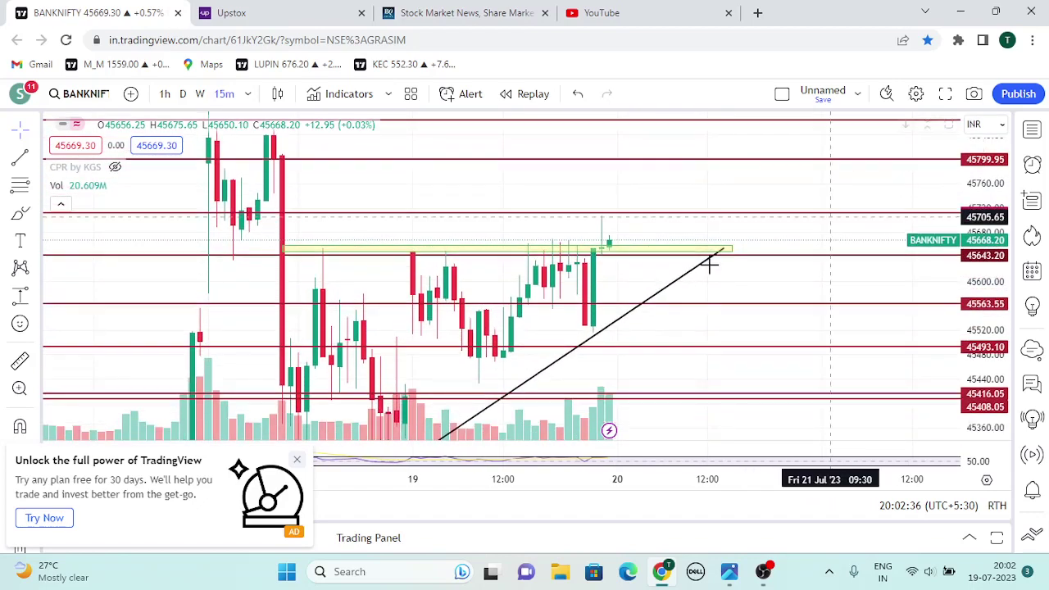
pyautogui.moveTo(680, 351); pyautogui.dragTo(681, 290)
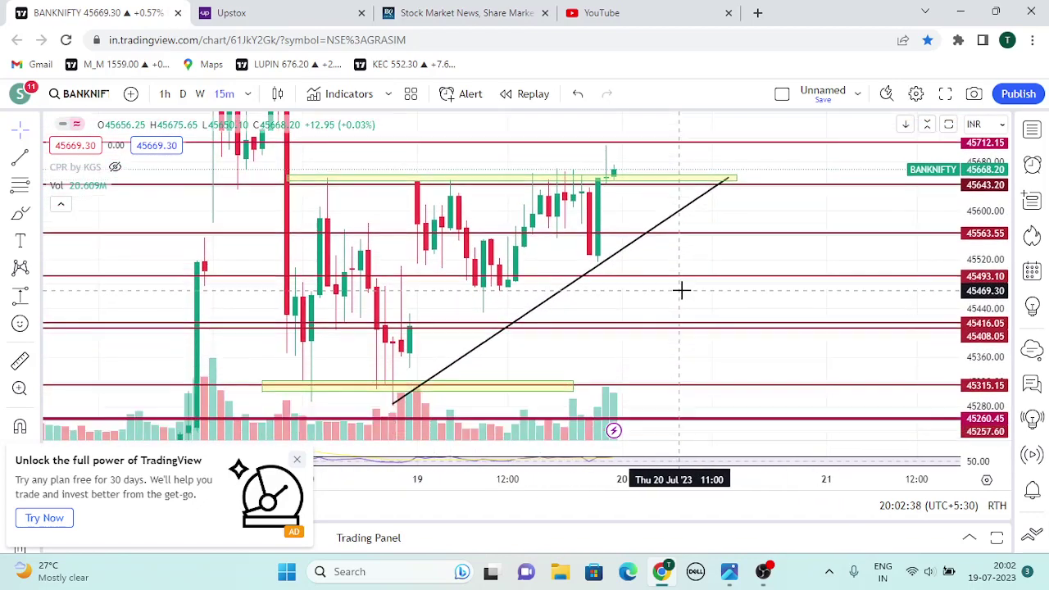
pyautogui.moveTo(980, 187); pyautogui.dragTo(996, 288)
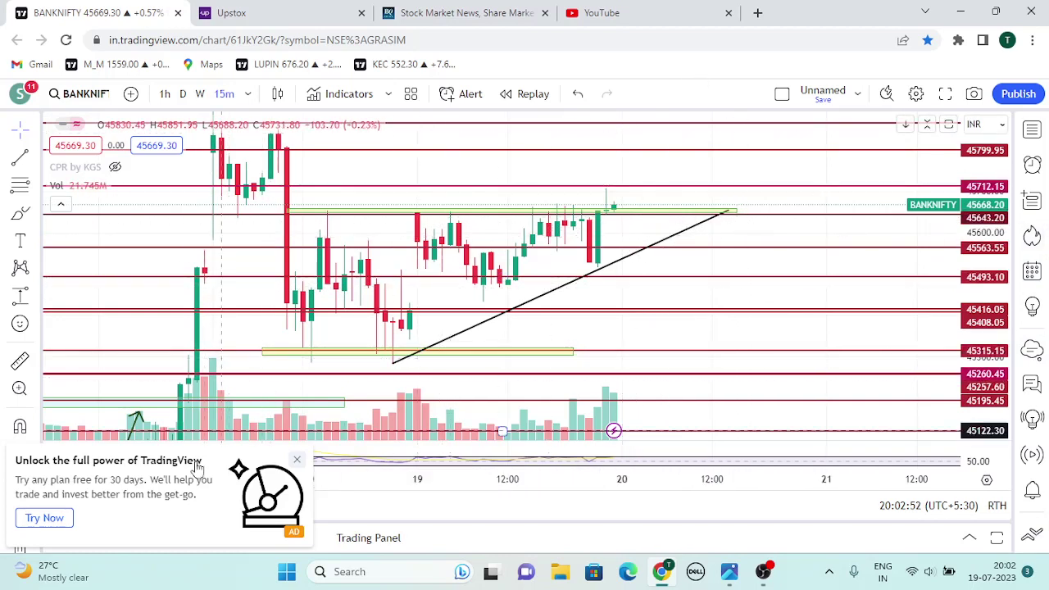
pyautogui.moveTo(991, 290); pyautogui.dragTo(991, 225)
pyautogui.moveTo(900, 232); pyautogui.dragTo(906, 336)
pyautogui.moveTo(992, 264); pyautogui.dragTo(990, 173)
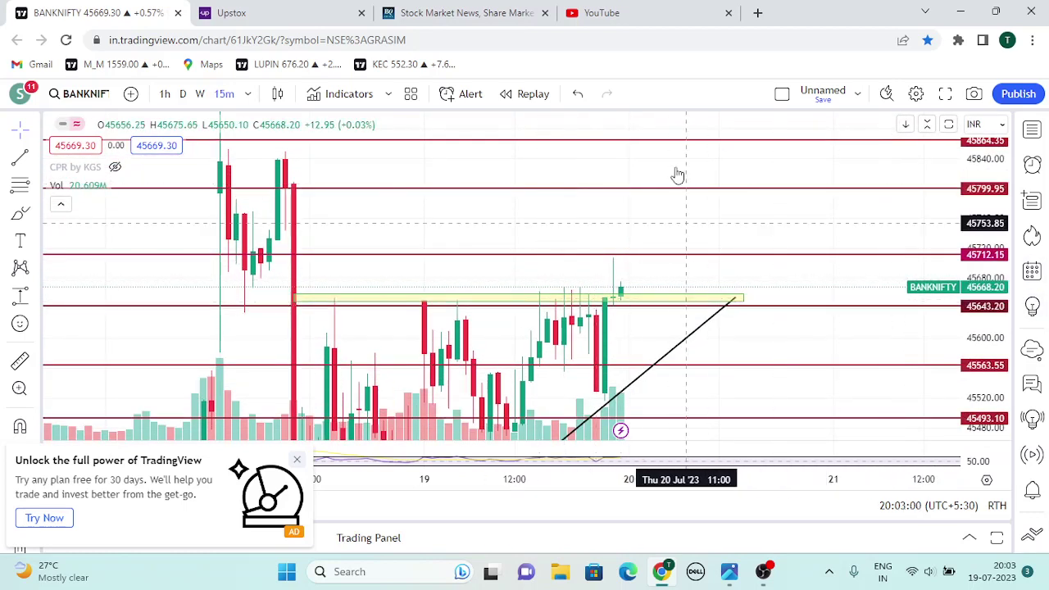
pyautogui.moveTo(698, 242); pyautogui.dragTo(709, 311)
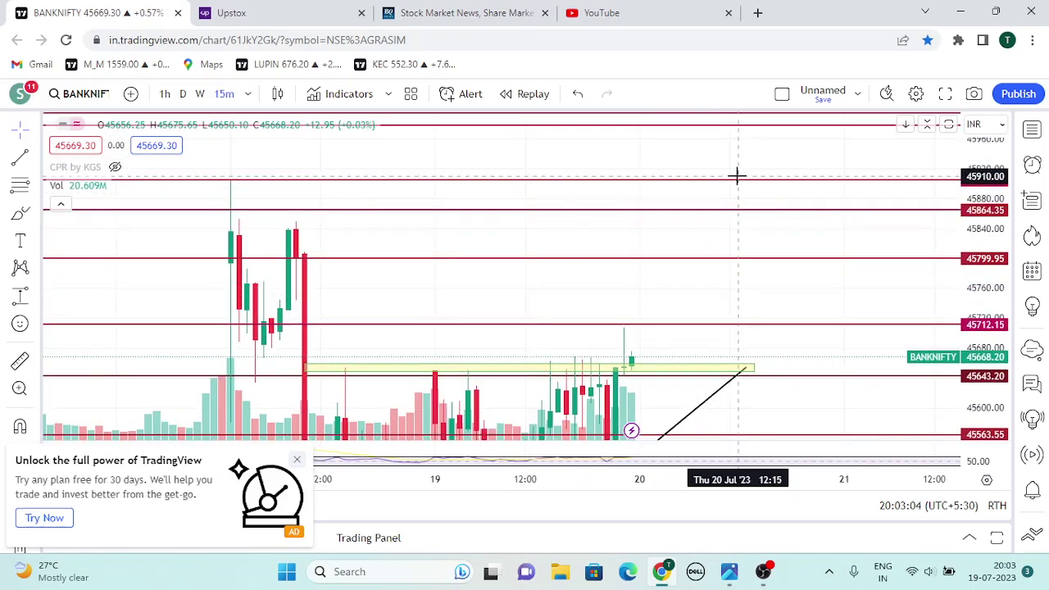
# Step: Move the 45416.05 horizontal line on the Bank Nifty chart up to 45497.00 and review it against the rising trendline
pyautogui.moveTo(721, 298); pyautogui.dragTo(706, 123)
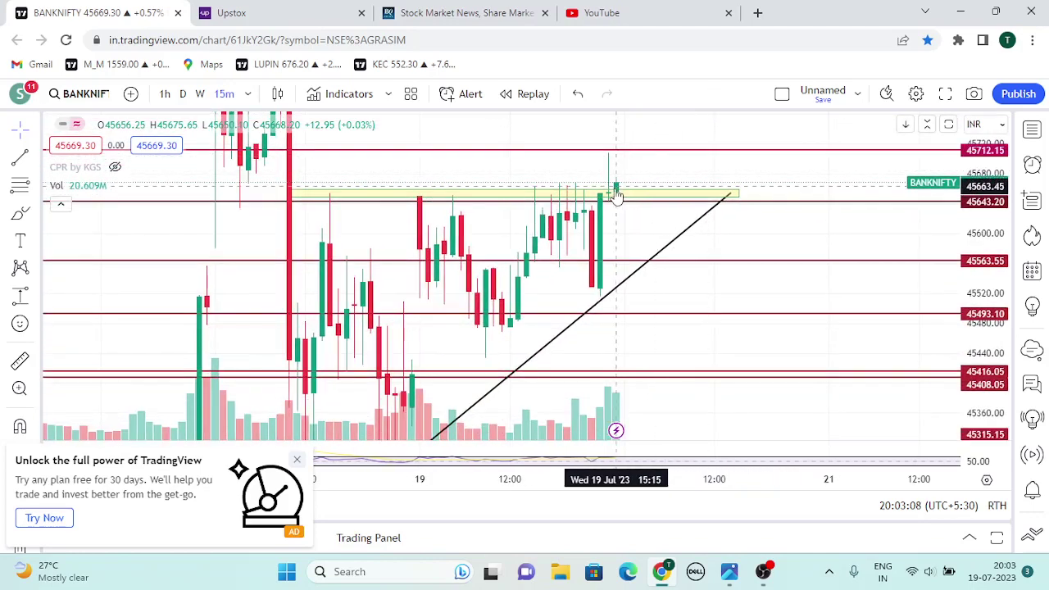
pyautogui.moveTo(736, 328); pyautogui.dragTo(718, 270)
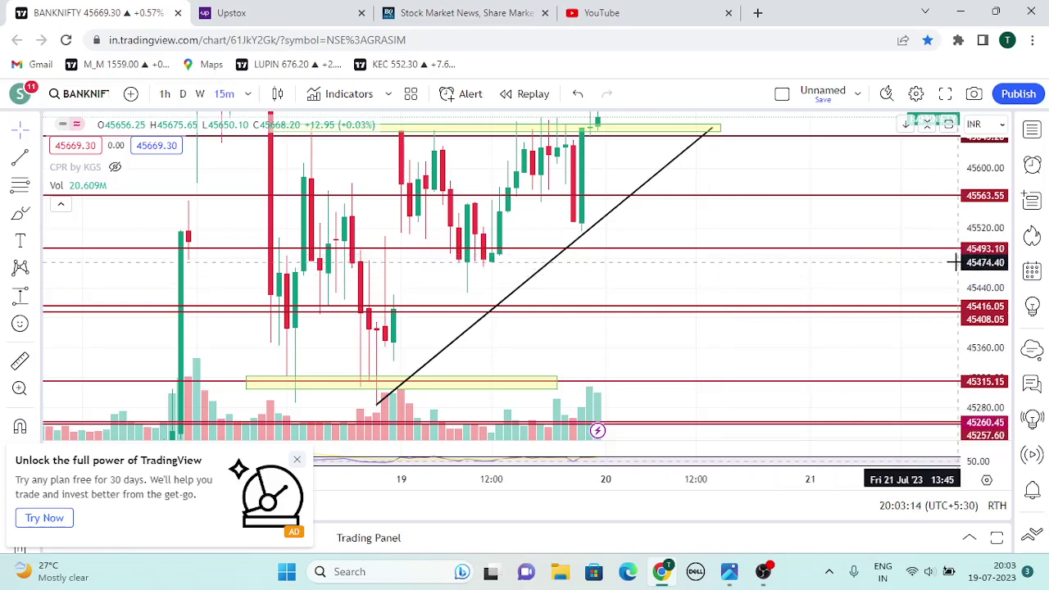
pyautogui.moveTo(958, 257); pyautogui.dragTo(889, 246)
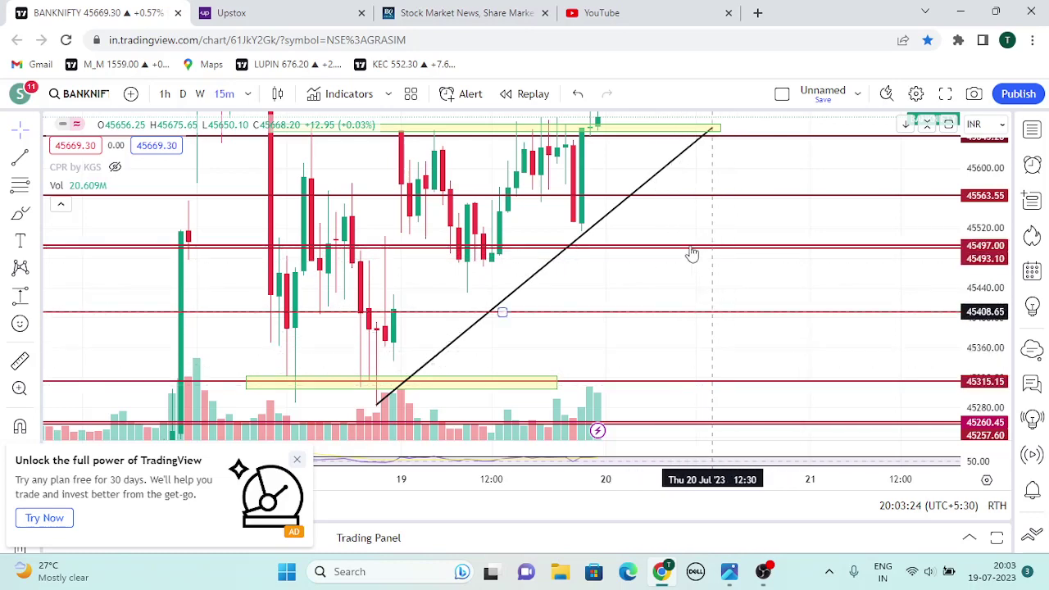
pyautogui.moveTo(683, 300)
pyautogui.mouseDown()
pyautogui.moveTo(703, 394)
pyautogui.moveTo(696, 292)
pyautogui.mouseUp()
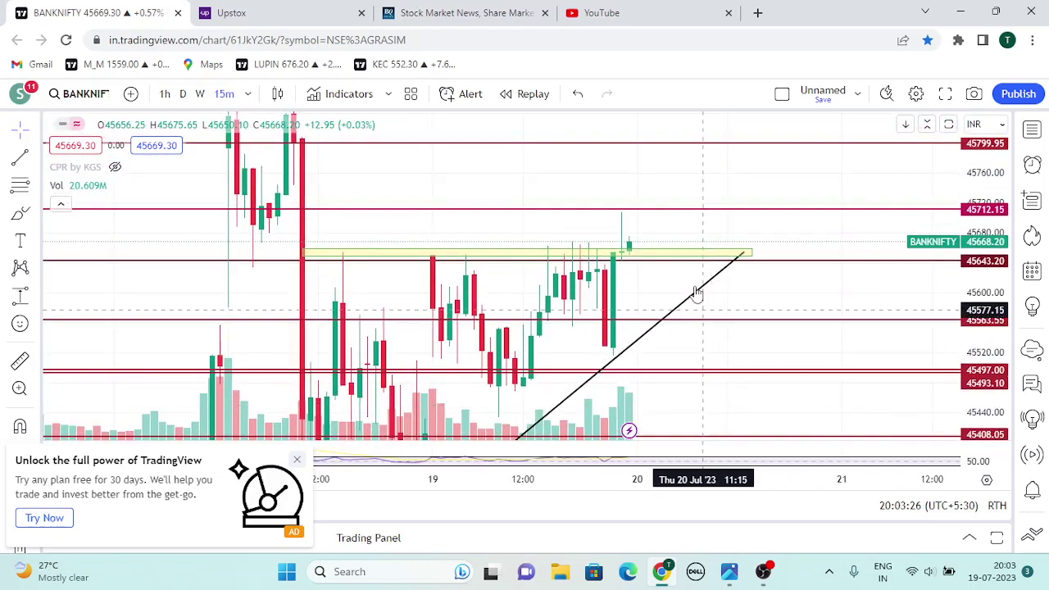
pyautogui.moveTo(796, 286); pyautogui.dragTo(763, 229)
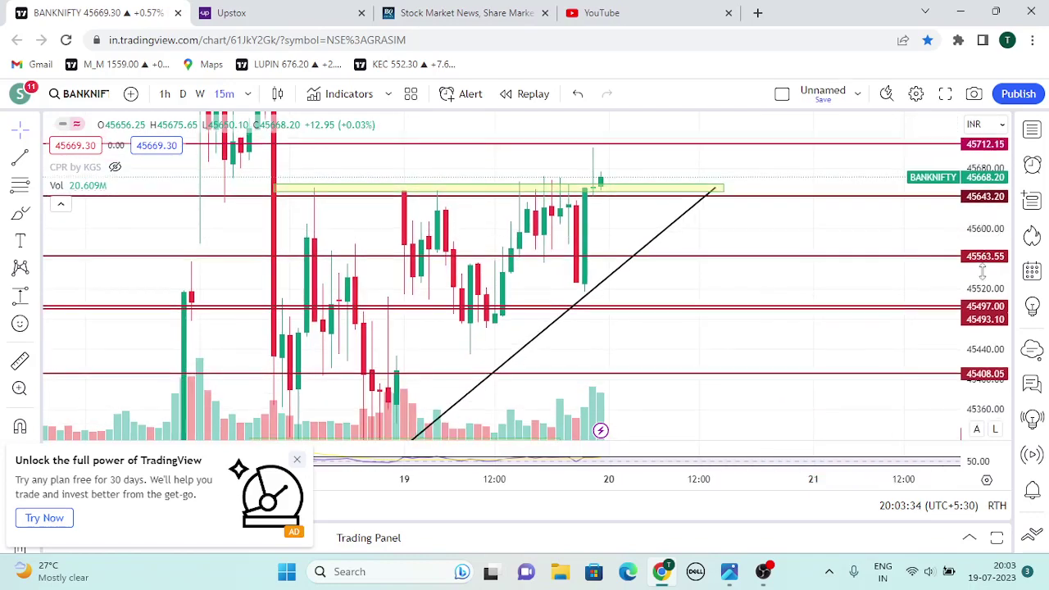
pyautogui.moveTo(982, 272); pyautogui.dragTo(983, 320)
pyautogui.moveTo(897, 242); pyautogui.dragTo(939, 251)
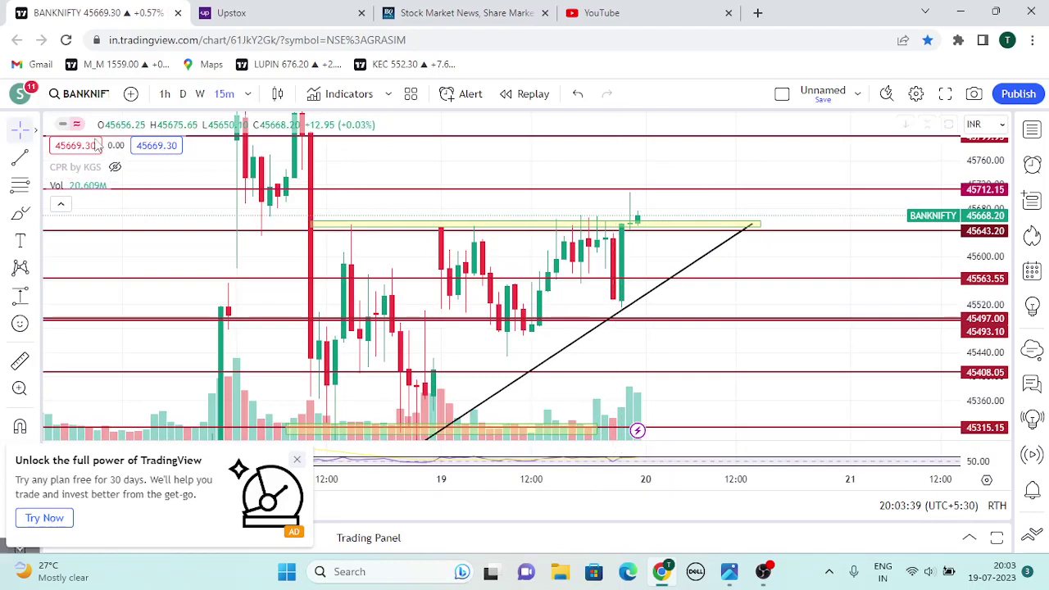
# Step: Search for CNX FIN and load the CNXFINANCE index on the chart
pyautogui.click(107, 105)
pyautogui.write('CNX FIN')
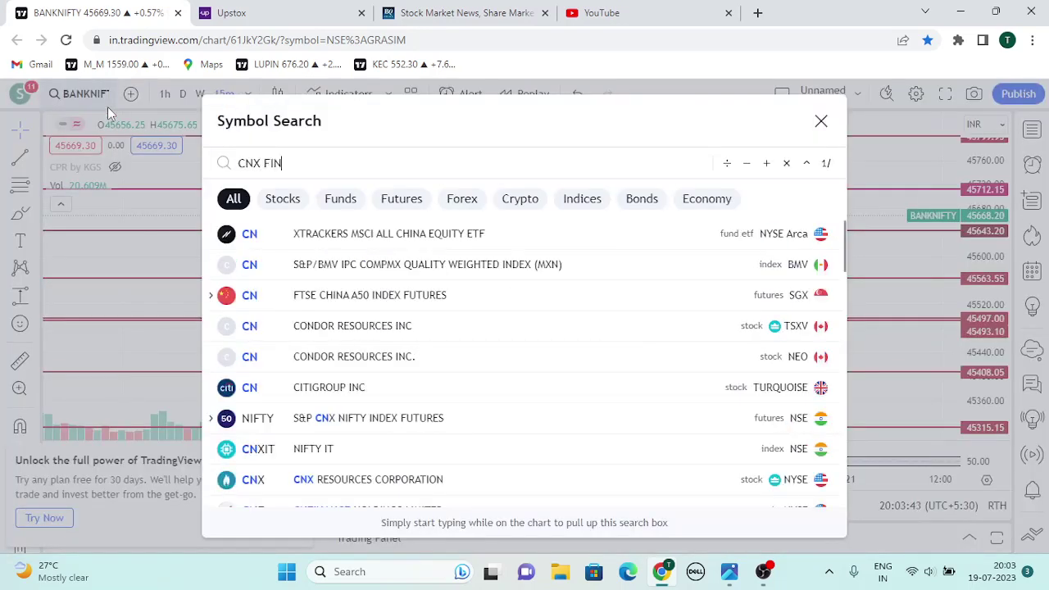
pyautogui.click(492, 246)
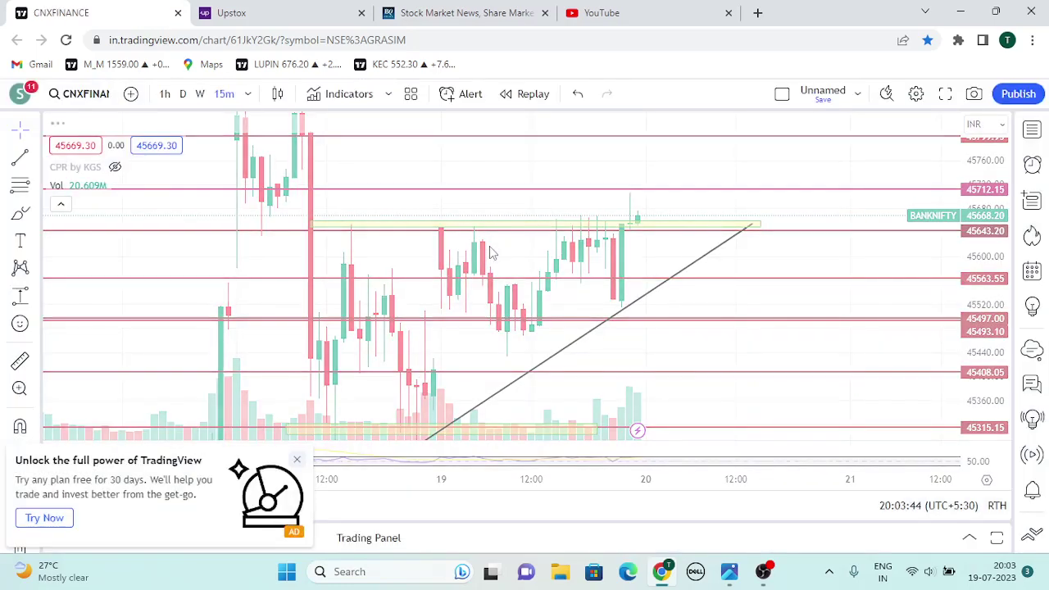
# Step: Extend the pink zone near 20196 past the 20 July session and move the BEST TRADING VIEW text closer to the last candles
pyautogui.moveTo(986, 326); pyautogui.dragTo(986, 141)
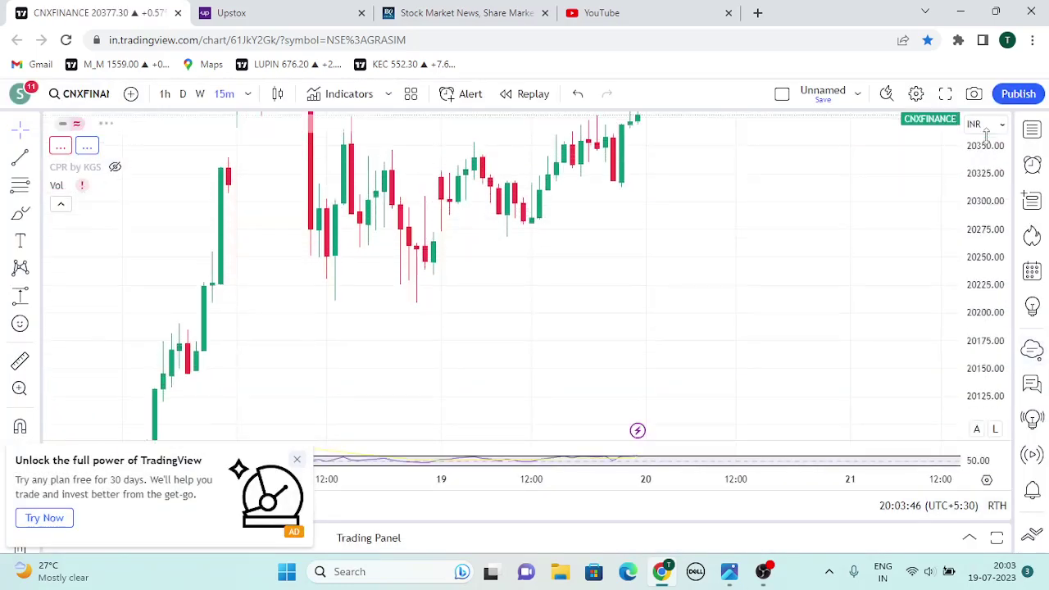
pyautogui.moveTo(779, 304); pyautogui.dragTo(780, 370)
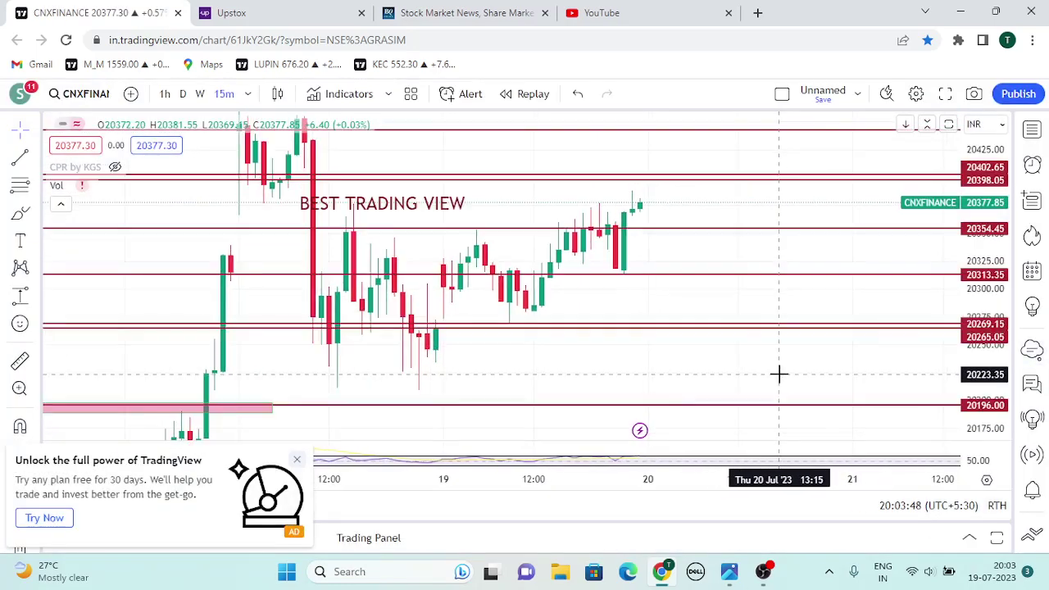
pyautogui.click(476, 335)
pyautogui.click(785, 136)
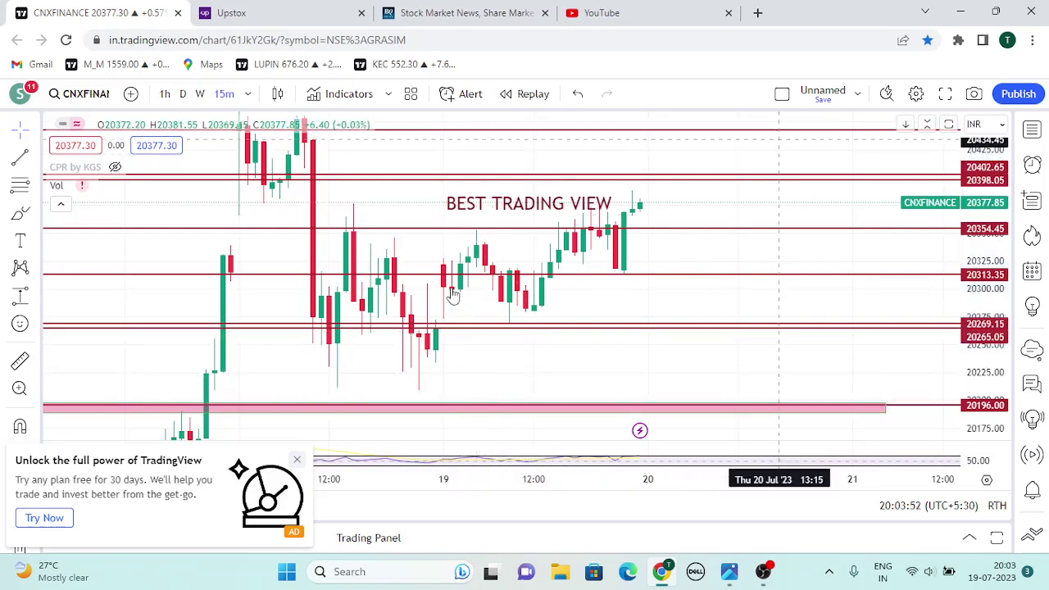
# Step: Draw a rising trendline from the 18 July low at 20202.70 to about 20385 on 20 July, and move BEST TRADING VIEW above the candles
pyautogui.click(20, 158)
pyautogui.click(419, 398)
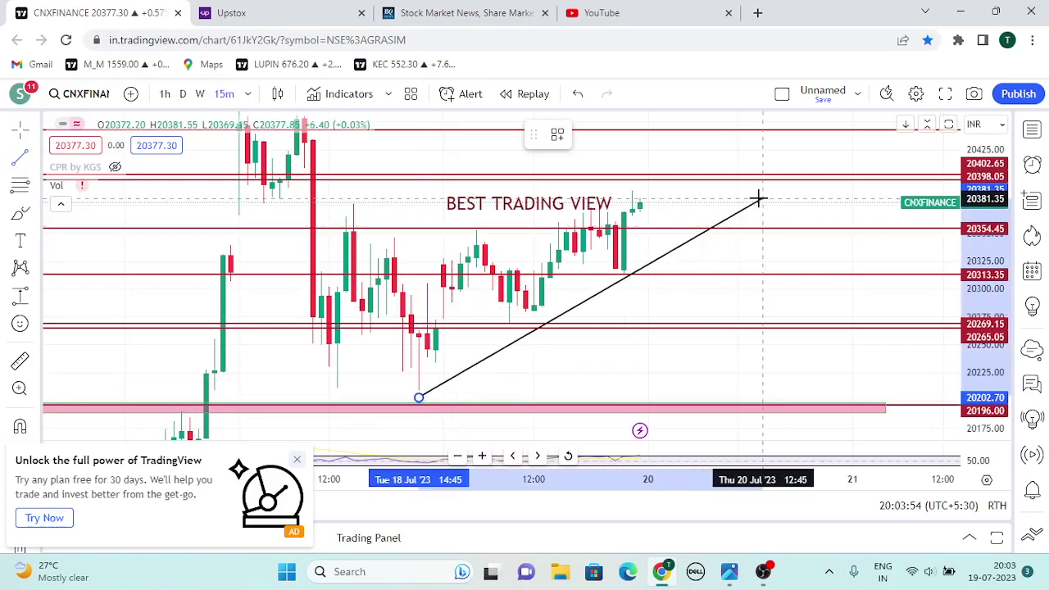
pyautogui.click(754, 195)
pyautogui.moveTo(558, 206); pyautogui.dragTo(501, 155)
pyautogui.click(835, 251)
pyautogui.moveTo(831, 273); pyautogui.dragTo(828, 289)
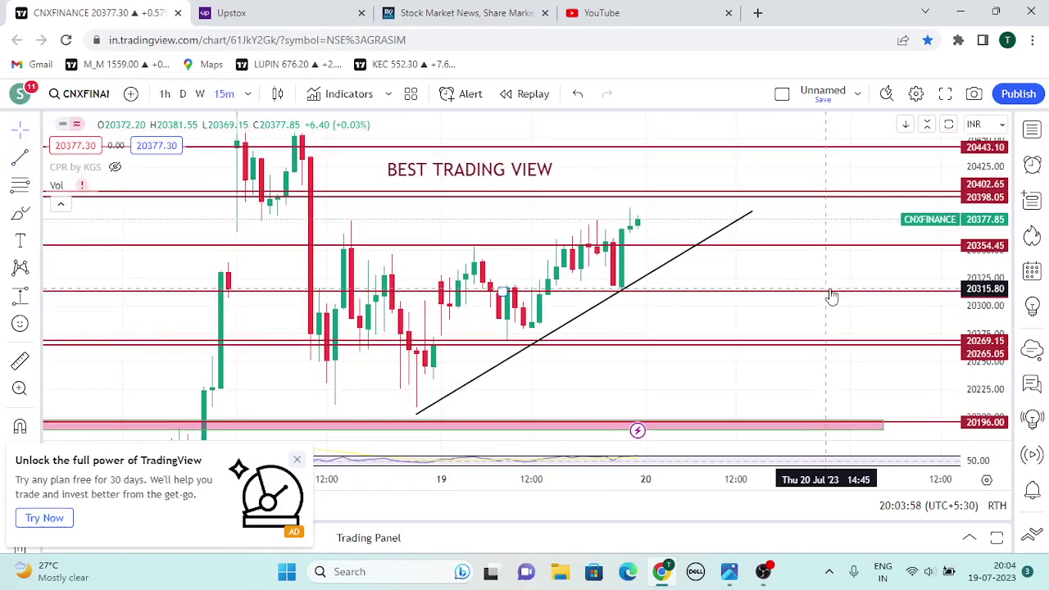
# Step: Draw a yellow rectangle zone between 20382.75 and 20366.15, from 18 July 11:30 to 20 July 10:15
pyautogui.click(36, 188)
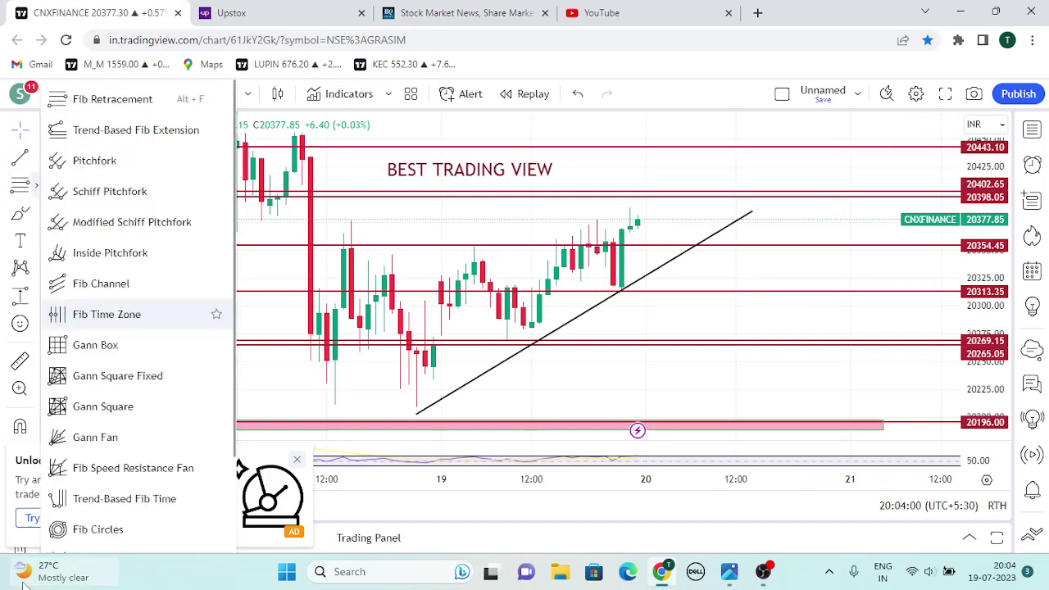
pyautogui.click(36, 217)
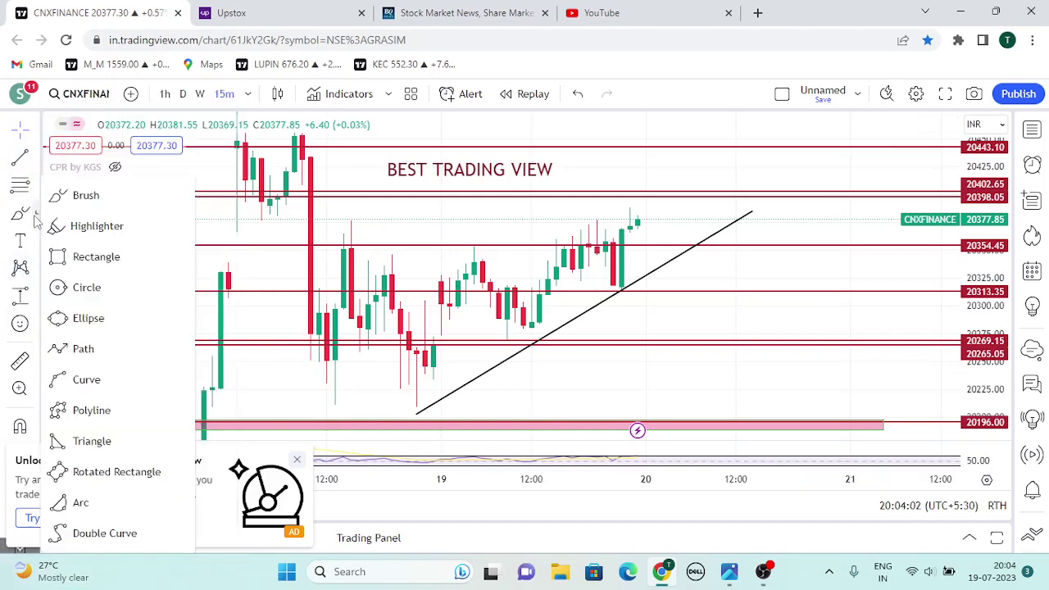
pyautogui.click(73, 255)
pyautogui.click(311, 215)
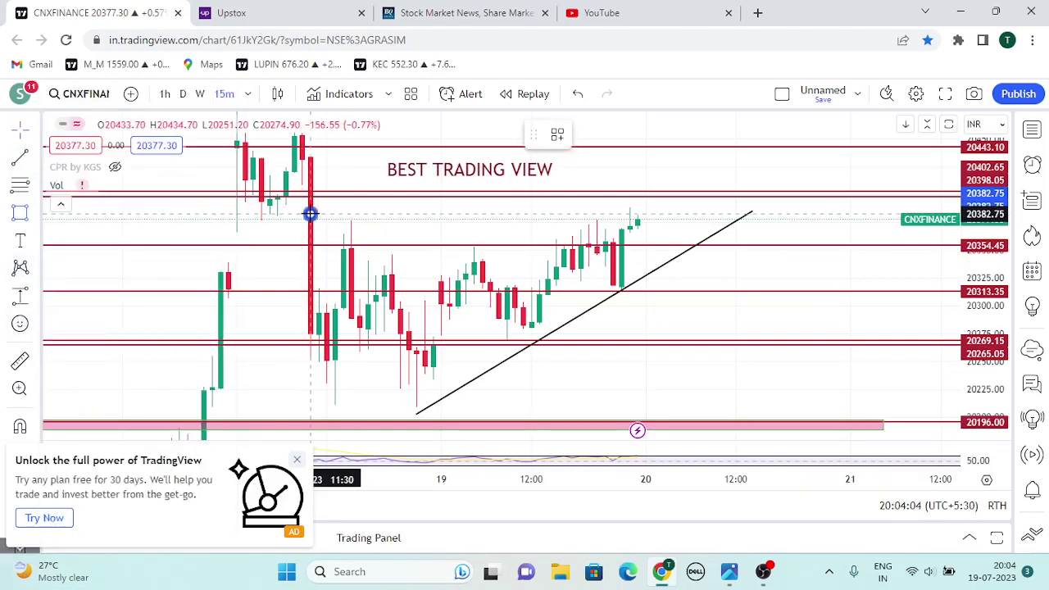
pyautogui.click(679, 232)
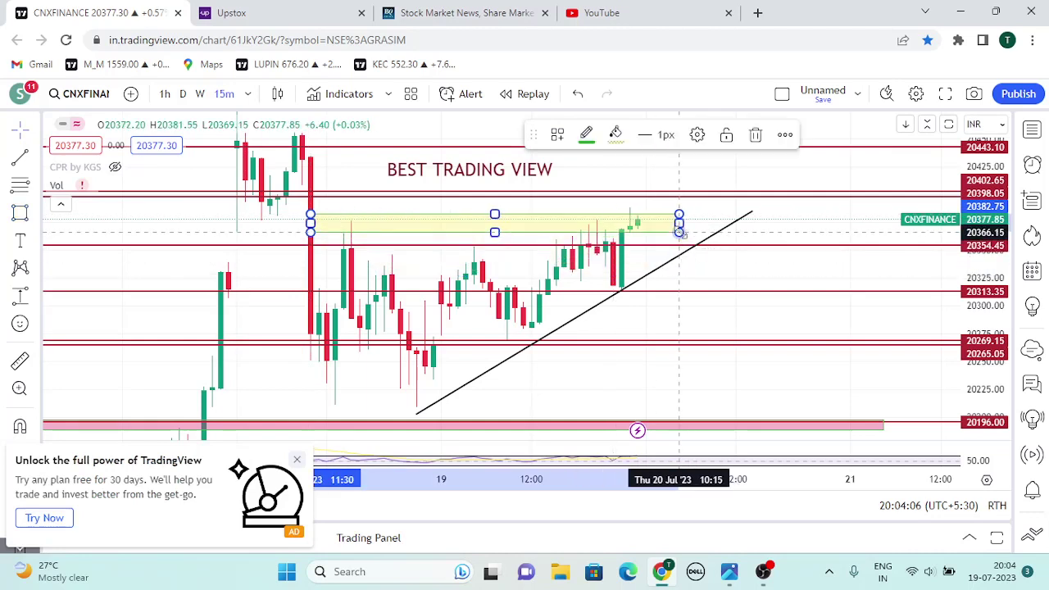
pyautogui.click(800, 230)
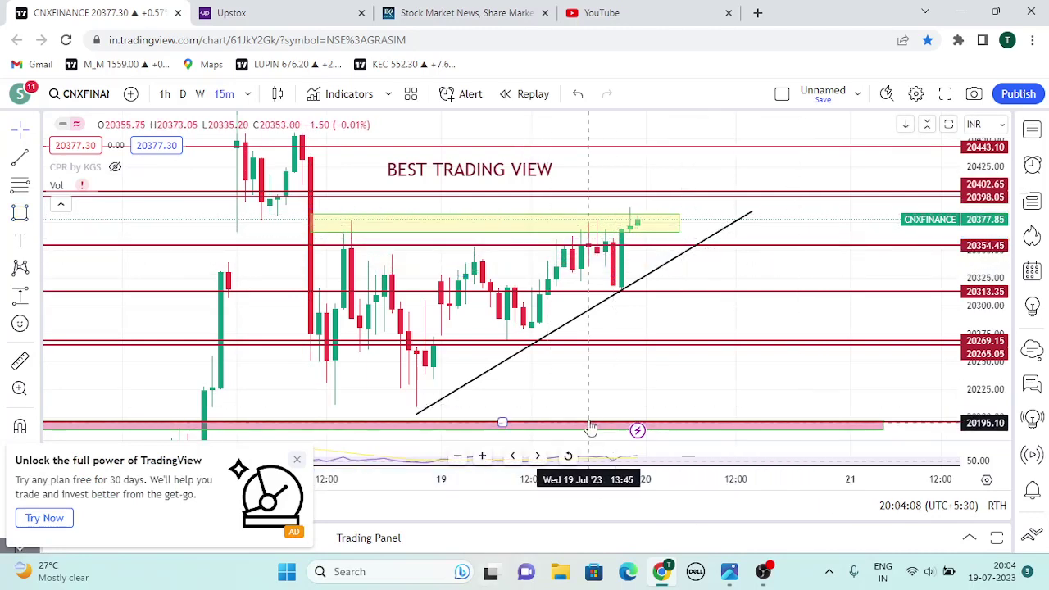
# Step: Examine the CNXFINANCE resistance levels above the yellow zone and the supports down to the pink zone and trendline
pyautogui.moveTo(548, 394); pyautogui.dragTo(557, 434)
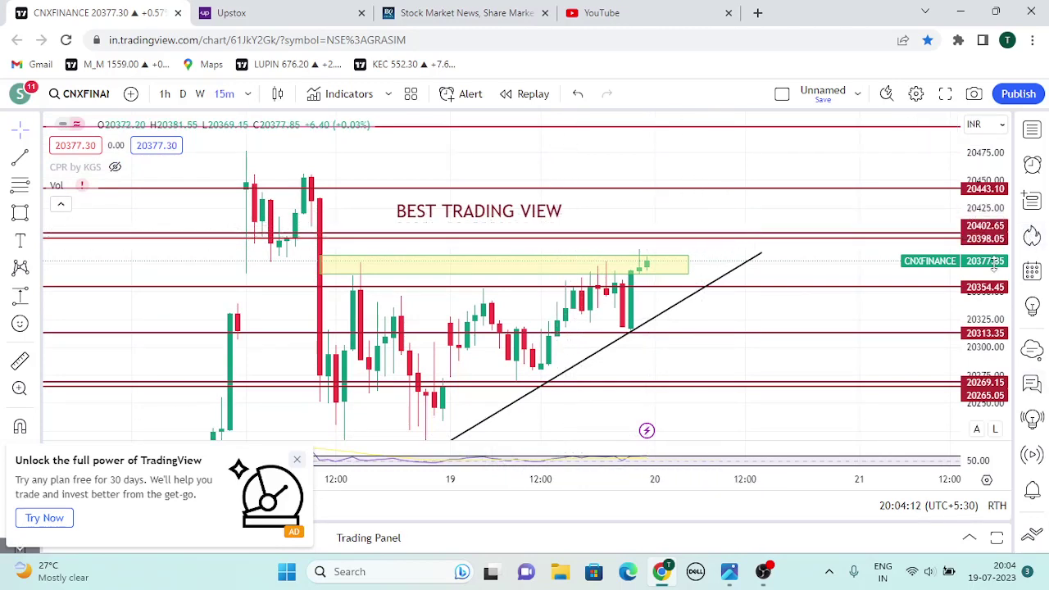
pyautogui.moveTo(993, 264); pyautogui.dragTo(992, 237)
pyautogui.moveTo(827, 215); pyautogui.dragTo(819, 286)
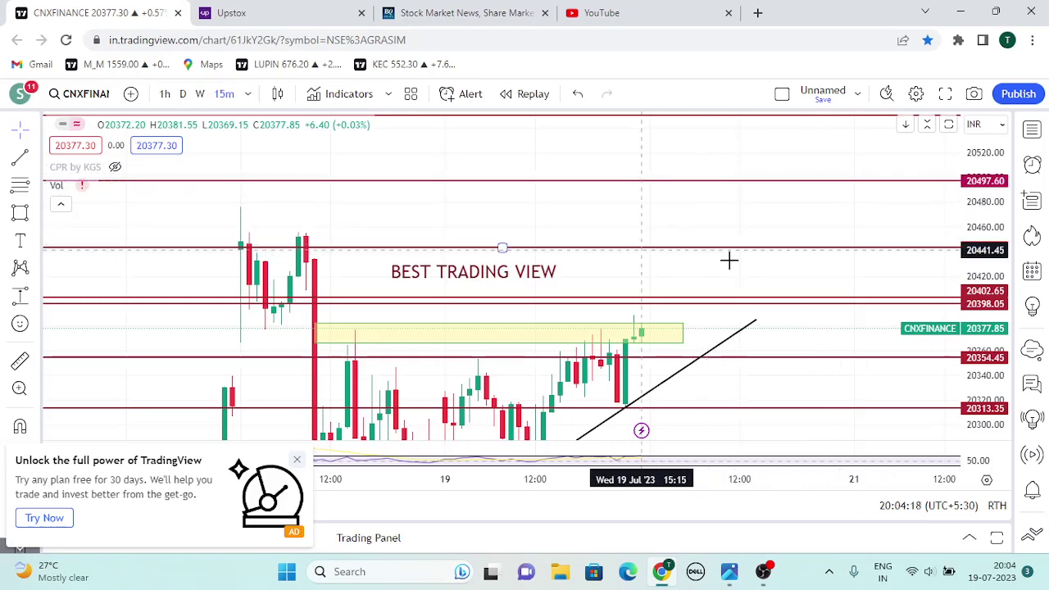
pyautogui.moveTo(677, 258); pyautogui.dragTo(698, 96)
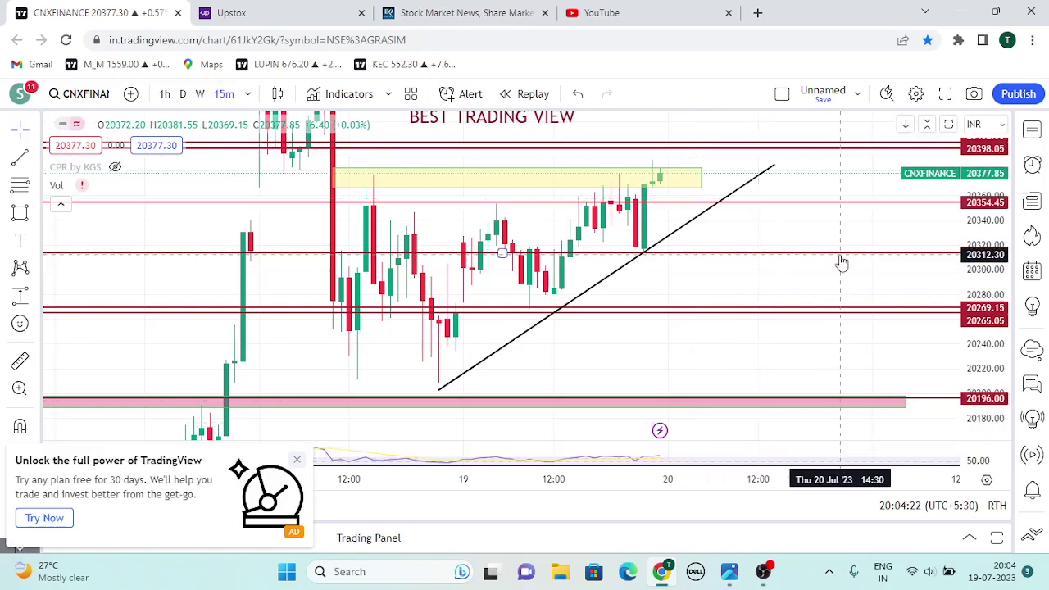
pyautogui.moveTo(842, 262); pyautogui.dragTo(829, 321)
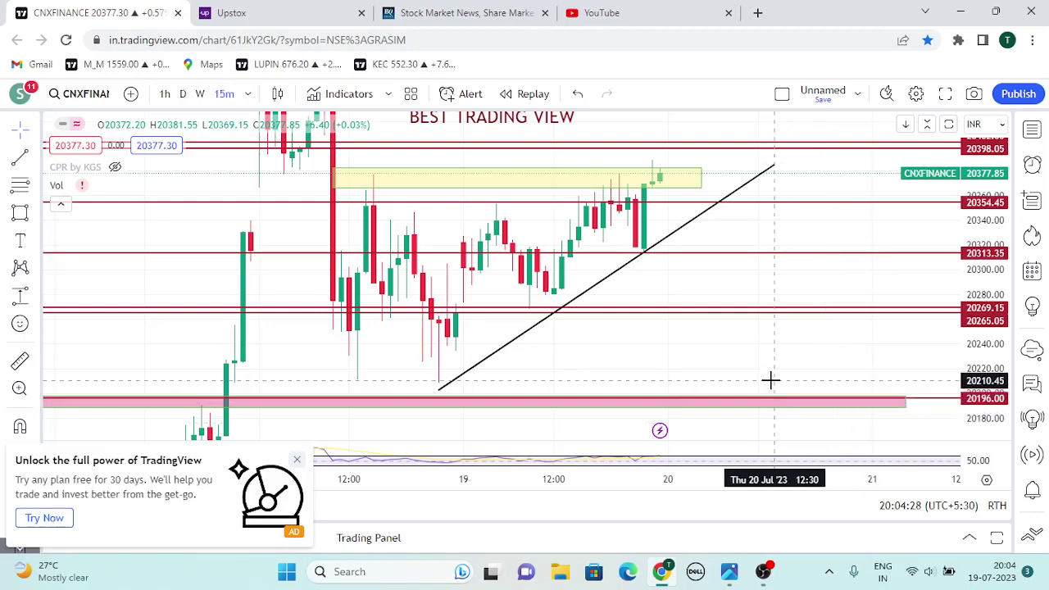
pyautogui.moveTo(783, 376); pyautogui.dragTo(783, 399)
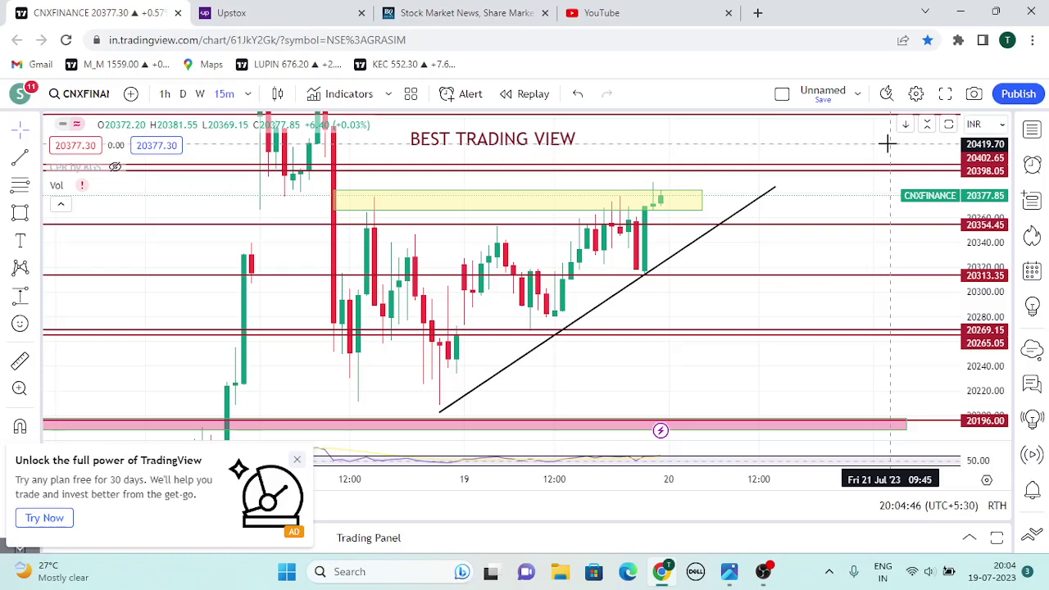
# Step: Dismiss the promotional banner and hide all drawings on the CNXFINANCE chart
pyautogui.click(296, 459)
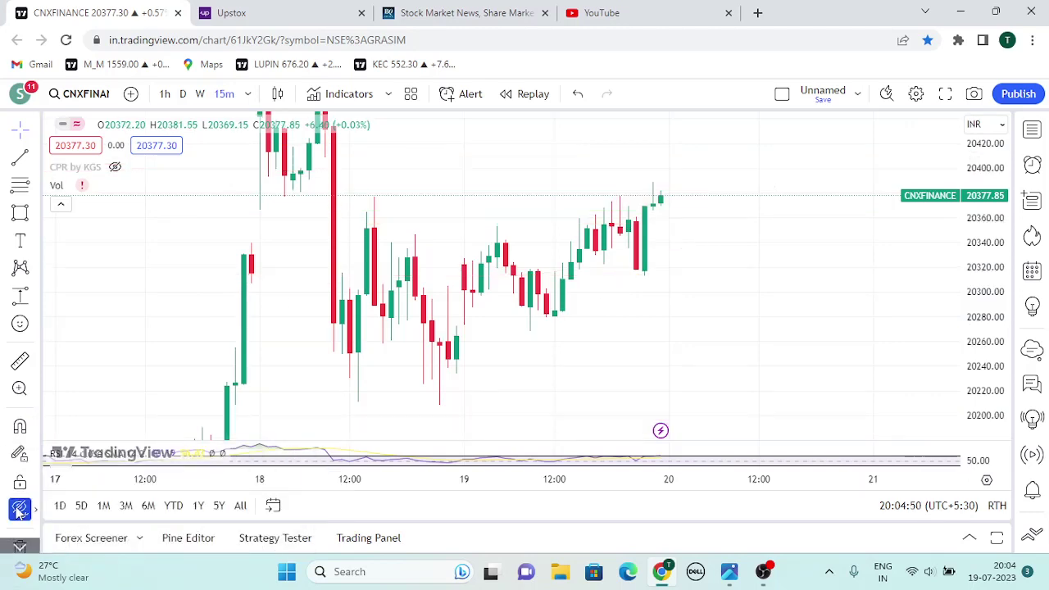
# Step: Switch to Upstox, search for banknifty and load the NSE Nifty Bank index chart
pyautogui.click(245, 8)
pyautogui.click(84, 90)
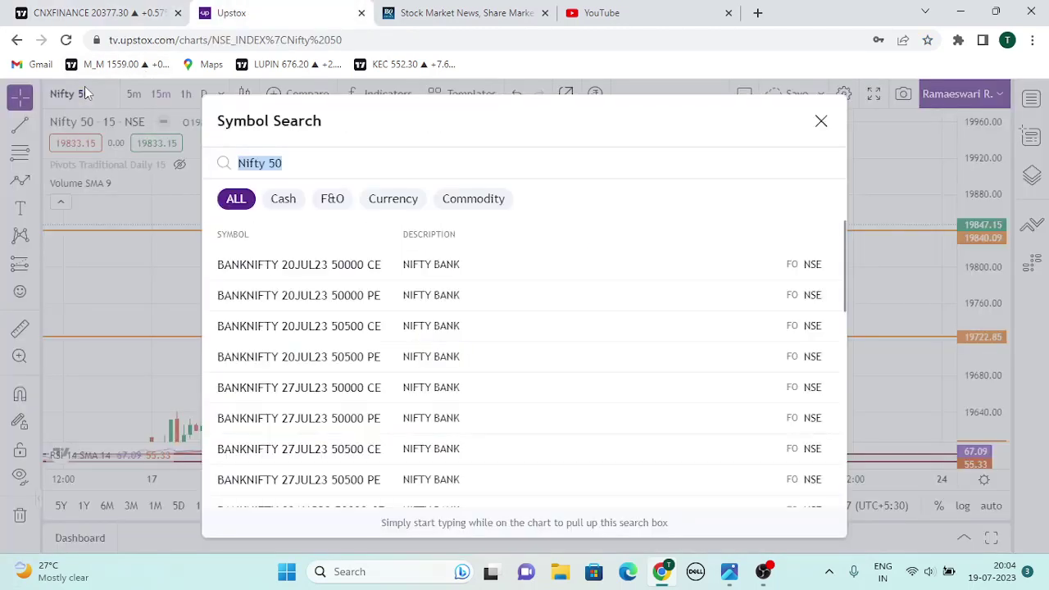
pyautogui.write('banknifty')
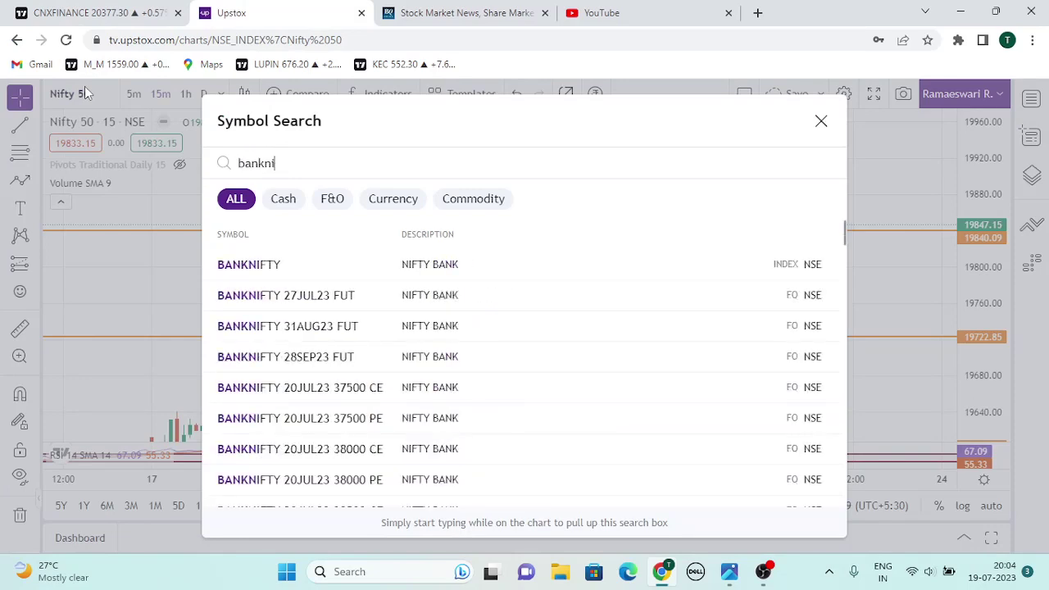
pyautogui.click(371, 275)
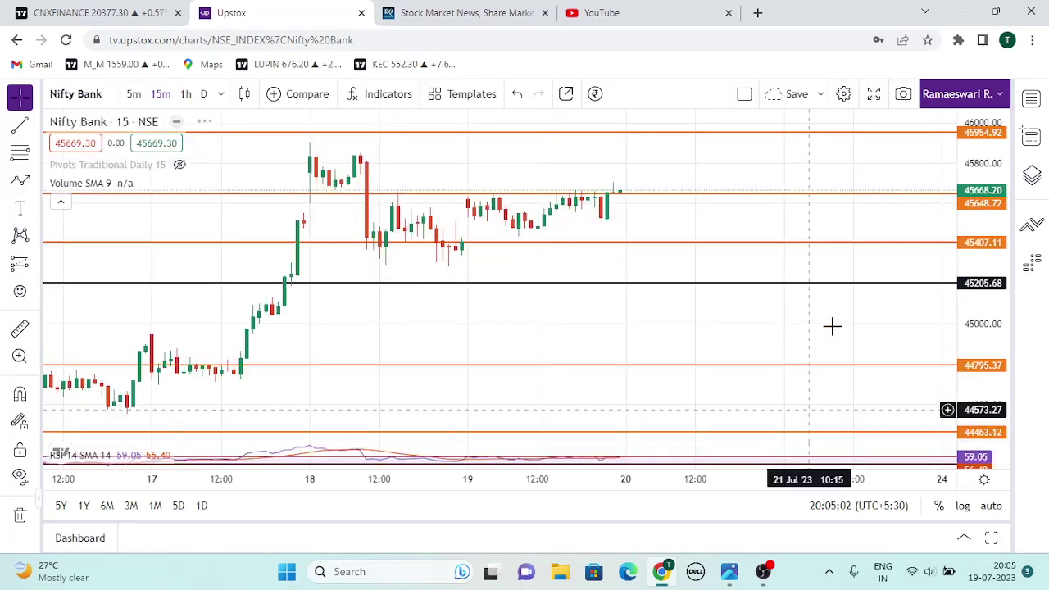
# Step: Add a horizontal line at 46006.23 just above the 45954.92 level, and review the Nifty Bank levels around the rising trendline
pyautogui.moveTo(722, 222); pyautogui.dragTo(728, 359)
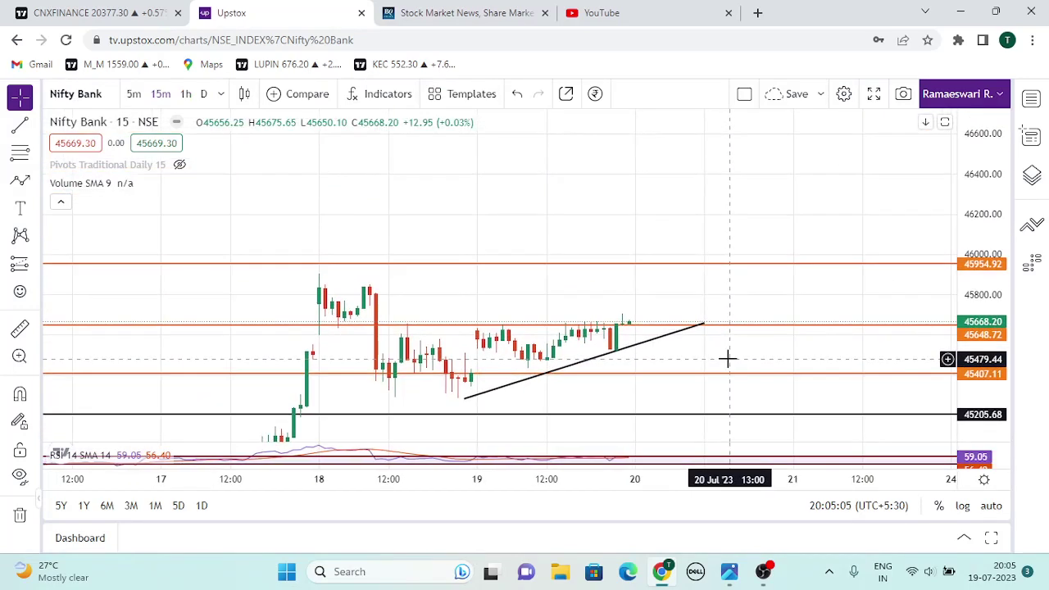
pyautogui.moveTo(992, 275); pyautogui.dragTo(989, 172)
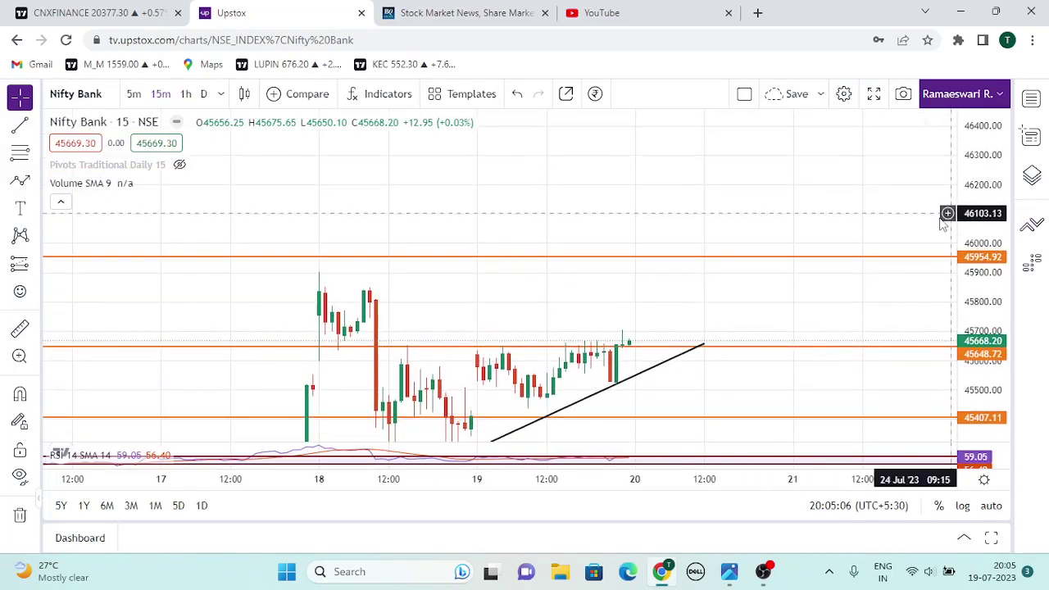
pyautogui.click(904, 242)
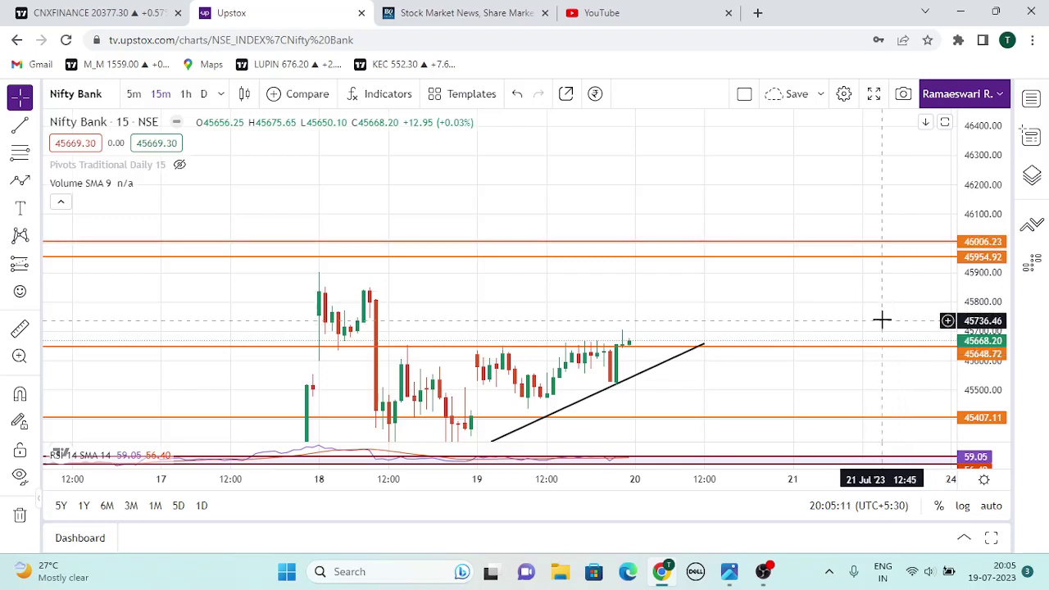
pyautogui.moveTo(880, 319); pyautogui.dragTo(867, 197)
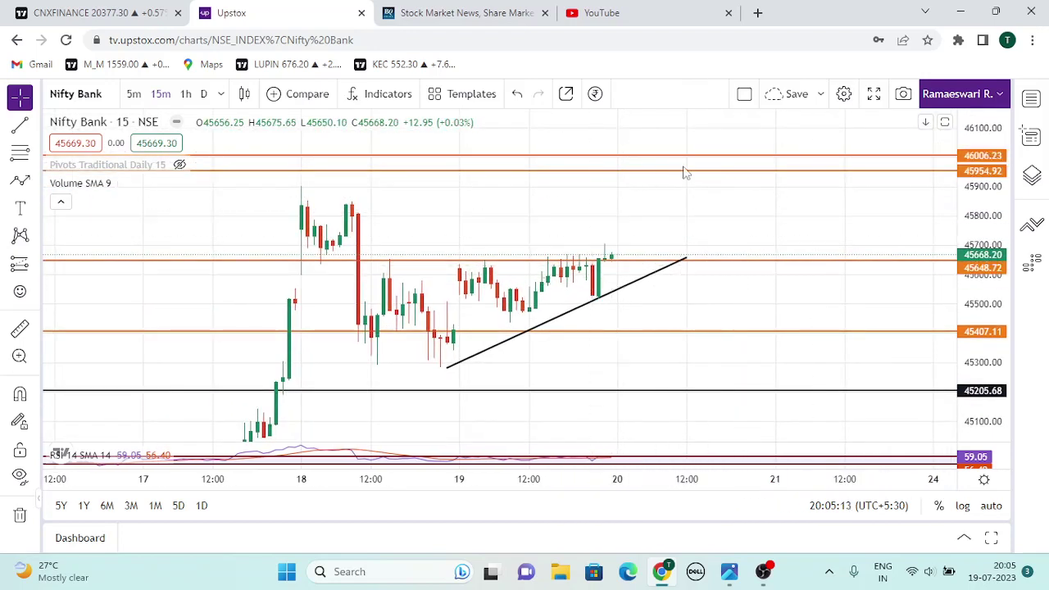
pyautogui.moveTo(766, 204); pyautogui.dragTo(719, 234)
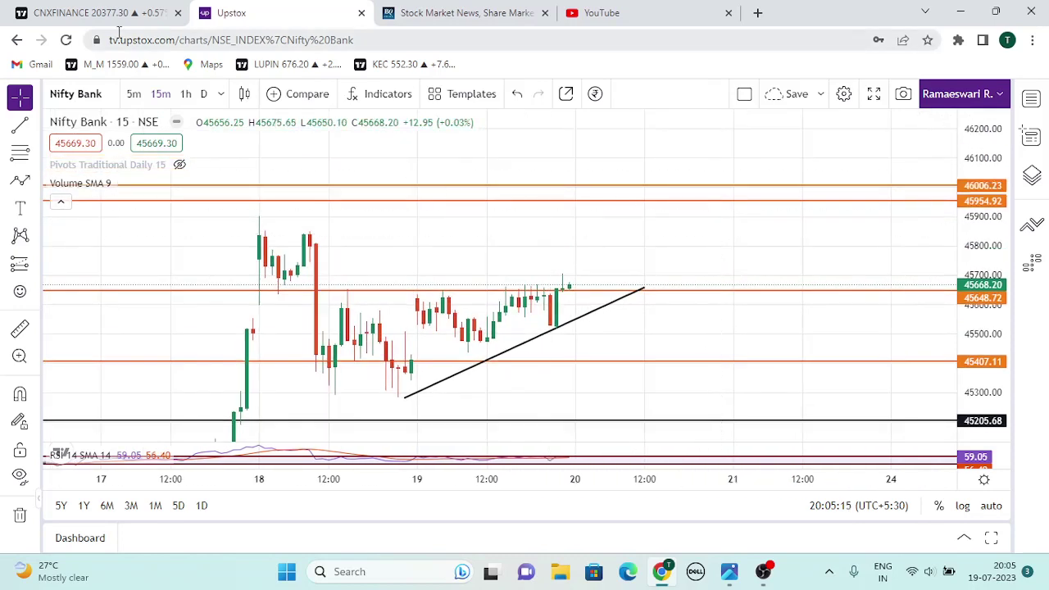
# Step: Leave the Upstox symbol search and switch back to the CNXFINANCE chart in TradingView
pyautogui.moveTo(113, 22)
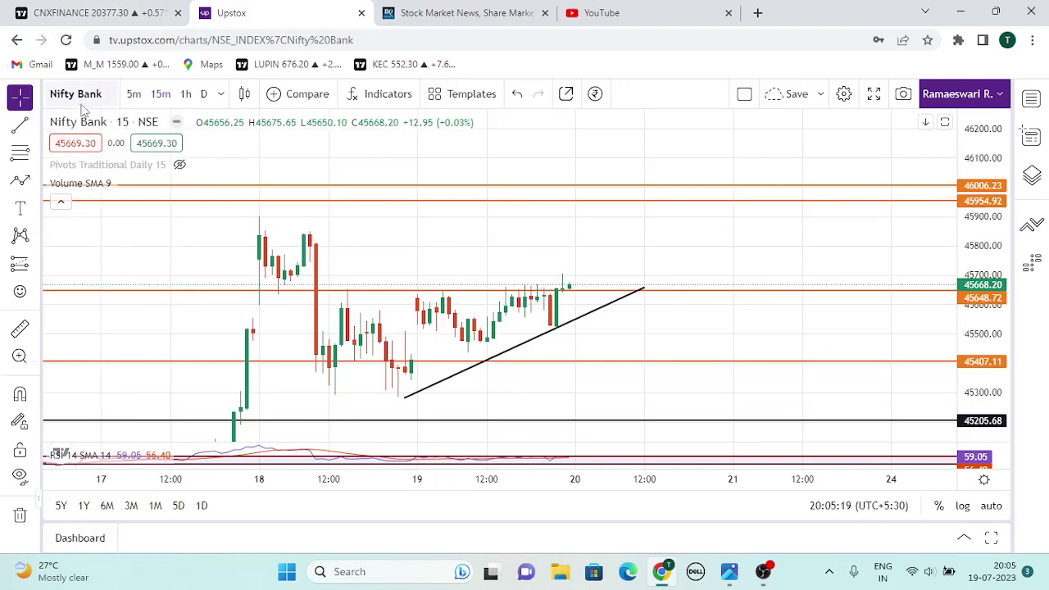
pyautogui.click(76, 95)
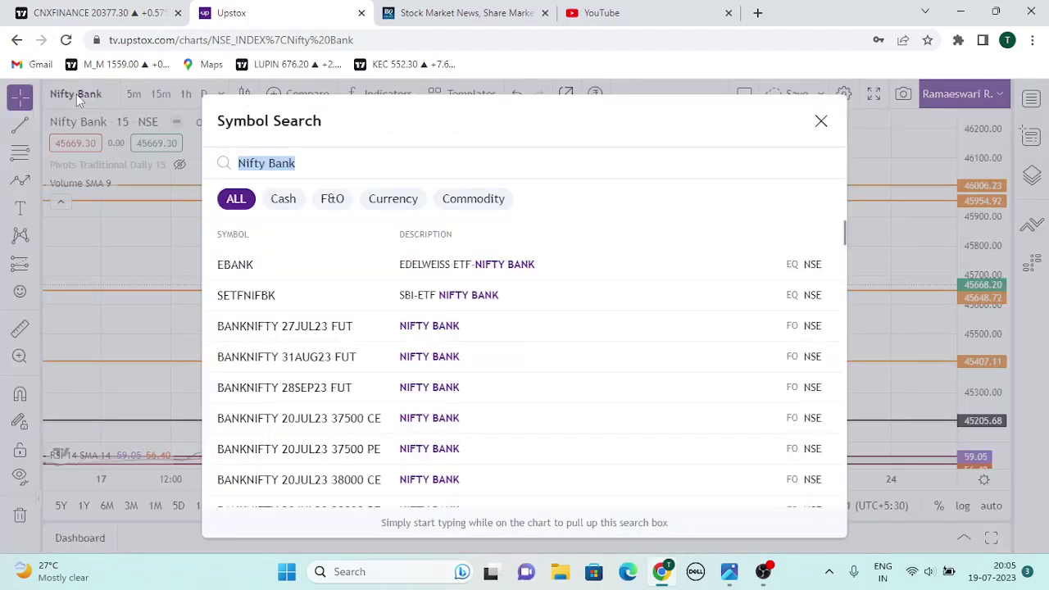
pyautogui.click(36, 7)
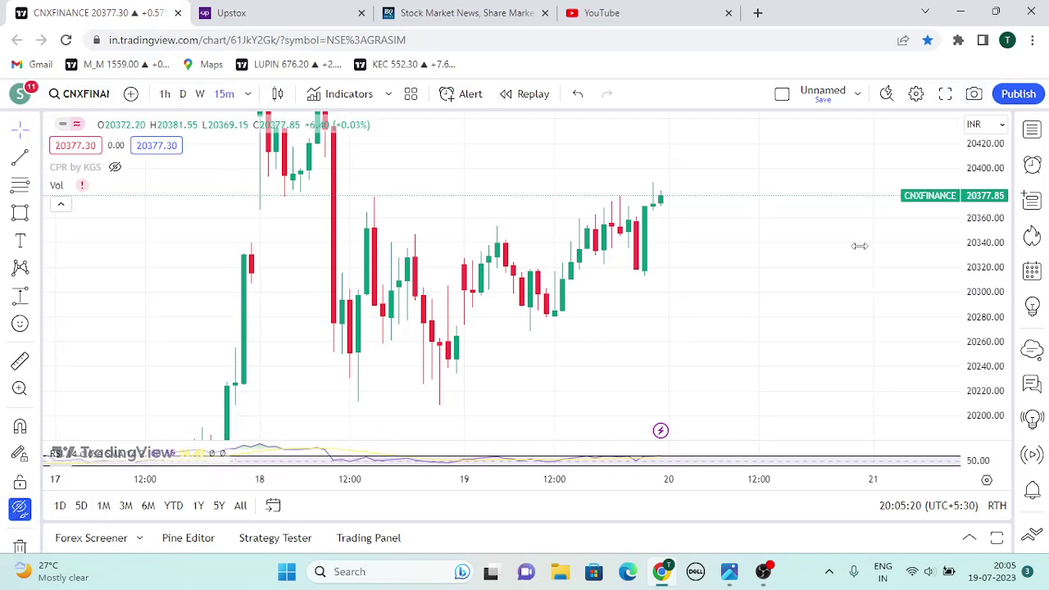
# Step: Load the MAHABANK chart from the watchlist on the daily timeframe, rescale its price axis and close the watchlist
pyautogui.click(1033, 131)
pyautogui.scroll(-5, 797, 457)
pyautogui.scroll(-4, 797, 457)
pyautogui.scroll(-10, 797, 458)
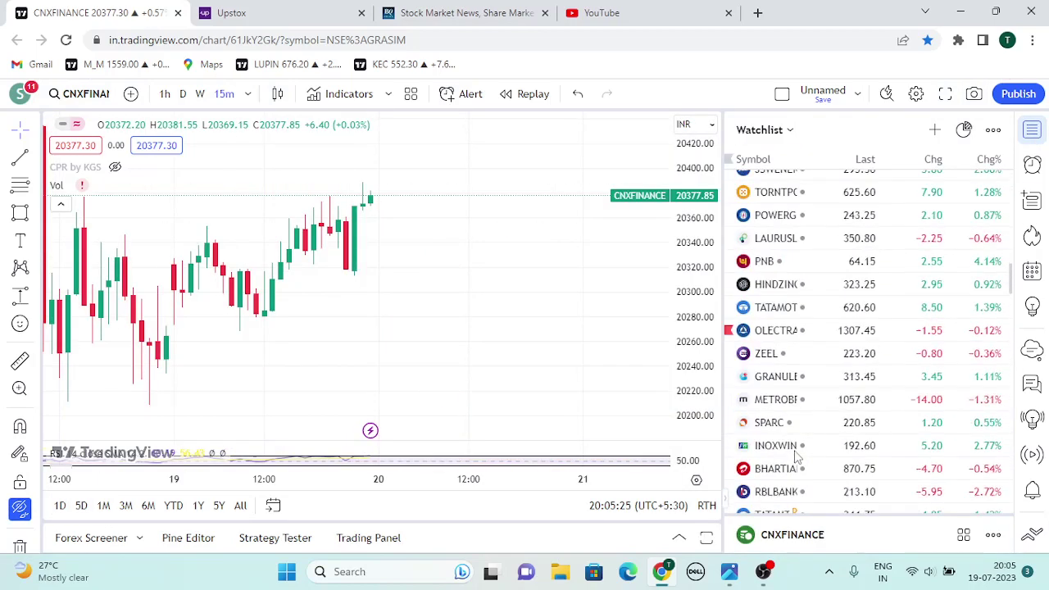
pyautogui.scroll(-6, 795, 457)
pyautogui.click(777, 496)
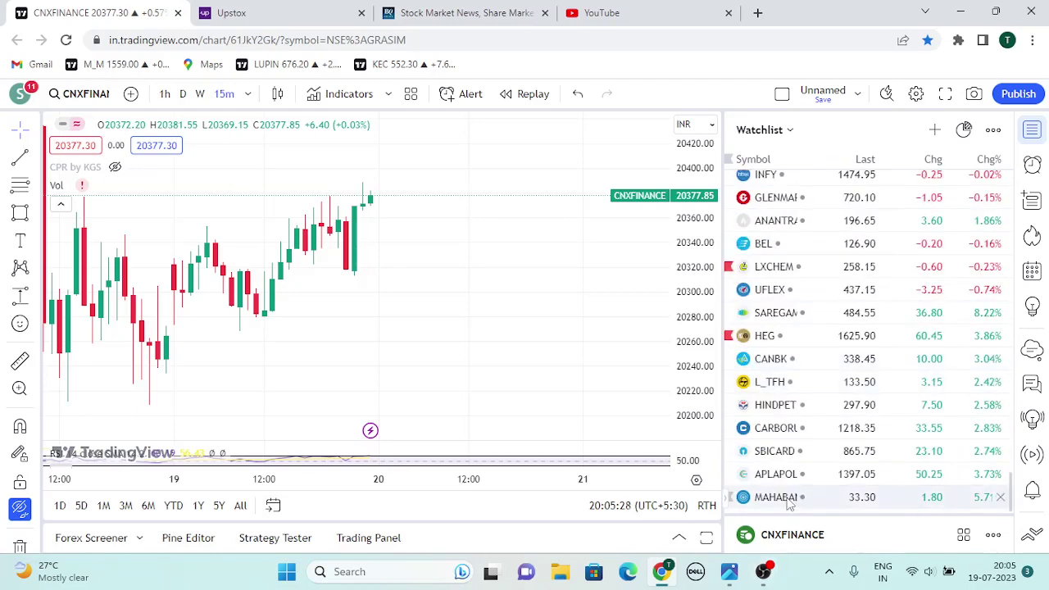
pyautogui.click(183, 93)
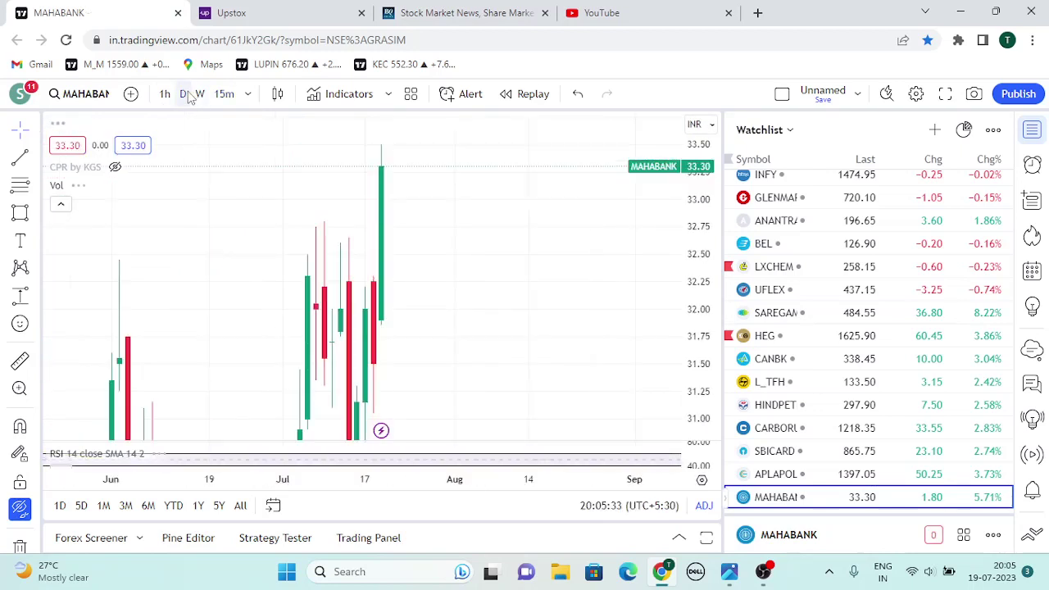
pyautogui.moveTo(699, 168); pyautogui.dragTo(703, 478)
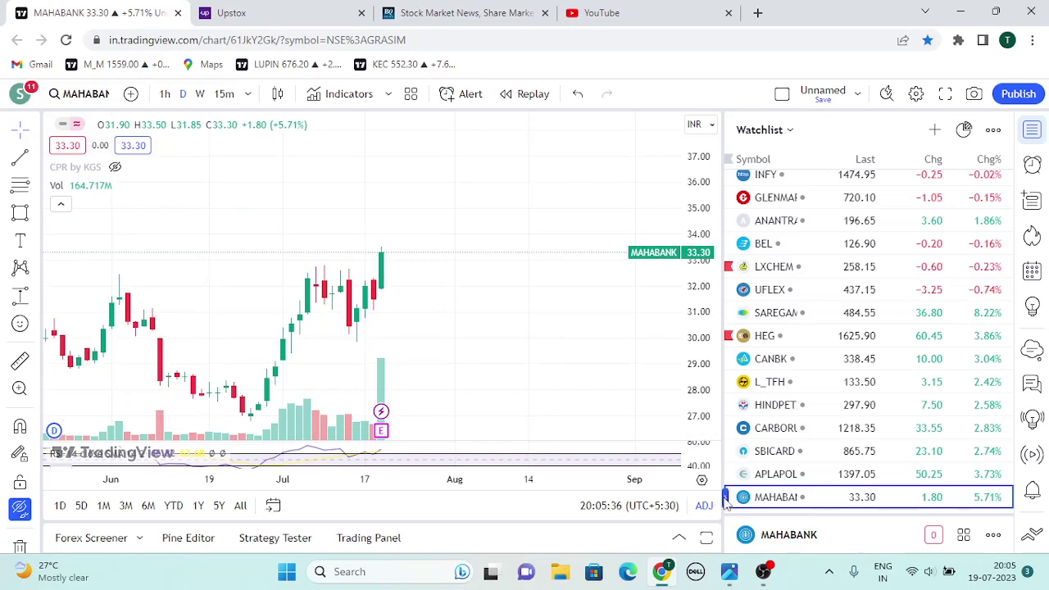
pyautogui.click(726, 500)
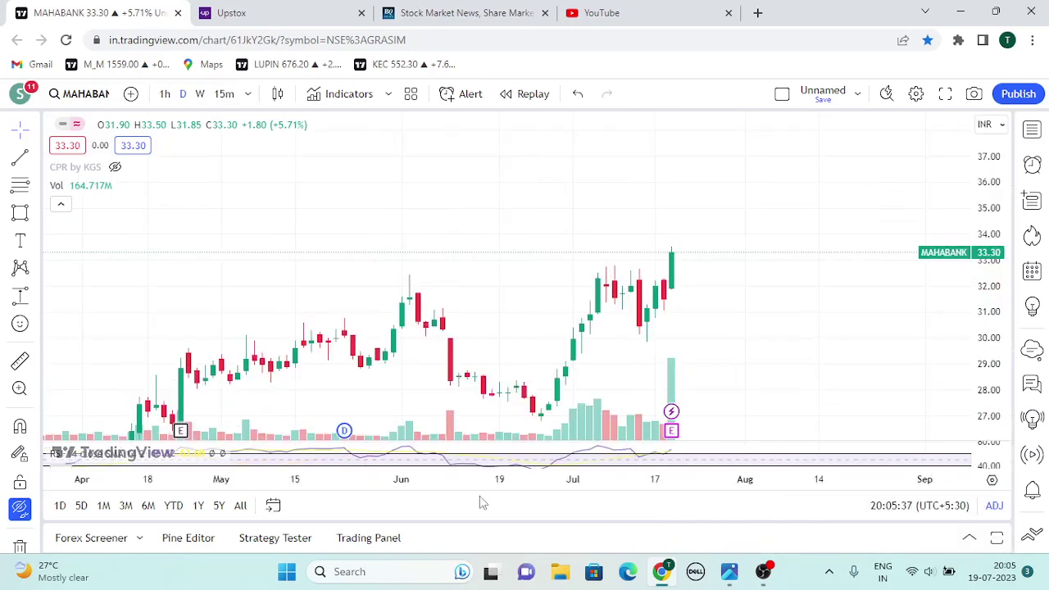
# Step: Switch MAHABANK to the weekly timeframe with drawings shown, and add horizontal lines at 32.45 and 39.90
pyautogui.click(197, 94)
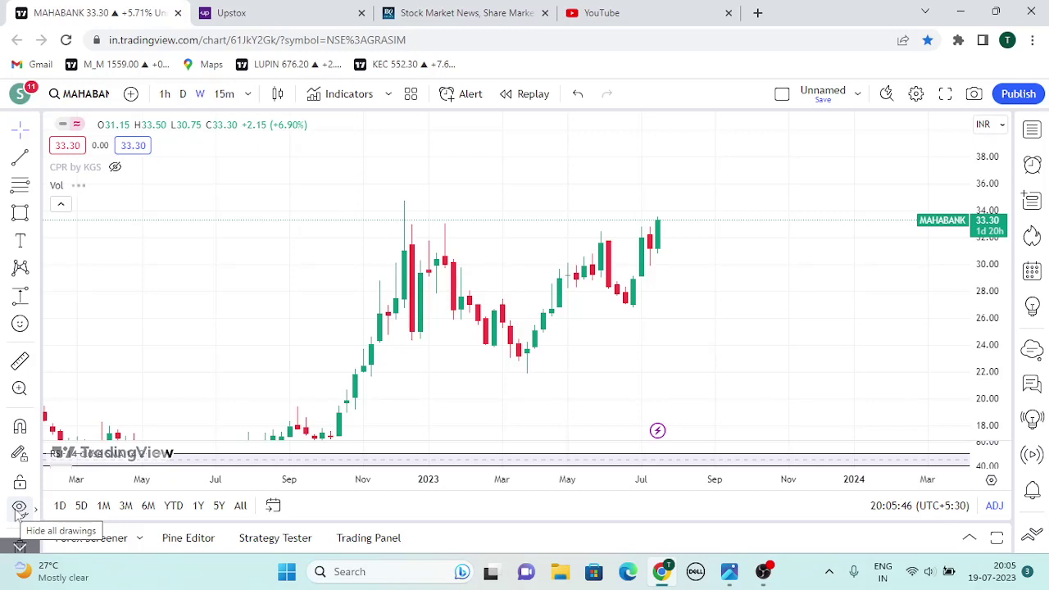
pyautogui.click(19, 509)
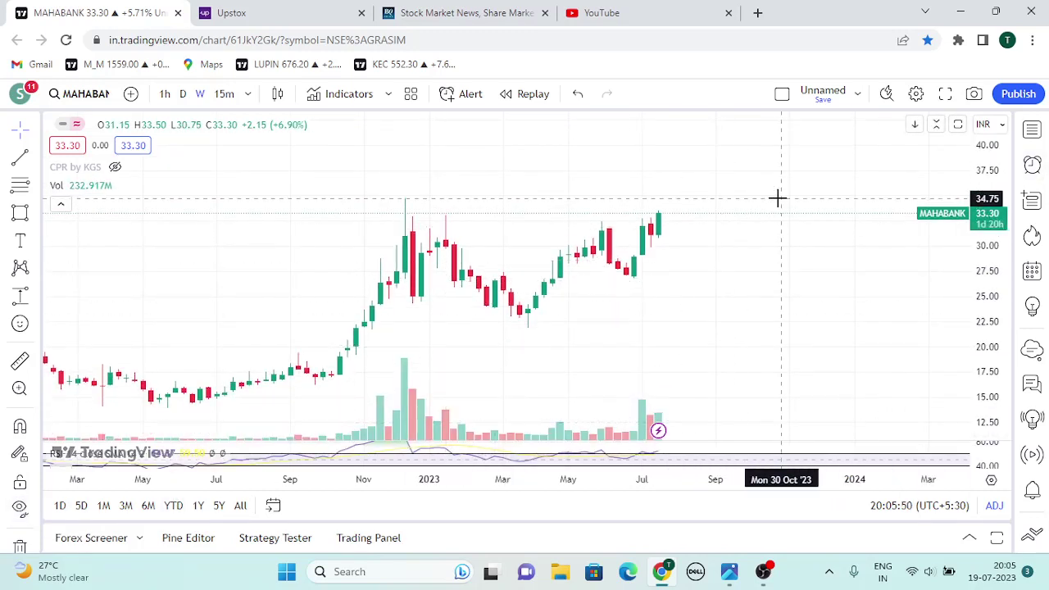
pyautogui.click(727, 221)
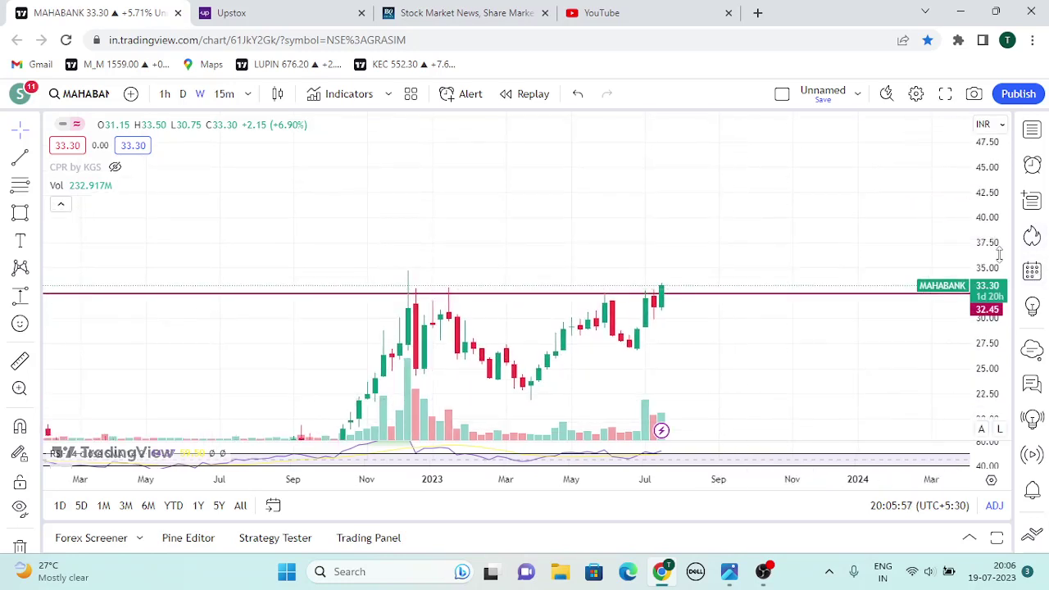
pyautogui.click(907, 206)
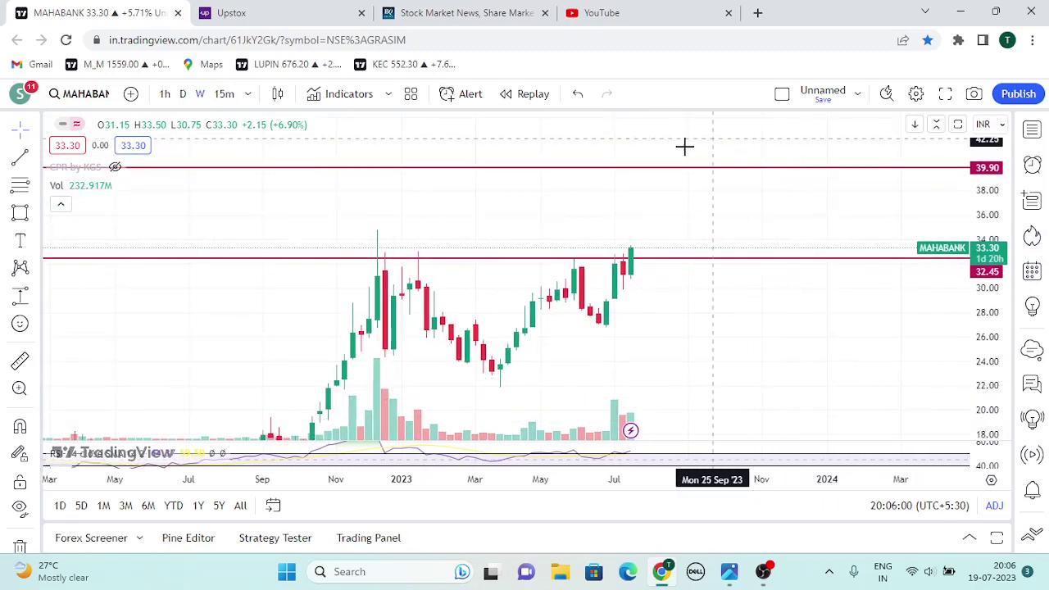
# Step: Draw a rising trendline under the weekly MAHABANK lows, extending past the latest candle
pyautogui.moveTo(698, 365); pyautogui.dragTo(684, 342)
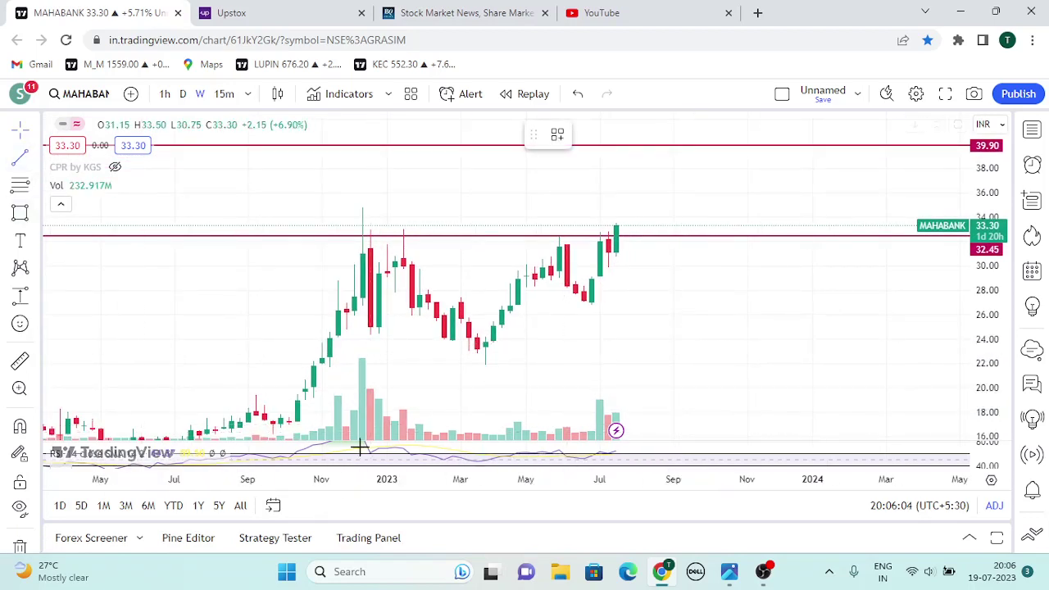
pyautogui.click(313, 405)
pyautogui.click(760, 250)
pyautogui.click(731, 345)
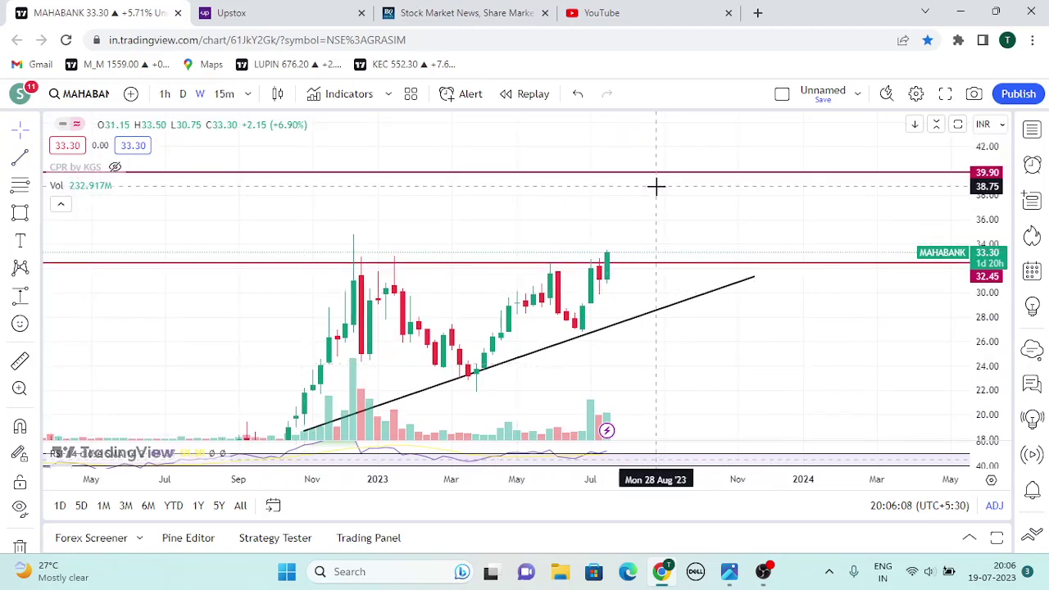
# Step: Switch MAHABANK back to the daily timeframe and examine the latest candles between the 32.45 and 39.90 levels
pyautogui.click(184, 95)
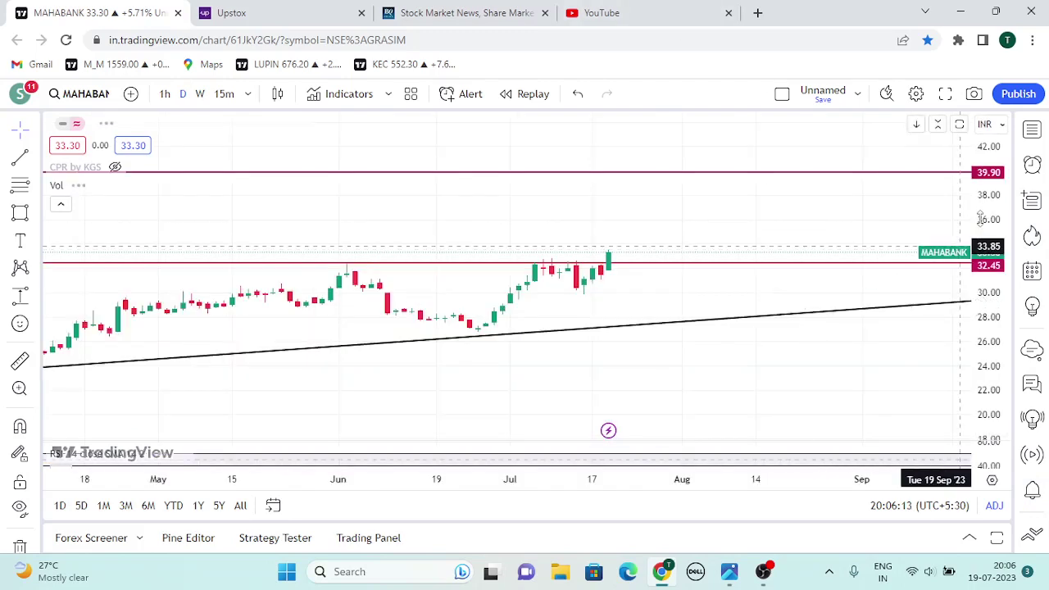
pyautogui.moveTo(682, 382); pyautogui.dragTo(682, 426)
pyautogui.moveTo(830, 198); pyautogui.dragTo(828, 271)
pyautogui.moveTo(1000, 177); pyautogui.dragTo(987, 240)
pyautogui.moveTo(829, 231); pyautogui.dragTo(833, 198)
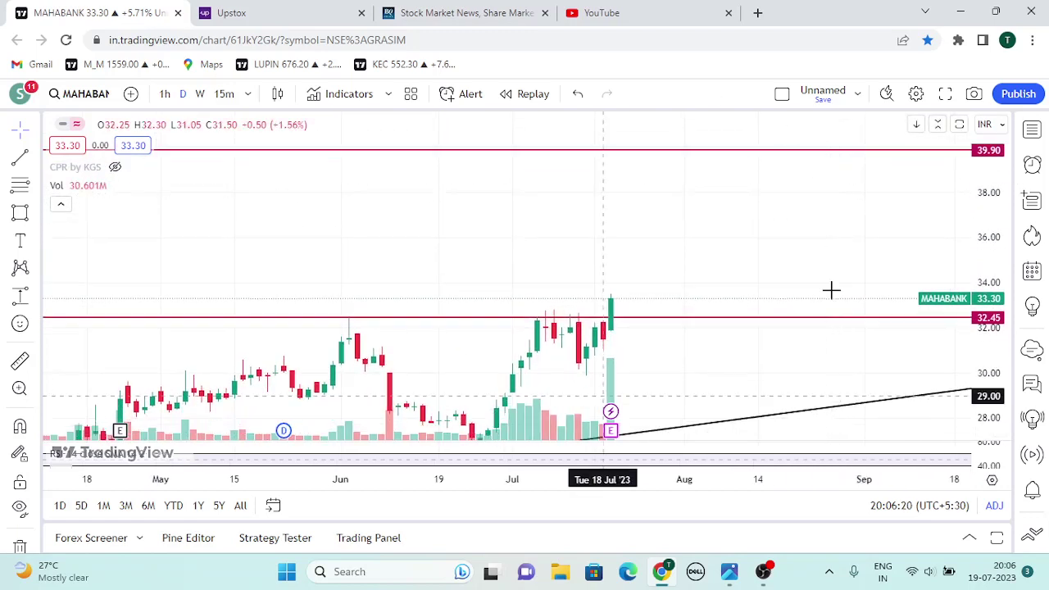
pyautogui.click(78, 94)
pyautogui.click(856, 144)
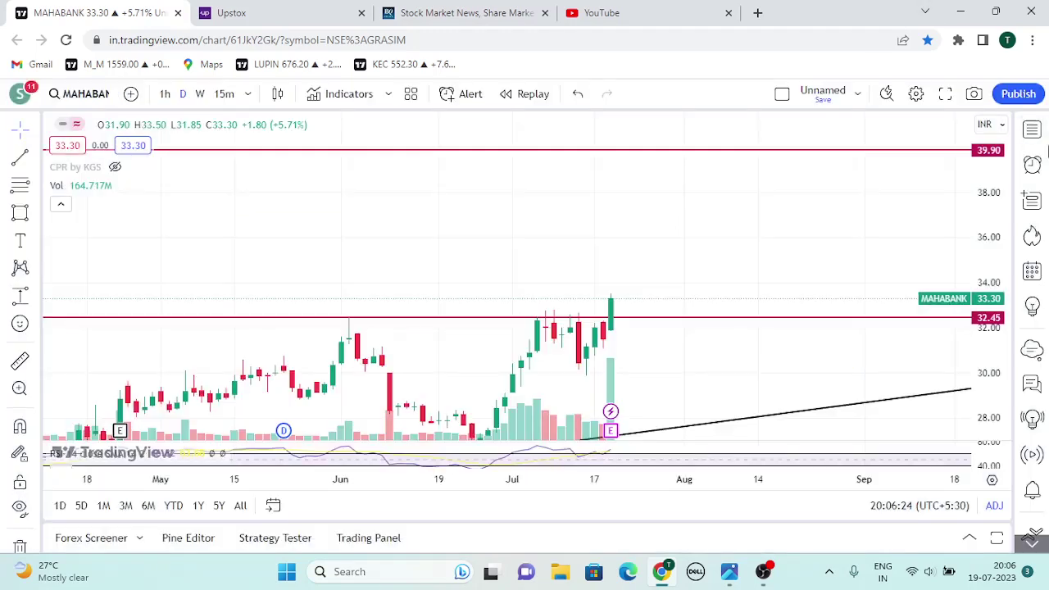
# Step: Load APLAPOLLO from the watchlist and examine its daily price against the 1300.00, 1396.20 and 1487.00 levels
pyautogui.hotkey('alt', 'w')
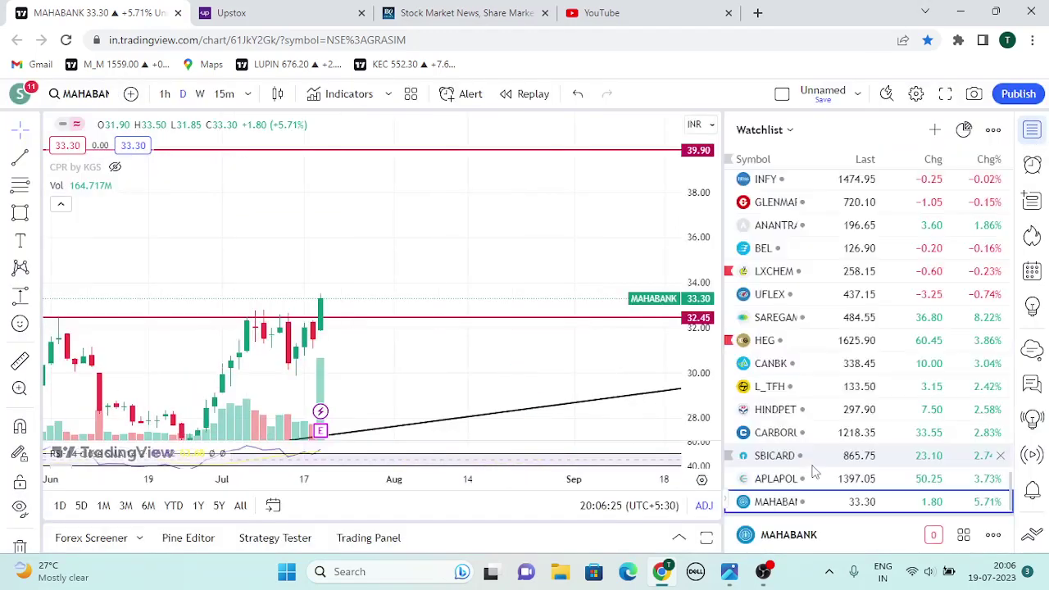
pyautogui.click(785, 482)
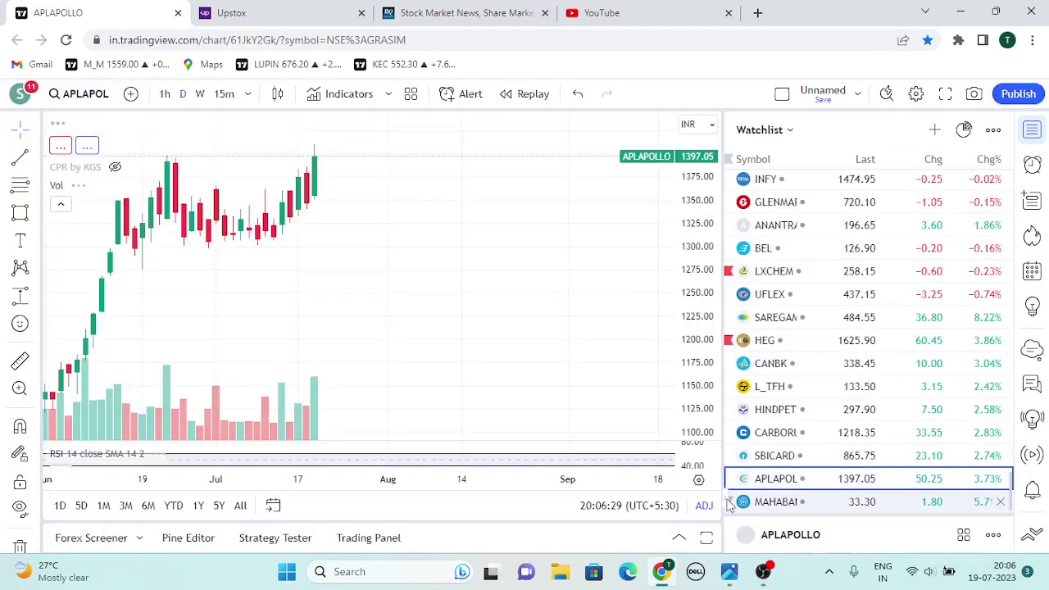
pyautogui.hotkey('alt', 'w')
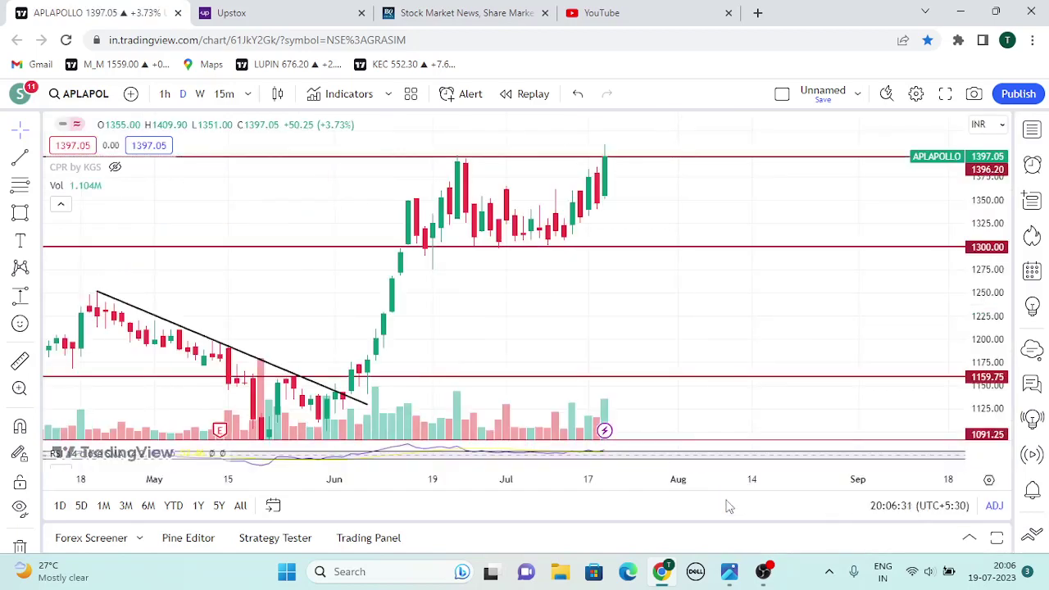
pyautogui.moveTo(756, 187); pyautogui.dragTo(746, 288)
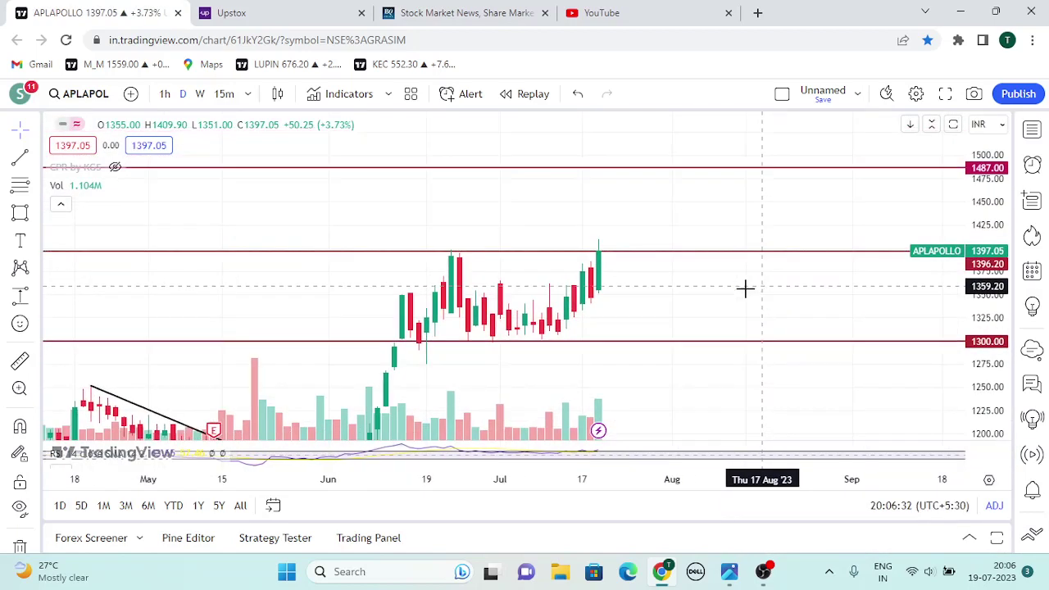
pyautogui.moveTo(1000, 239); pyautogui.dragTo(995, 220)
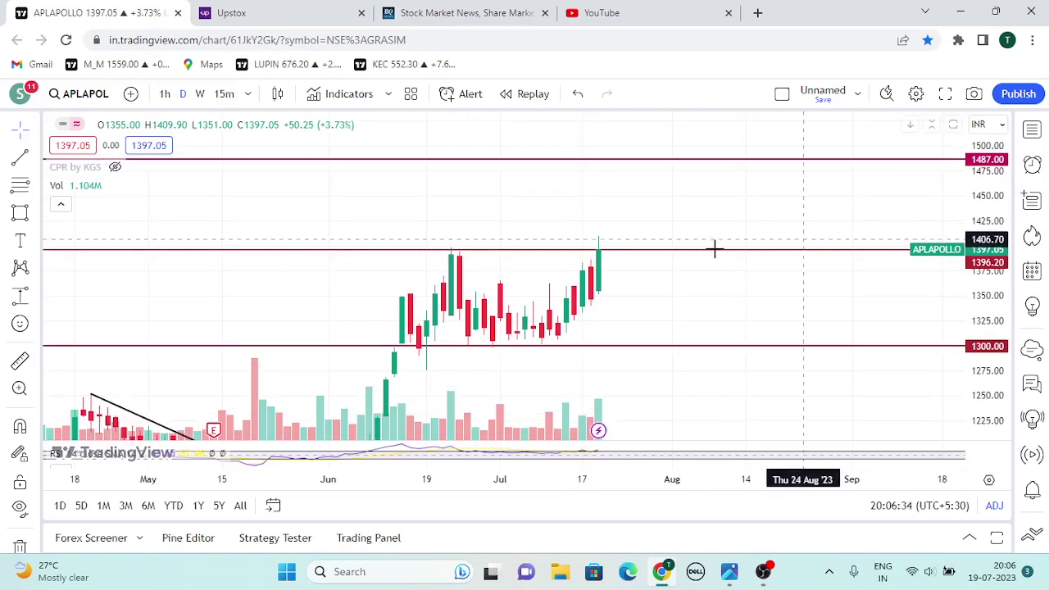
pyautogui.moveTo(712, 328); pyautogui.dragTo(705, 365)
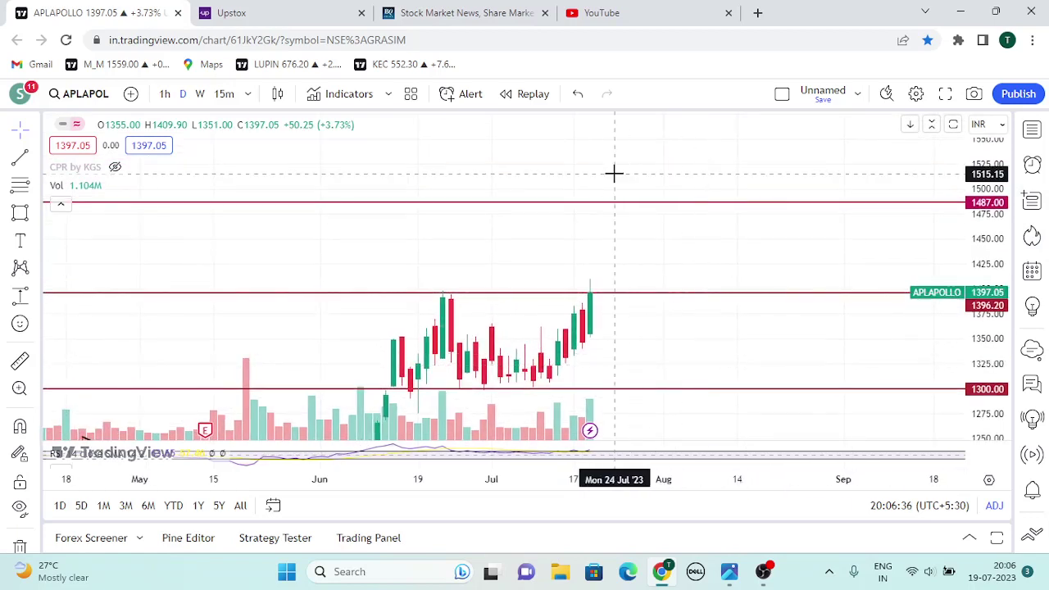
pyautogui.moveTo(628, 327); pyautogui.dragTo(628, 221)
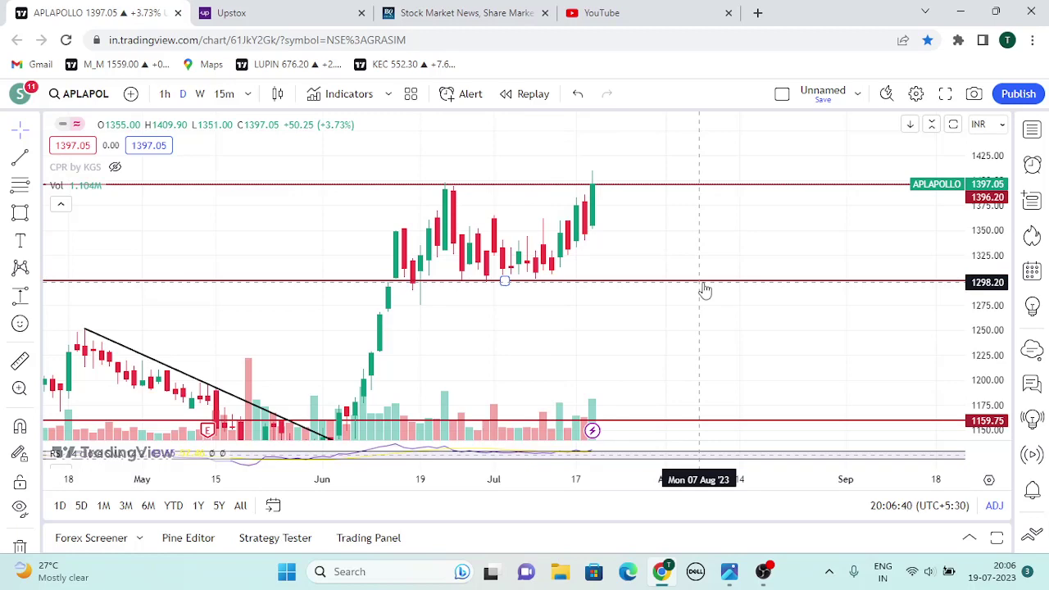
# Step: Load SBICARD from the watchlist and examine its daily price against the 827.80, 875.45 and 917.00 levels
pyautogui.click(1034, 131)
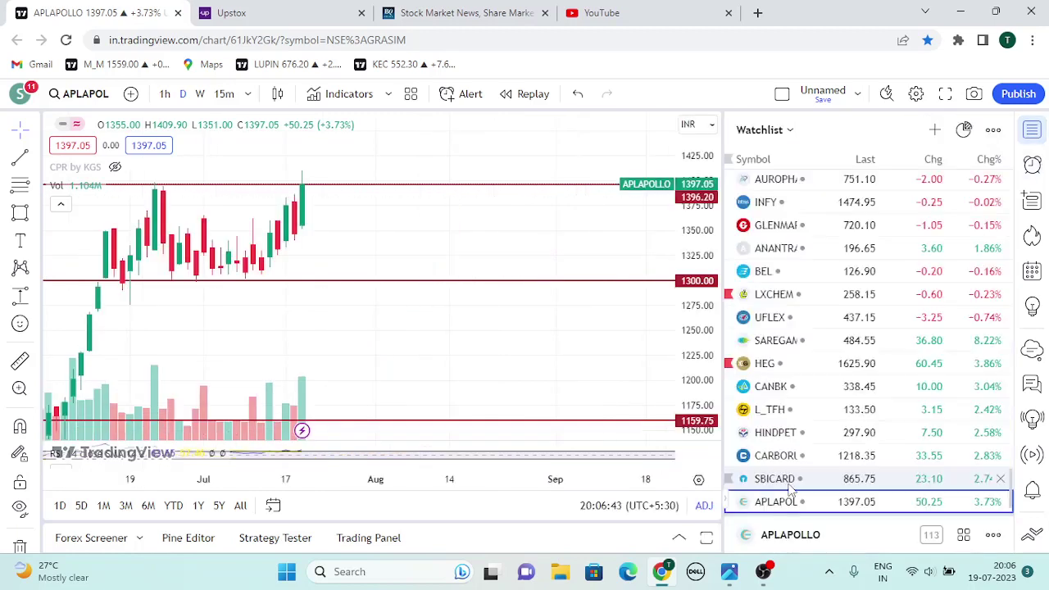
pyautogui.click(779, 479)
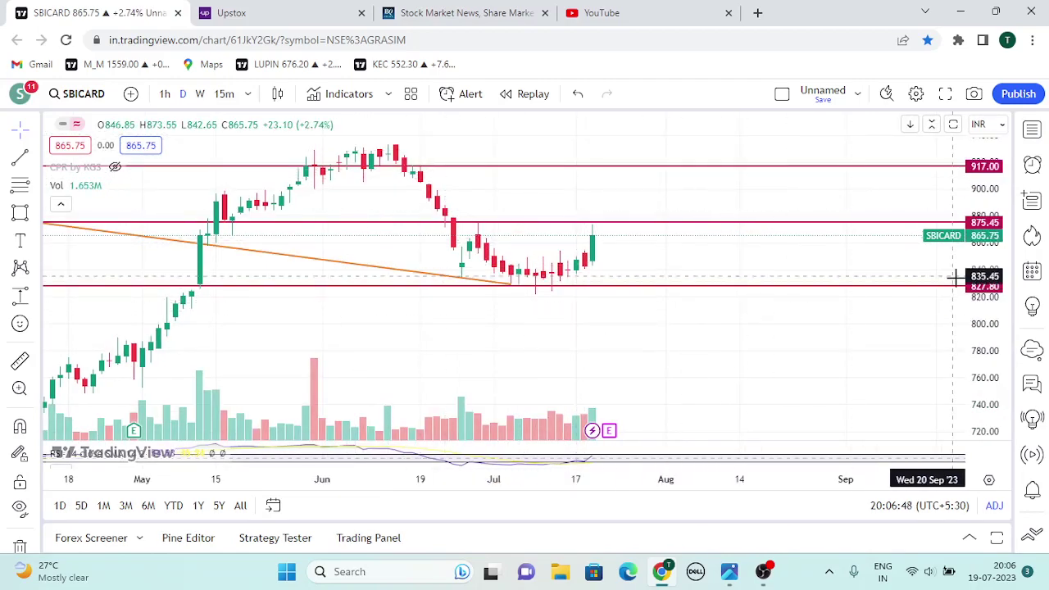
pyautogui.moveTo(997, 262); pyautogui.dragTo(996, 181)
pyautogui.moveTo(696, 247); pyautogui.dragTo(680, 297)
pyautogui.moveTo(987, 288); pyautogui.dragTo(990, 267)
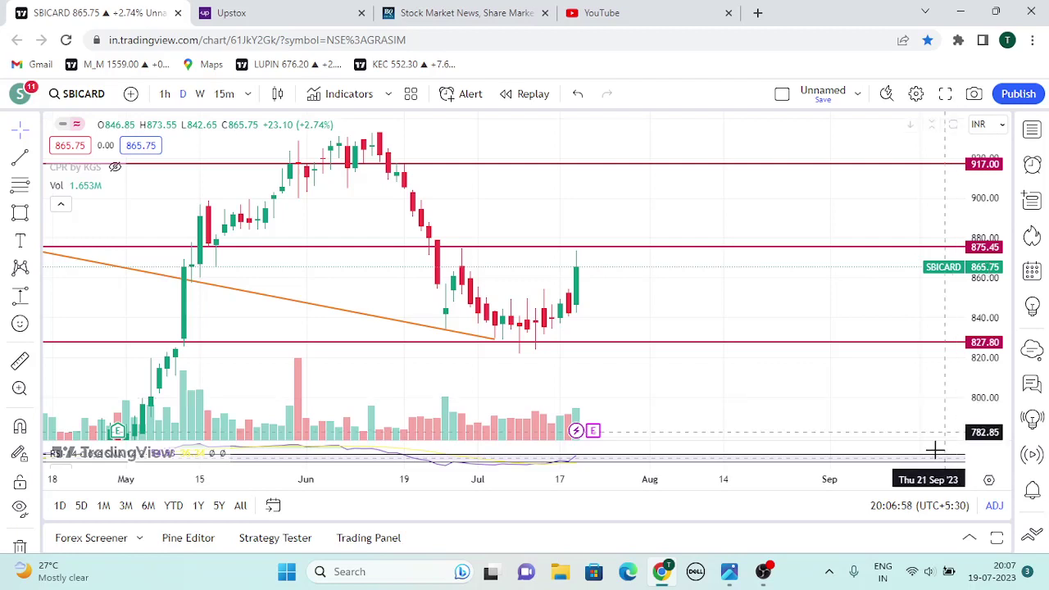
pyautogui.click(558, 194)
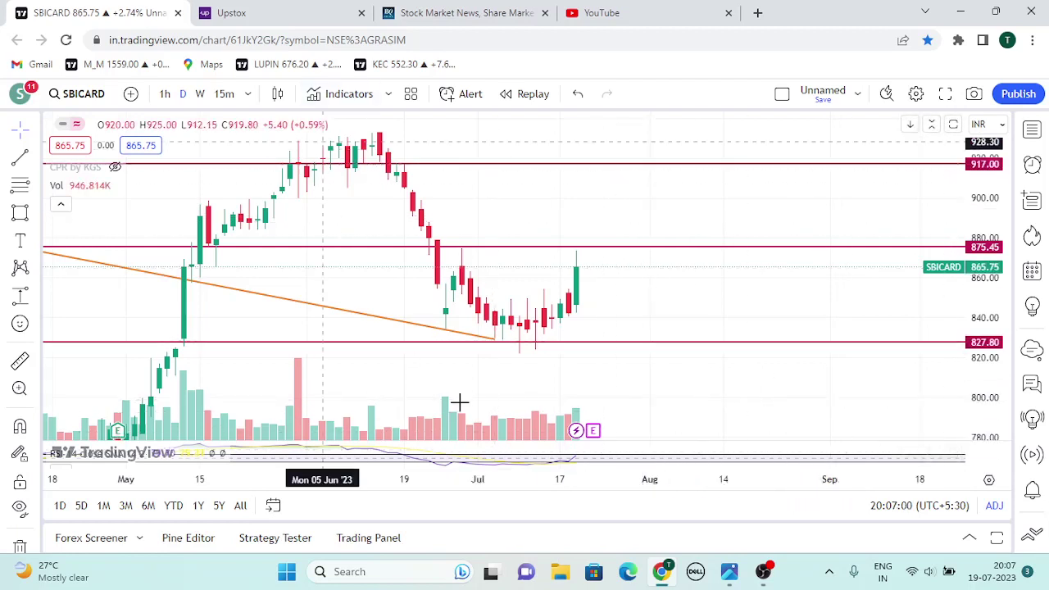
# Step: Load CARBORUNIV from the watchlist and examine the latest candle around the converging trendlines and the 1304.95 level
pyautogui.click(1032, 131)
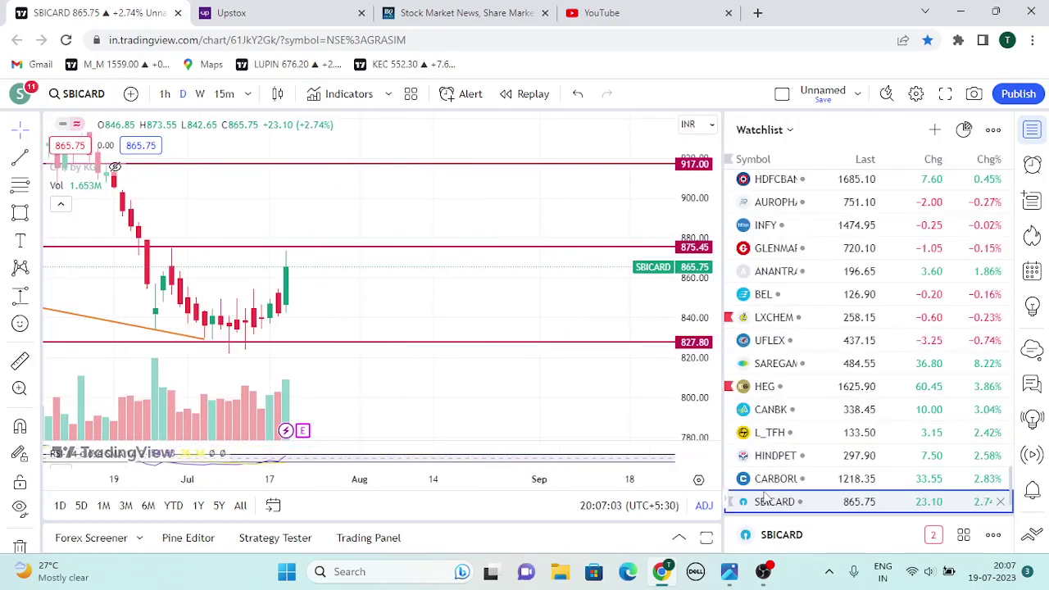
pyautogui.click(769, 484)
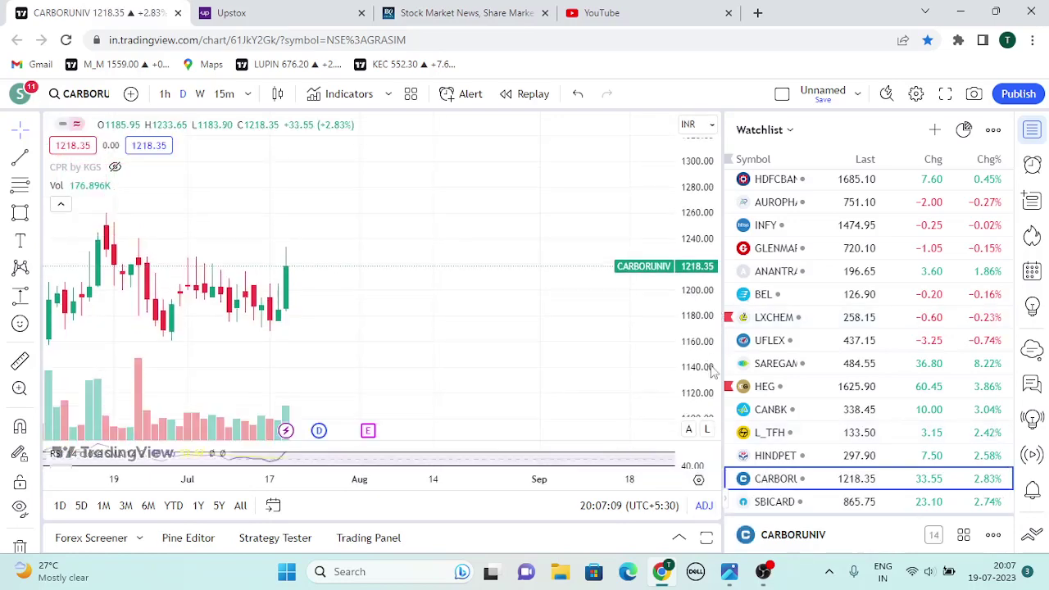
pyautogui.moveTo(564, 359); pyautogui.dragTo(607, 360)
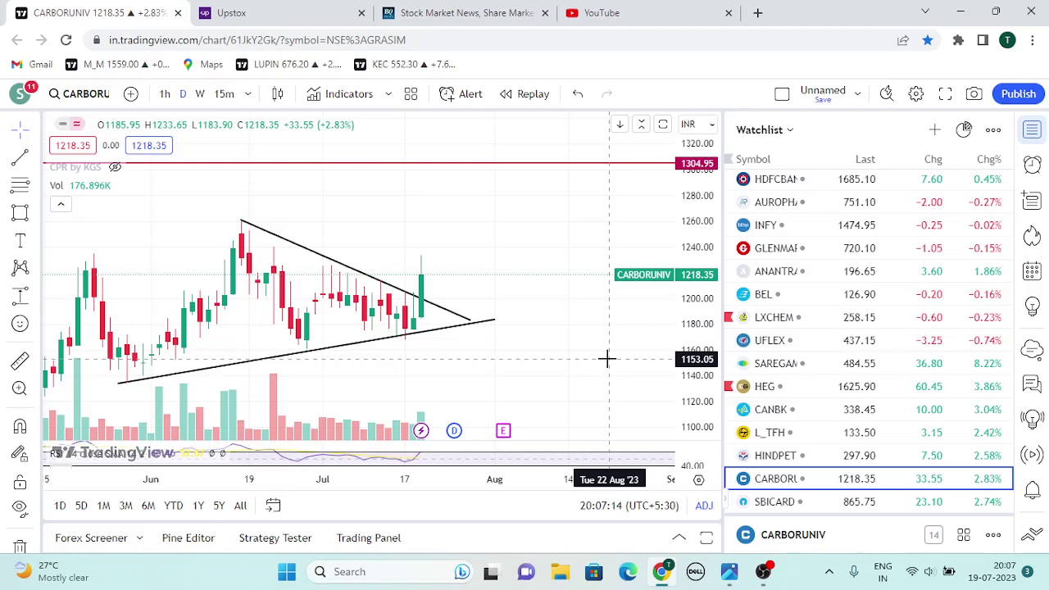
pyautogui.moveTo(607, 358); pyautogui.dragTo(608, 310)
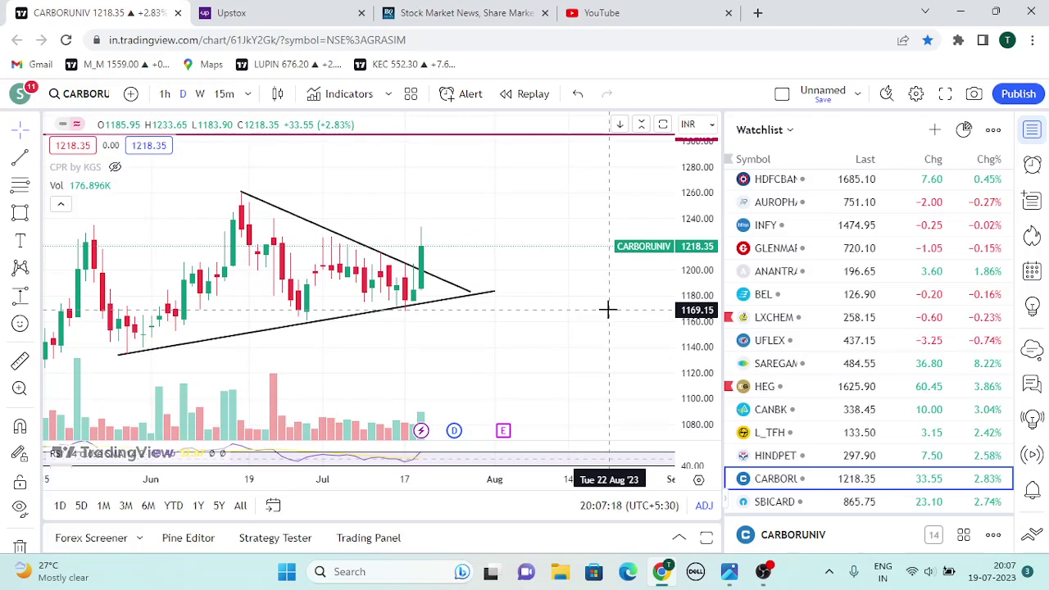
# Step: Review the daily HINDPETRO levels between 283.45 and 311.95, and the L_TFH falling trendline above the 128.00 level
pyautogui.click(781, 462)
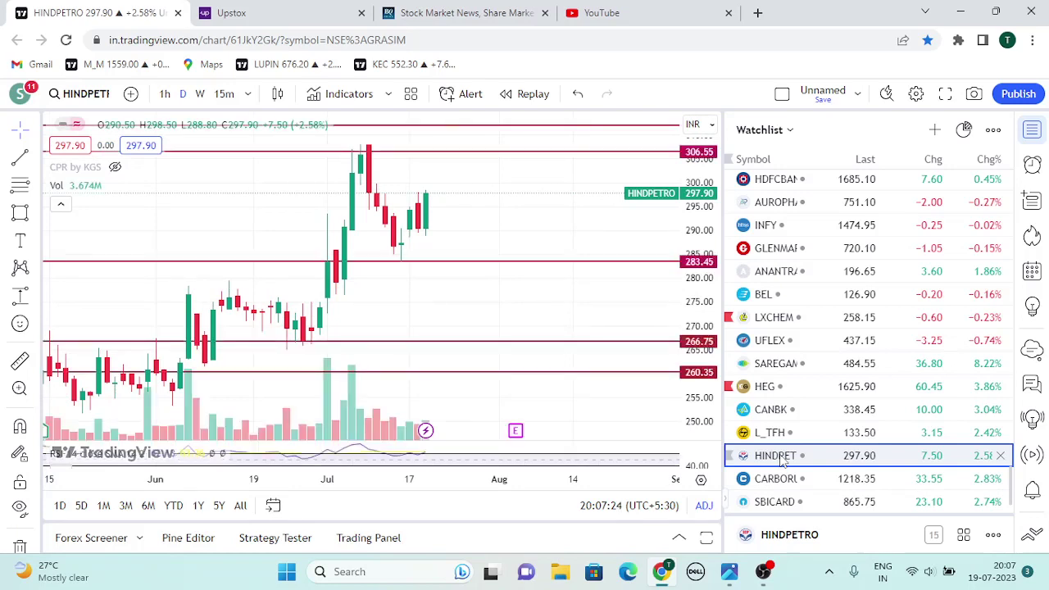
pyautogui.moveTo(542, 257); pyautogui.dragTo(541, 293)
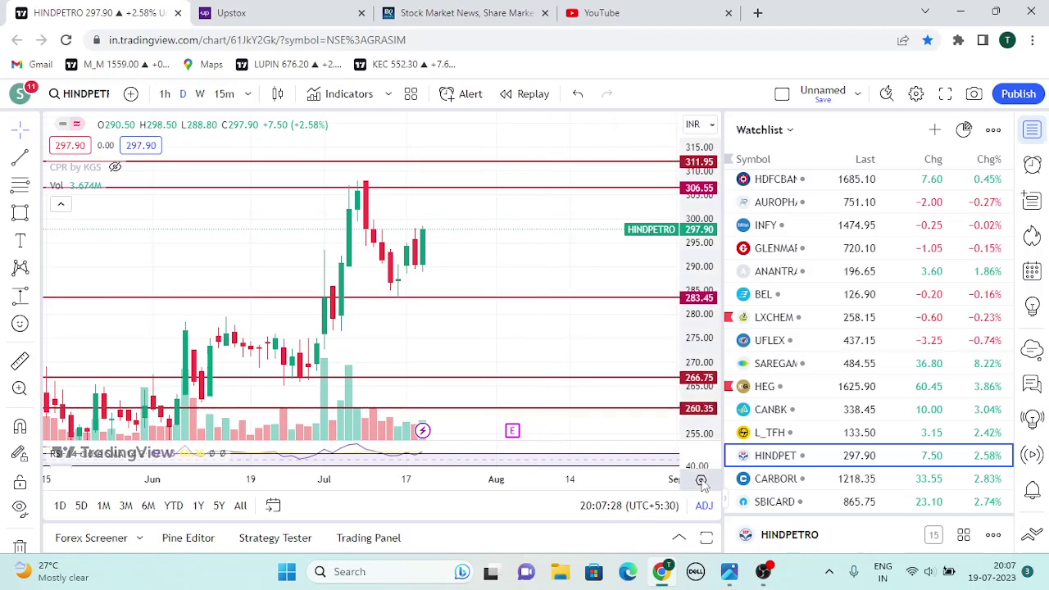
pyautogui.click(777, 437)
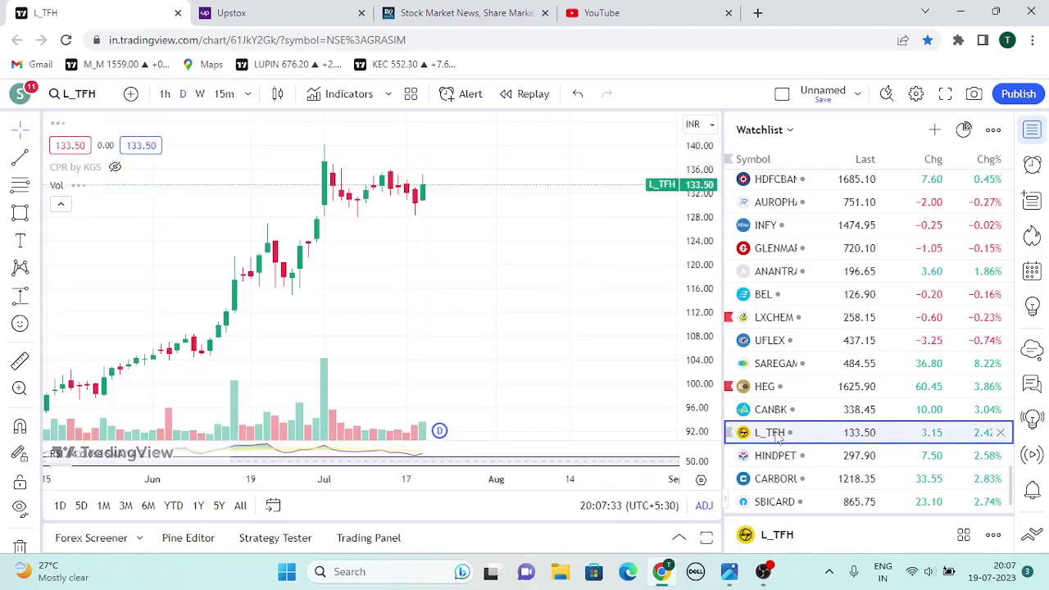
pyautogui.moveTo(548, 224); pyautogui.dragTo(556, 408)
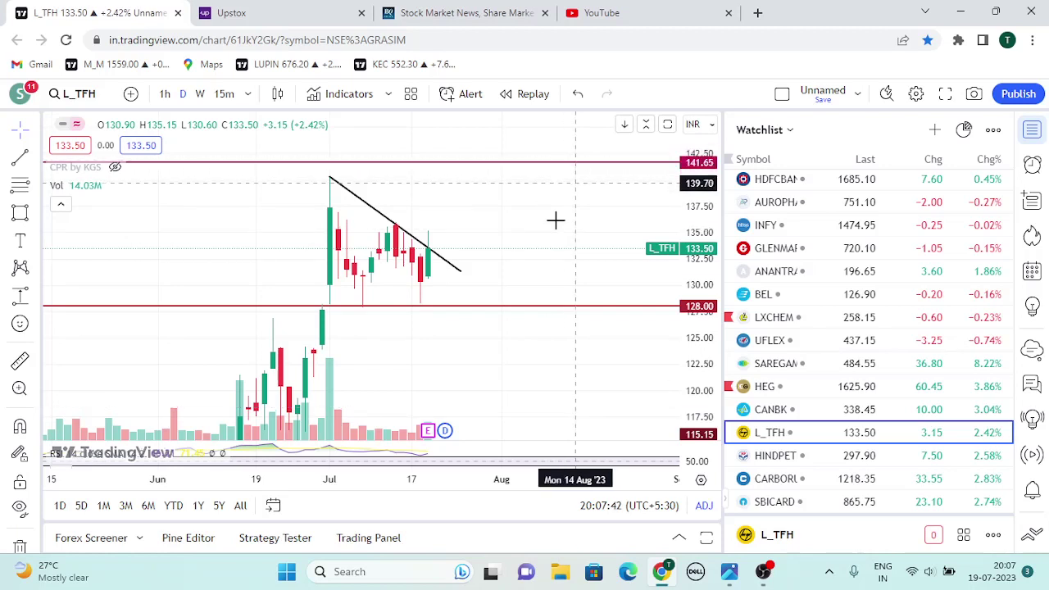
# Step: Load CANBK from the watchlist and examine its daily price between the 319.75 and 352.75 levels
pyautogui.click(815, 414)
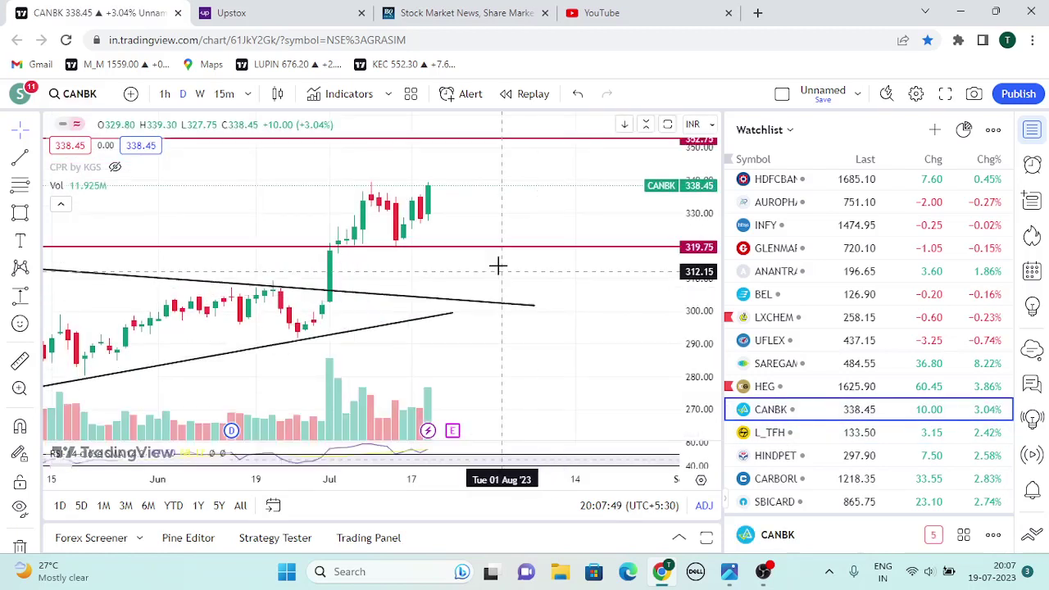
pyautogui.moveTo(538, 216); pyautogui.dragTo(546, 306)
pyautogui.moveTo(714, 289); pyautogui.dragTo(713, 184)
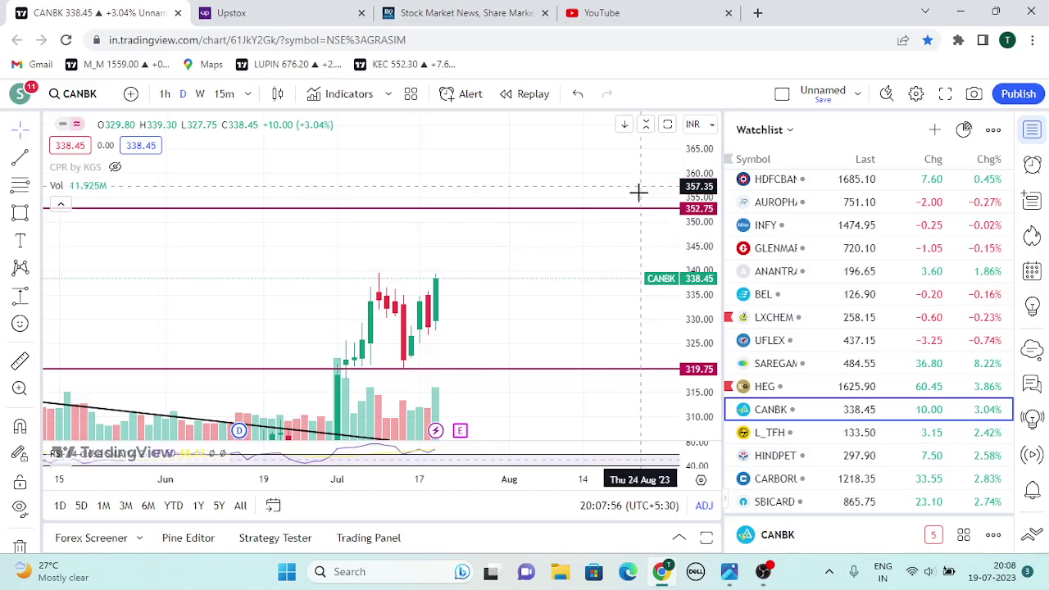
# Step: Examine CANBK's daily candles against the two converging trendlines beneath the 319.75 level
pyautogui.moveTo(543, 391); pyautogui.dragTo(541, 310)
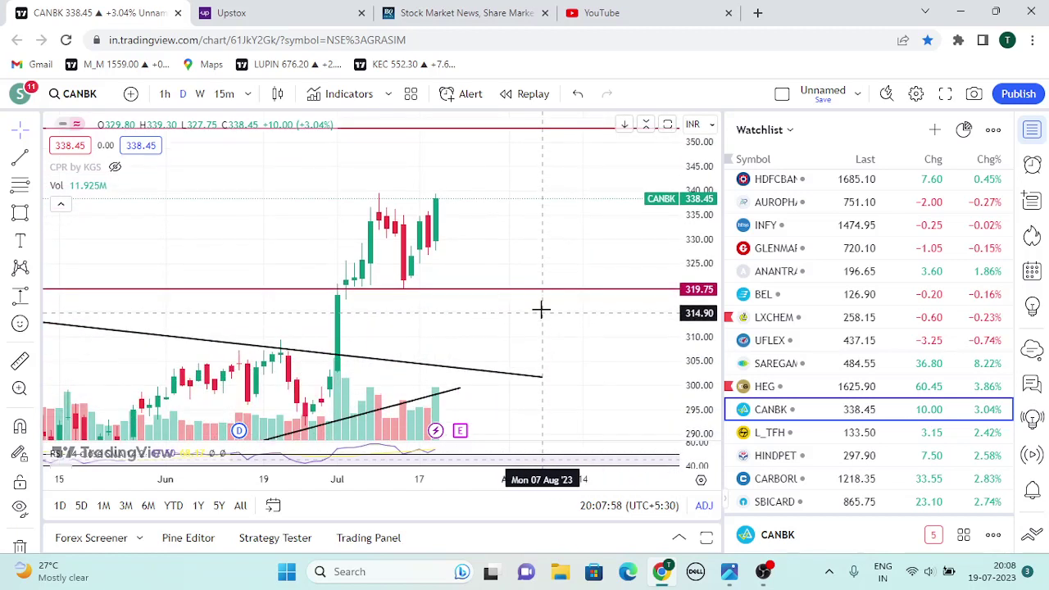
pyautogui.moveTo(699, 249); pyautogui.dragTo(712, 276)
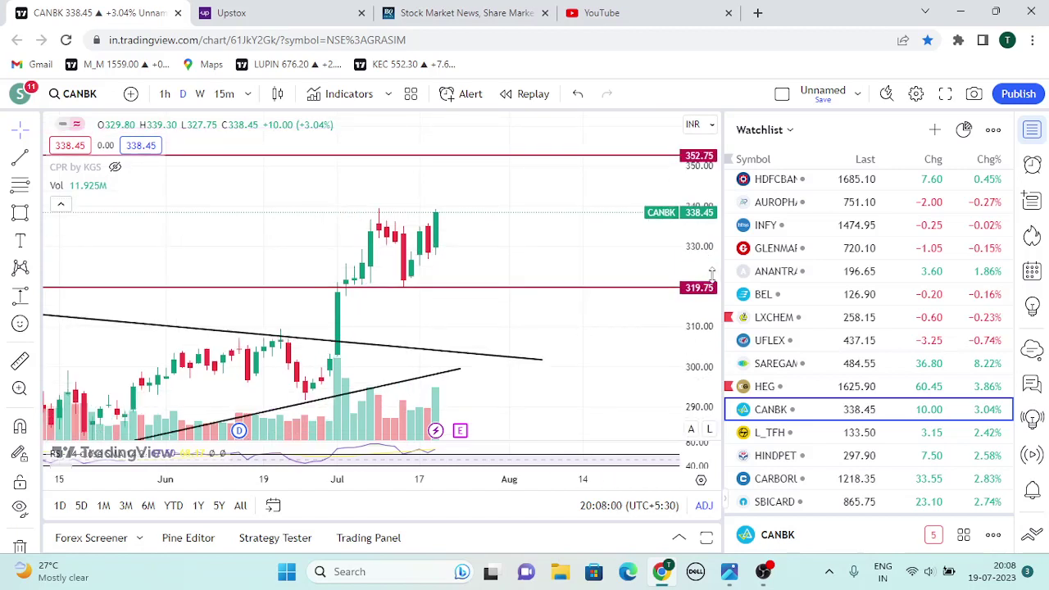
# Step: Load HEG from the watchlist and examine its daily price around the falling trendline and the 1526.90, 1682.55 and 1799.90 levels
pyautogui.click(851, 391)
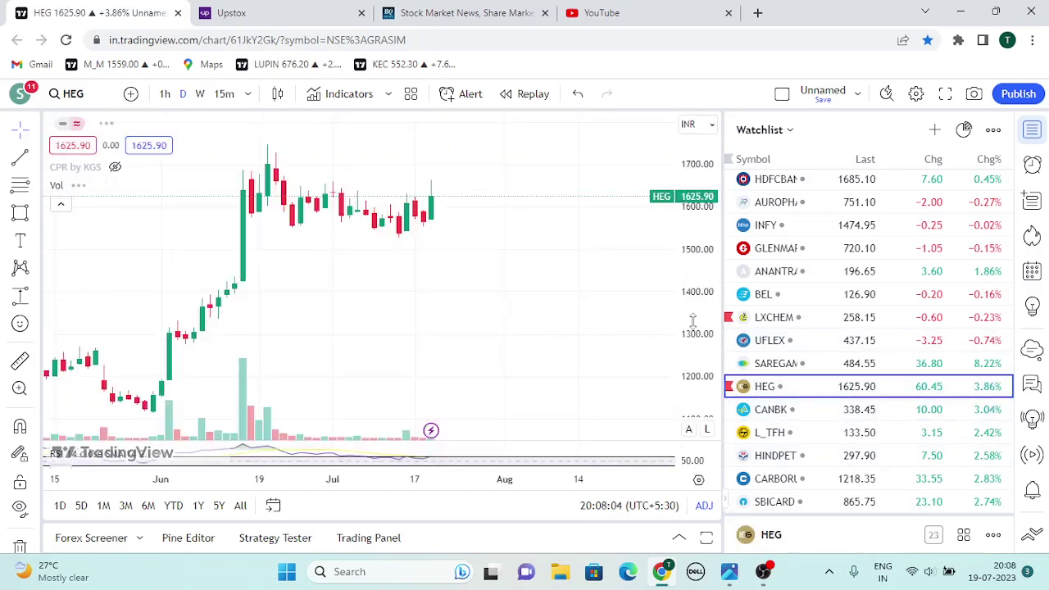
pyautogui.moveTo(690, 323); pyautogui.dragTo(691, 269)
pyautogui.moveTo(609, 298); pyautogui.dragTo(576, 418)
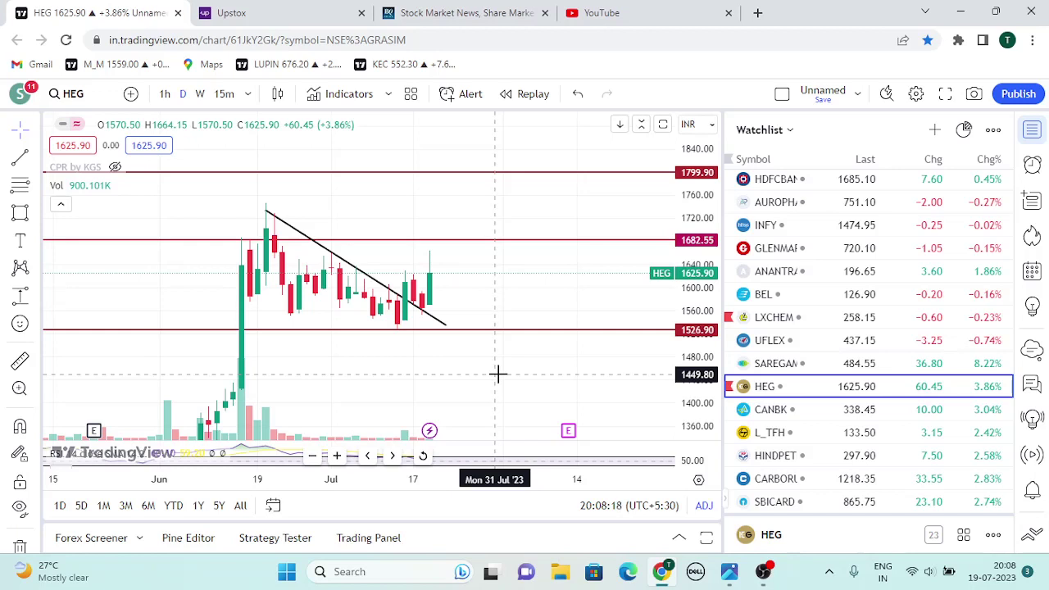
# Step: Load SAREGAMA from the watchlist and examine its daily price against the 403.65 level and the falling purple trendline
pyautogui.click(787, 365)
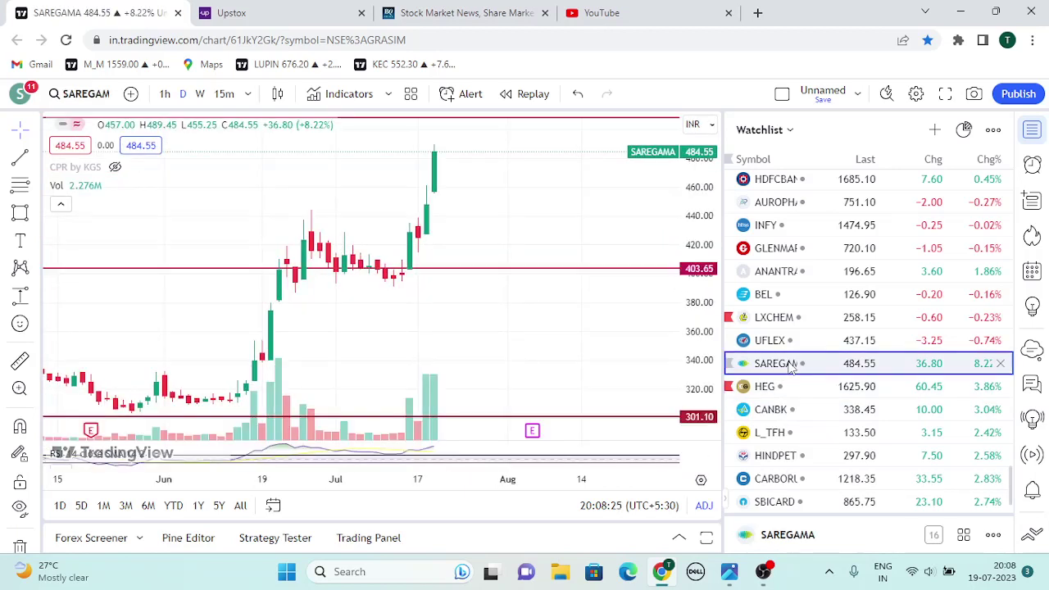
pyautogui.moveTo(529, 295); pyautogui.dragTo(543, 414)
pyautogui.moveTo(469, 353); pyautogui.dragTo(616, 238)
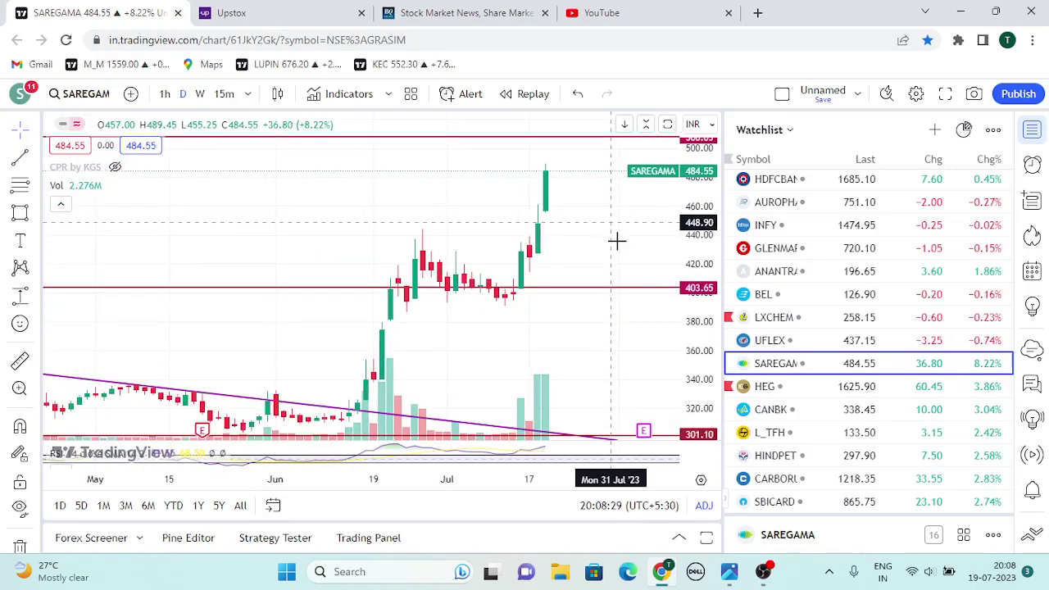
# Step: Collapse the watchlist and review SAREGAMA's weekly and daily charts against the falling trendline and the 301.10, 403.65 and 508.05 levels
pyautogui.click(726, 502)
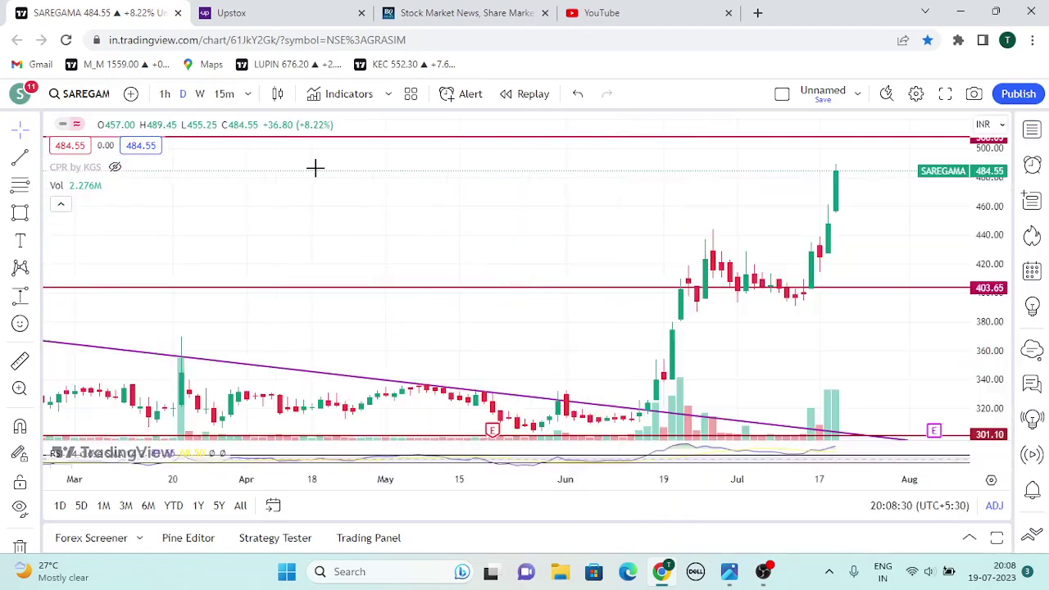
pyautogui.click(200, 93)
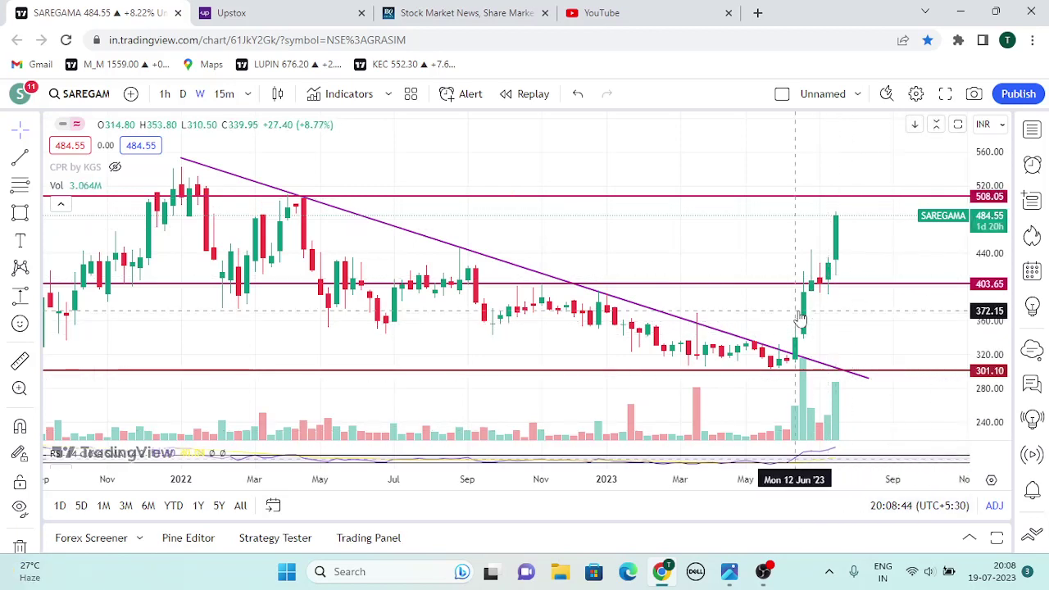
pyautogui.moveTo(818, 326); pyautogui.dragTo(816, 327)
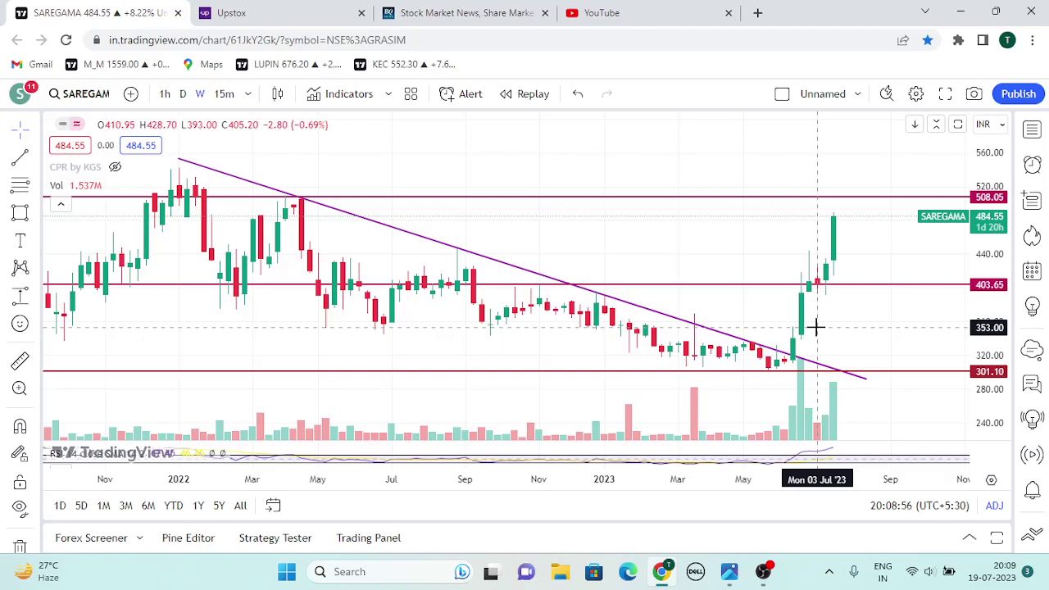
pyautogui.click(184, 95)
pyautogui.moveTo(966, 287); pyautogui.dragTo(966, 173)
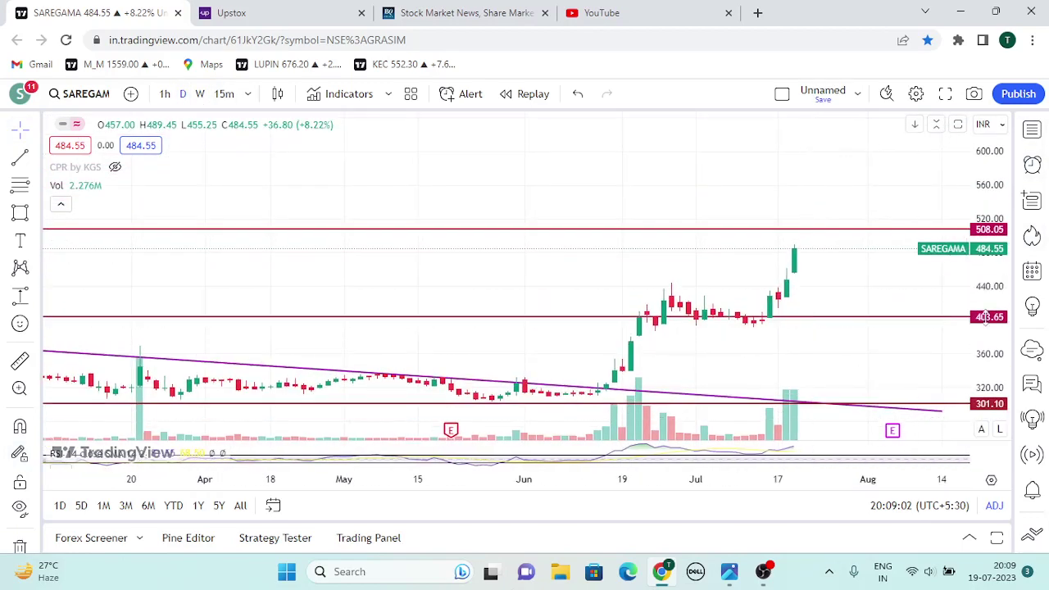